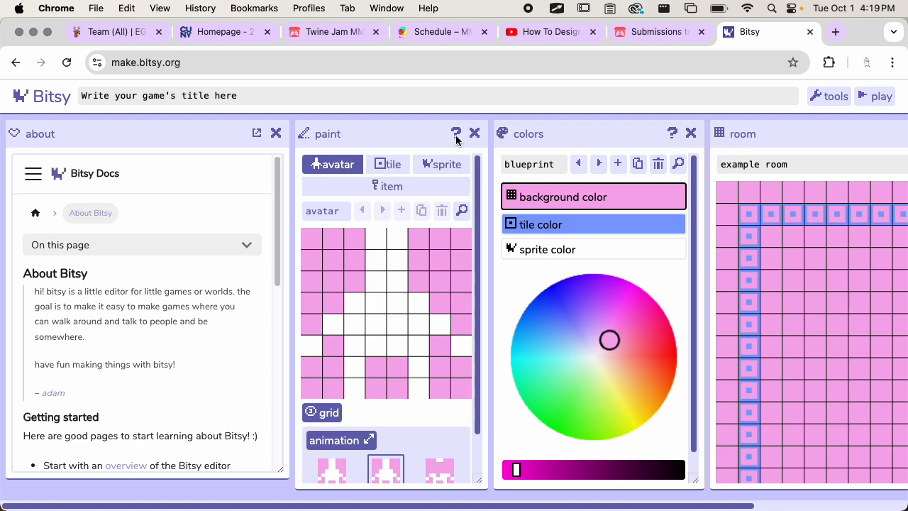
- Look over the default editor windows and examine the save and load options in the game window
scroll(472, 114, "right", 5)
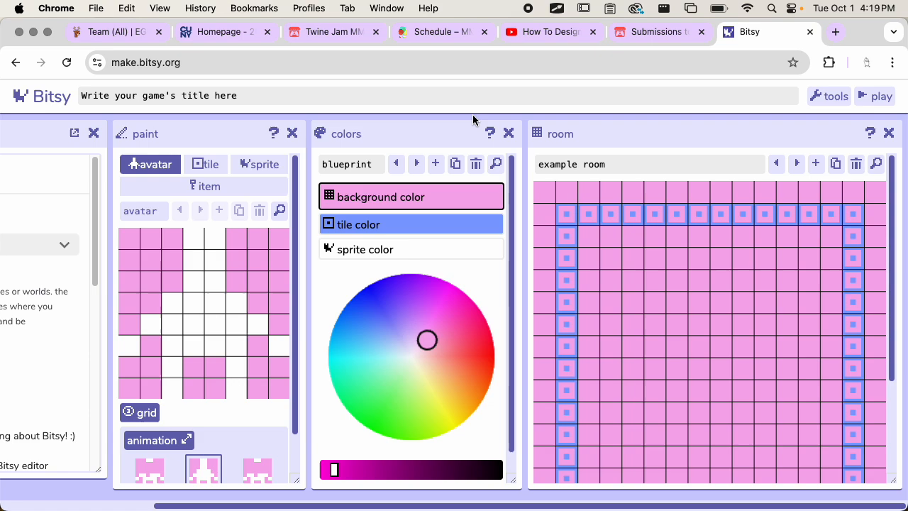
scroll(473, 114, "left", 5)
scroll(306, 252, "right", 5)
left_click(832, 99)
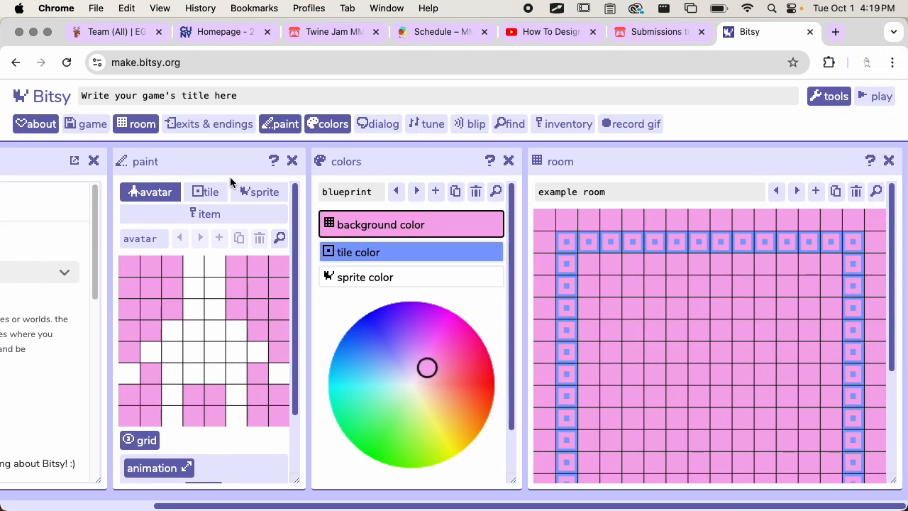
left_click(88, 124)
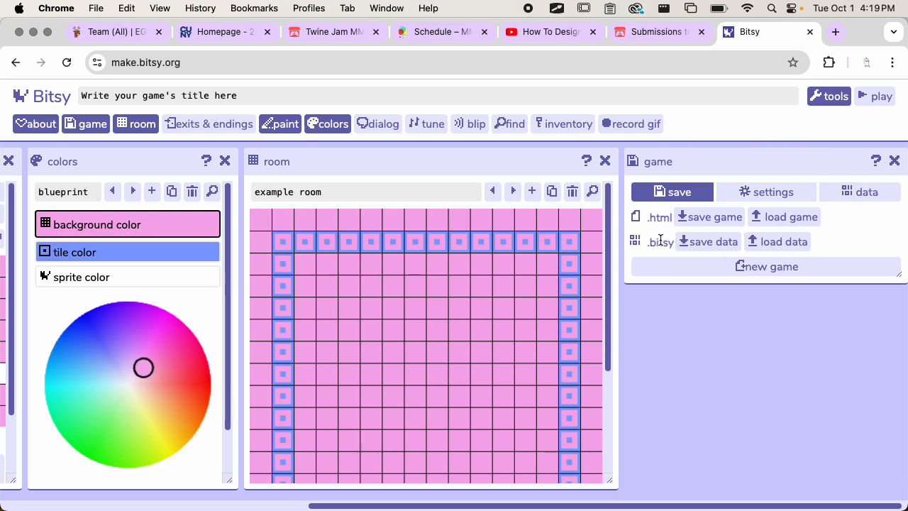
mouse_move(660, 241)
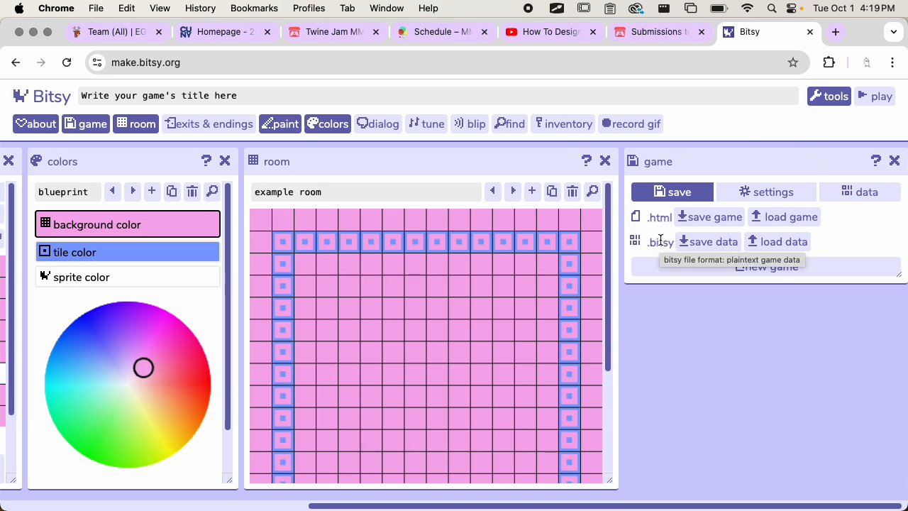
mouse_move(637, 221)
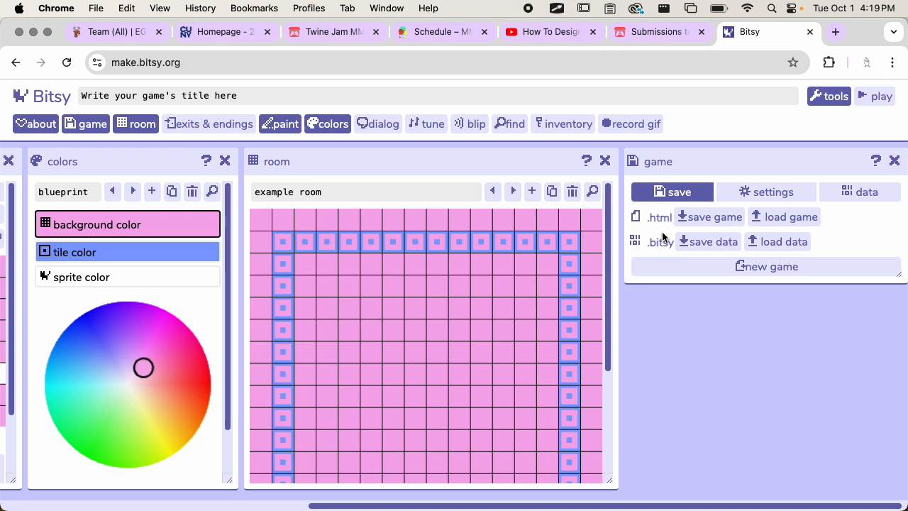
scroll(598, 231, "left", 10)
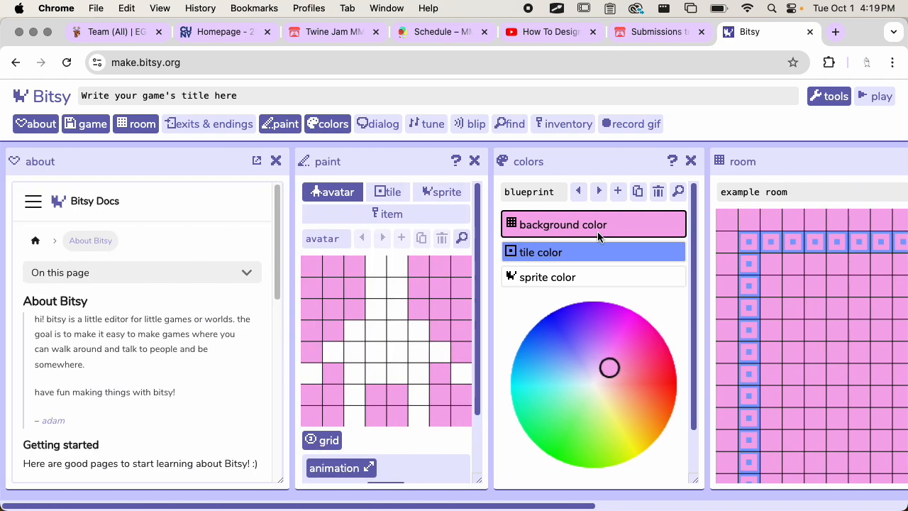
- Hide the tools list and close the about, colors, paint, room and game windows to empty the workspace
left_click(817, 98)
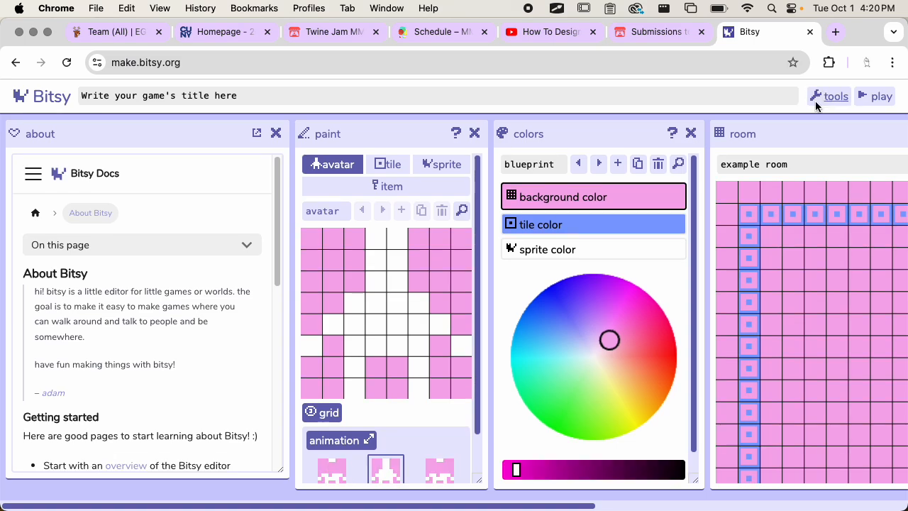
left_click(276, 133)
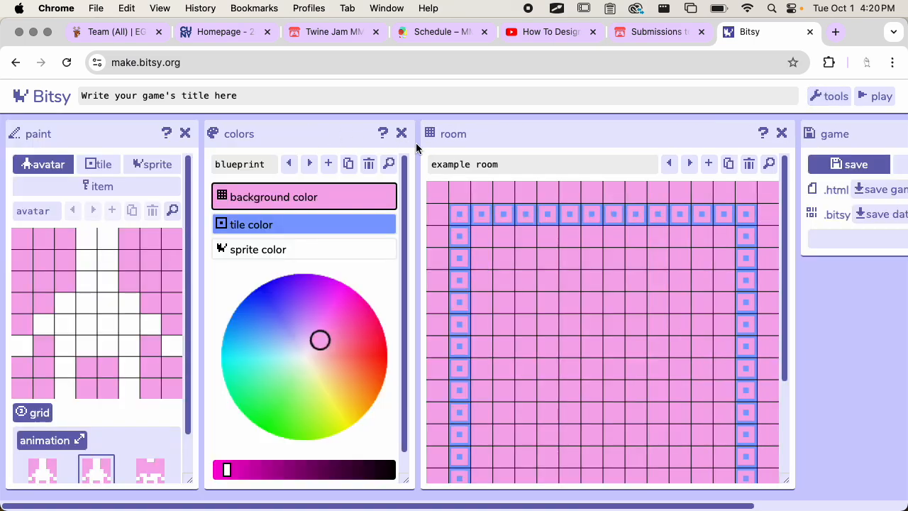
left_click(401, 133)
left_click(185, 132)
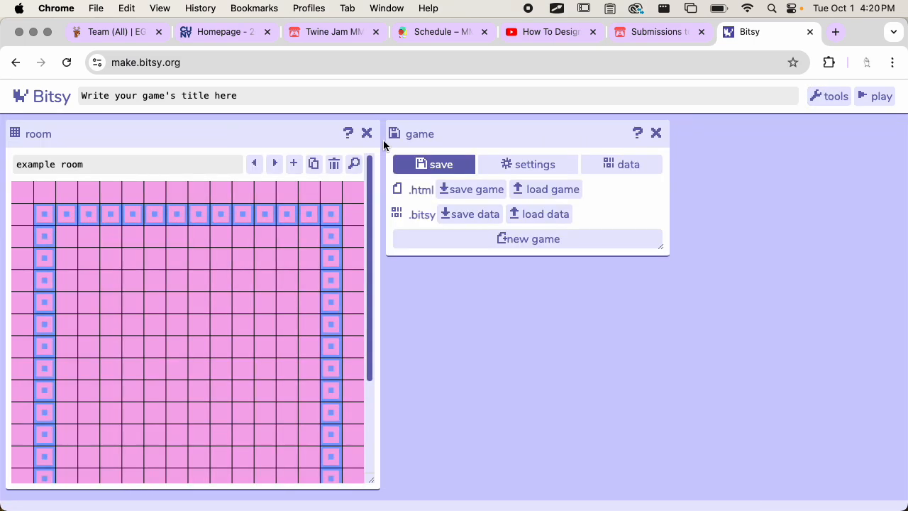
left_click(367, 133)
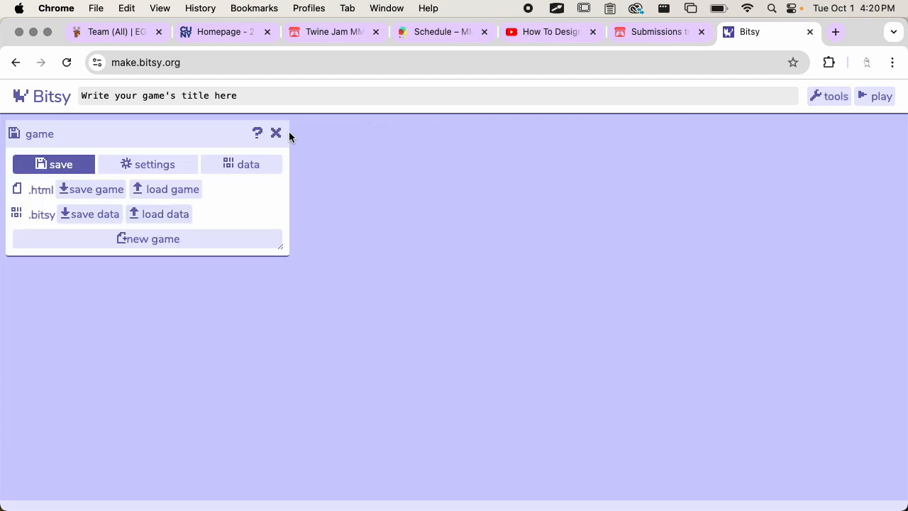
left_click(279, 134)
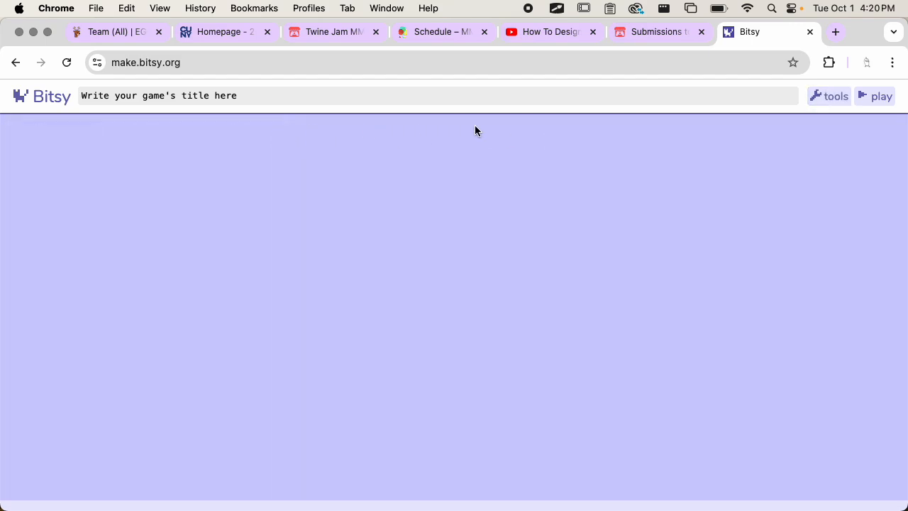
- Show the tools list again, view the about documentation, and close it
left_click(840, 102)
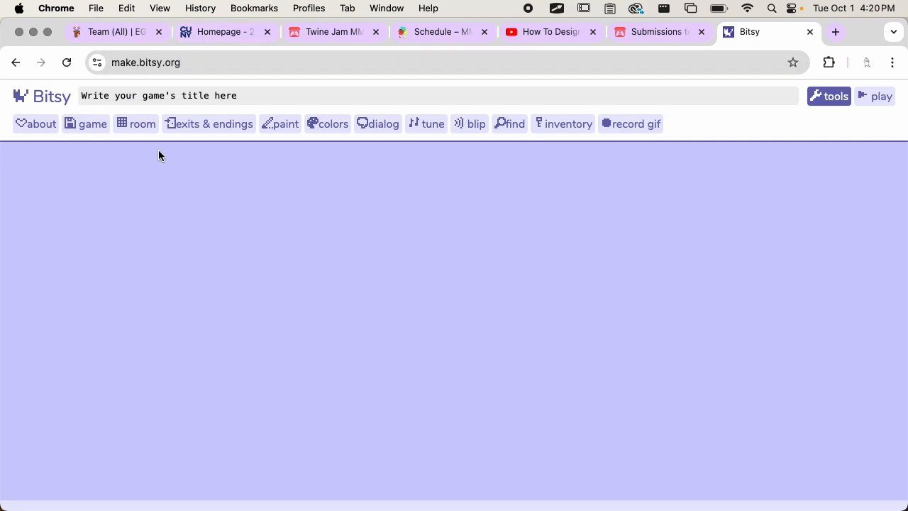
left_click(32, 125)
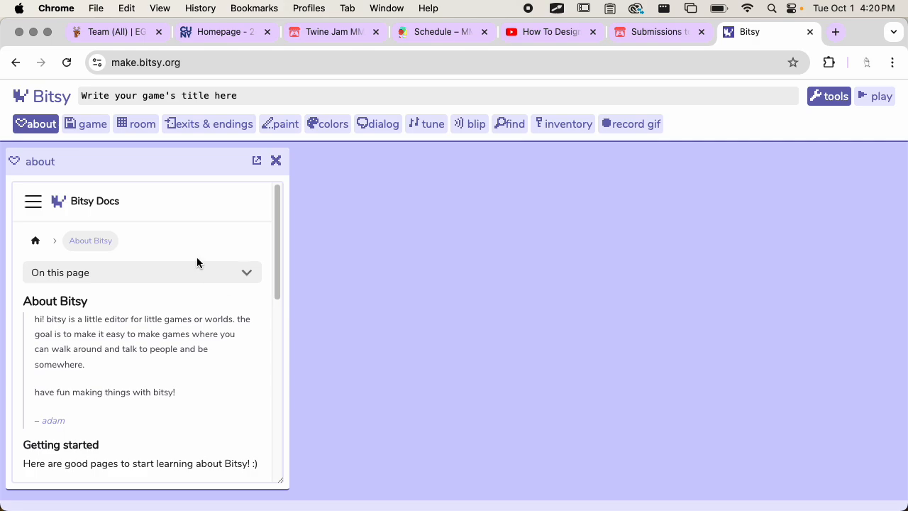
left_click(276, 160)
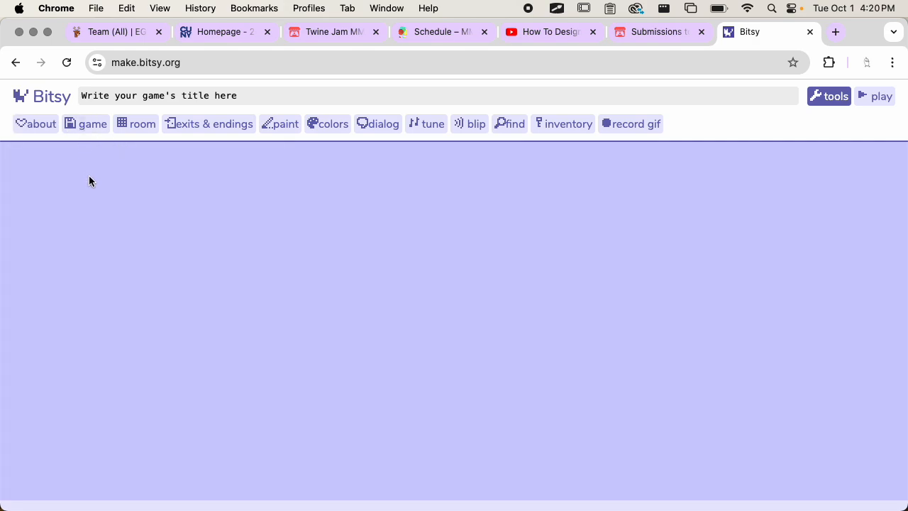
- Review the settings, data and save sections of the game window, and close it
left_click(98, 128)
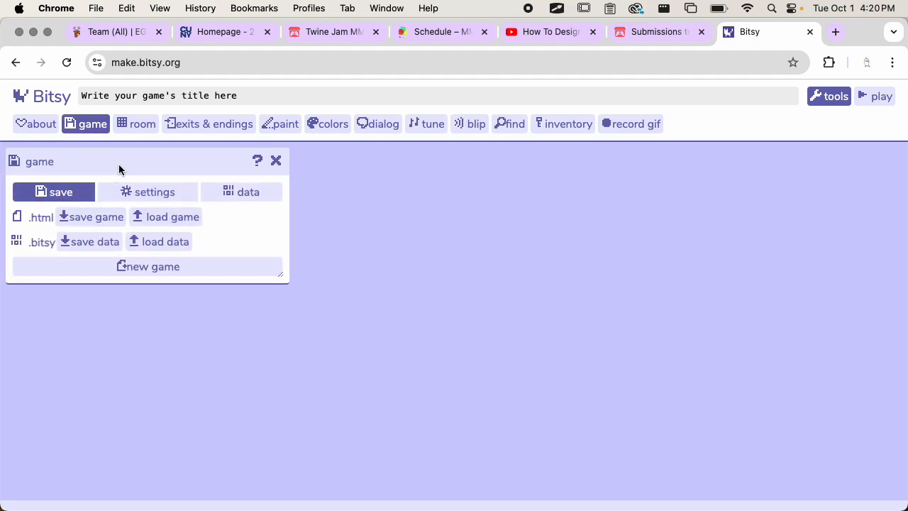
left_click(119, 189)
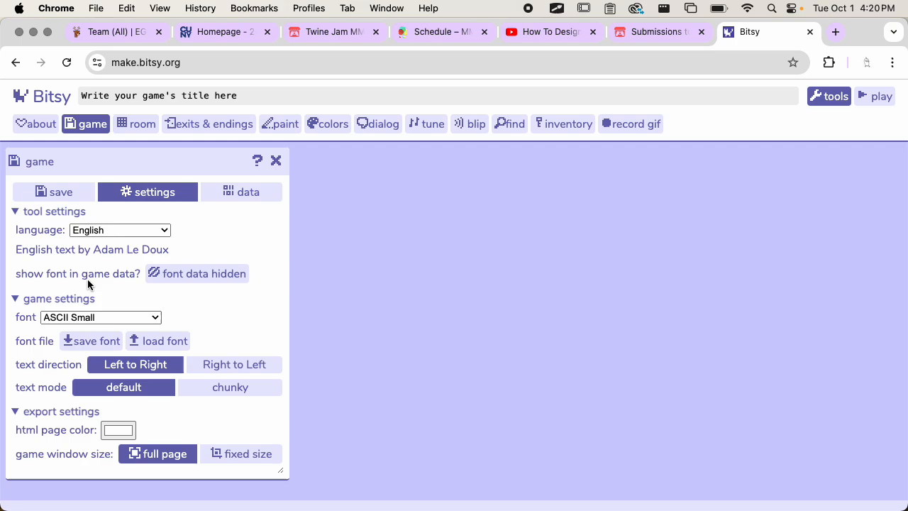
left_click(234, 186)
left_click_drag(265, 240, 284, 192)
left_click(37, 192)
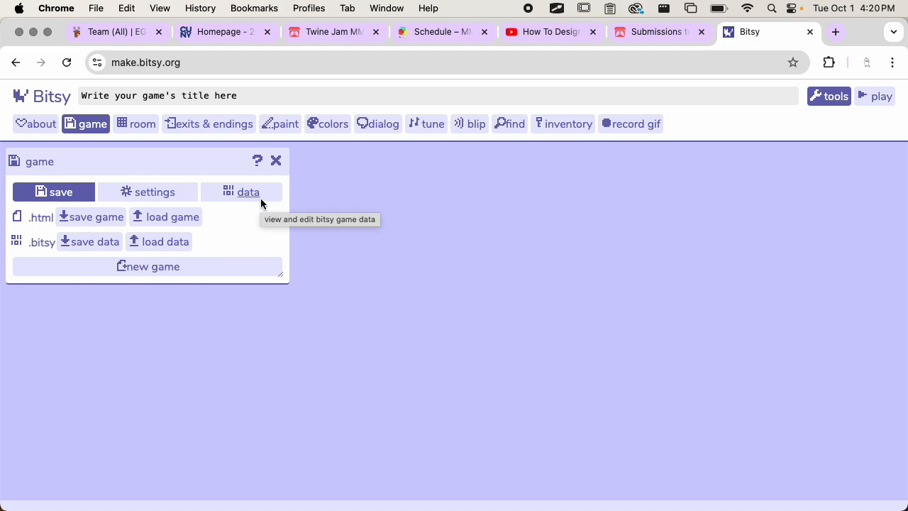
left_click(276, 161)
- Examine the example room with its editing options and the exits & endings window, closing each one
left_click(151, 127)
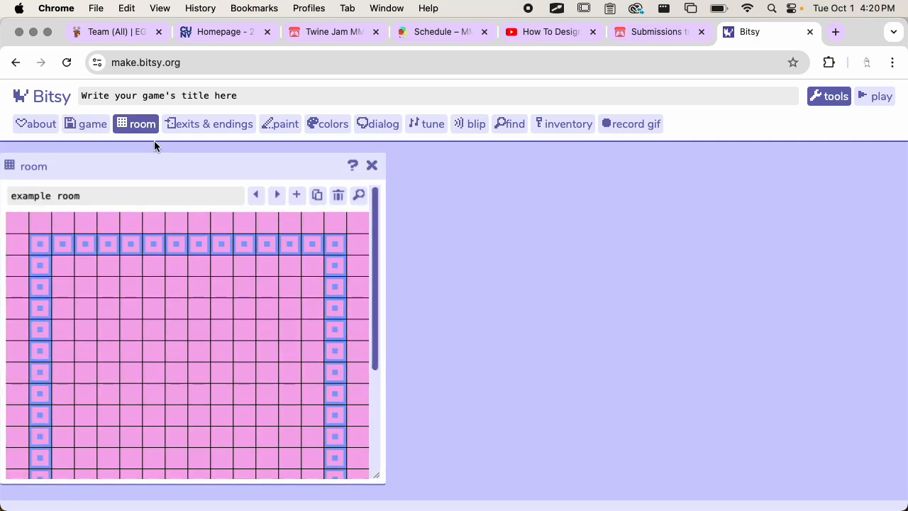
scroll(201, 274, "down", 5)
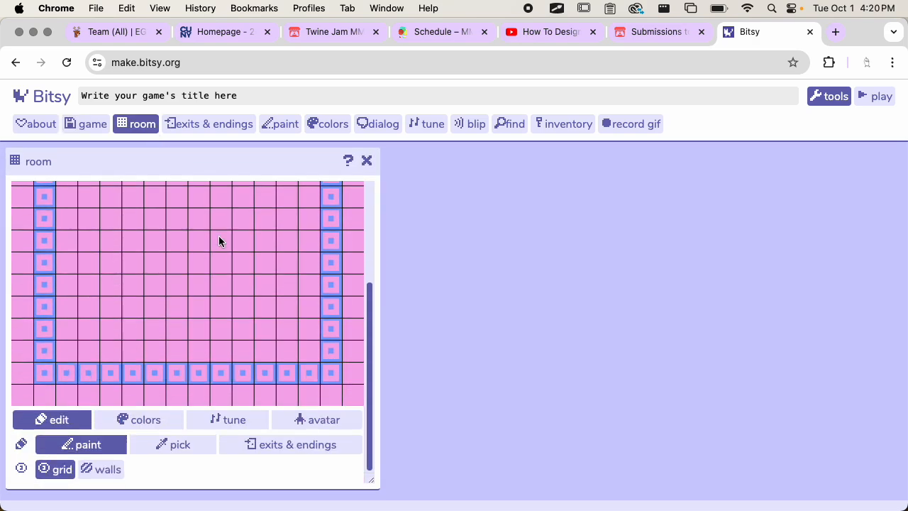
scroll(217, 239, "up", 5)
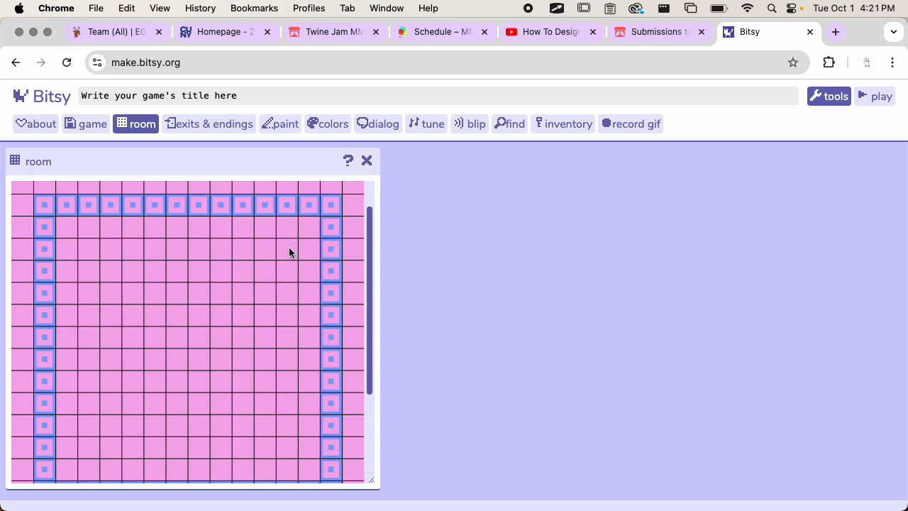
scroll(289, 254, "down", 3)
scroll(288, 234, "up", 3)
left_click(364, 164)
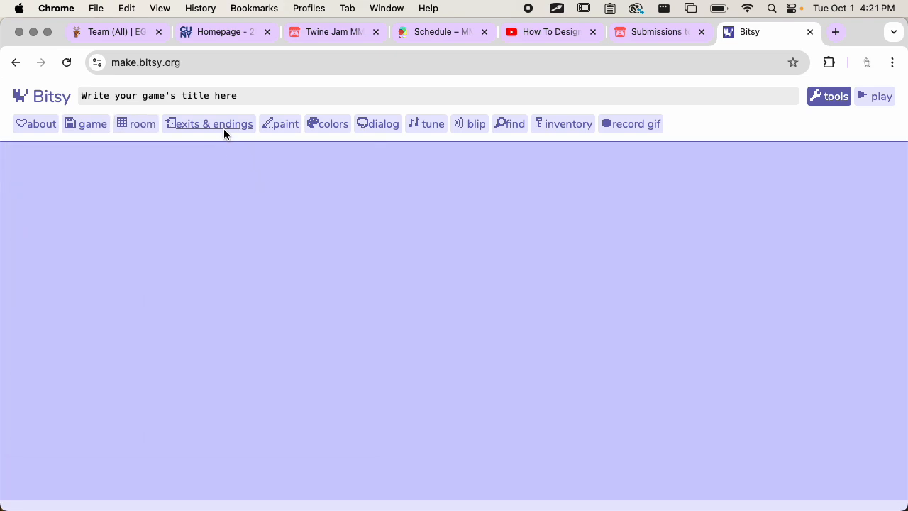
left_click(222, 129)
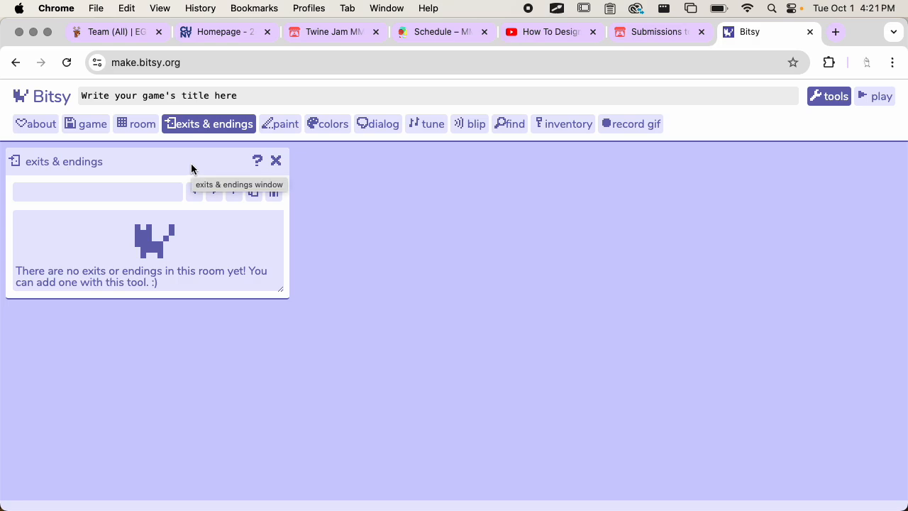
left_click(277, 162)
- View the tile, sprite, item and avatar drawings in the paint window, and close it
left_click(276, 130)
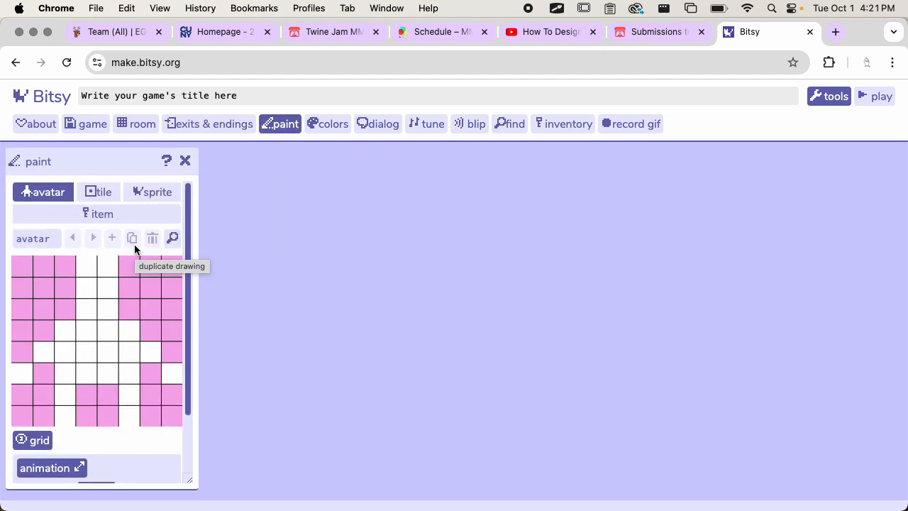
left_click(111, 195)
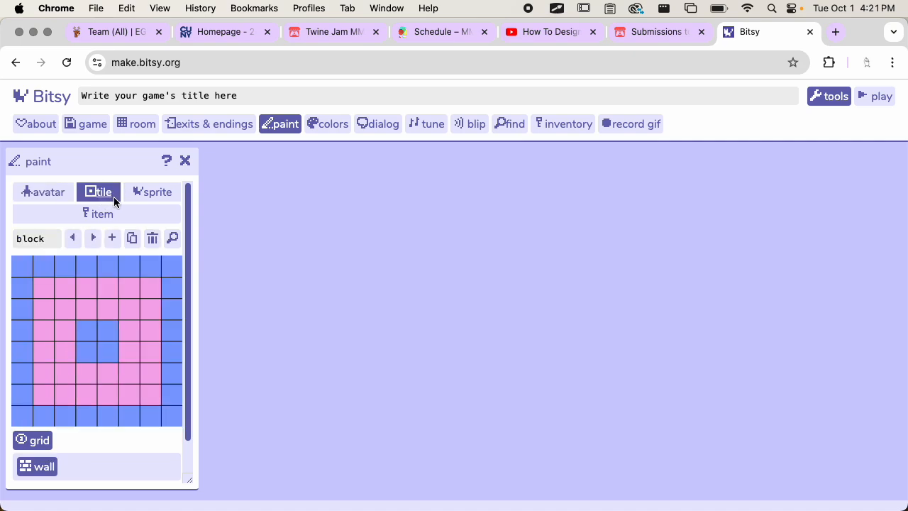
left_click(146, 199)
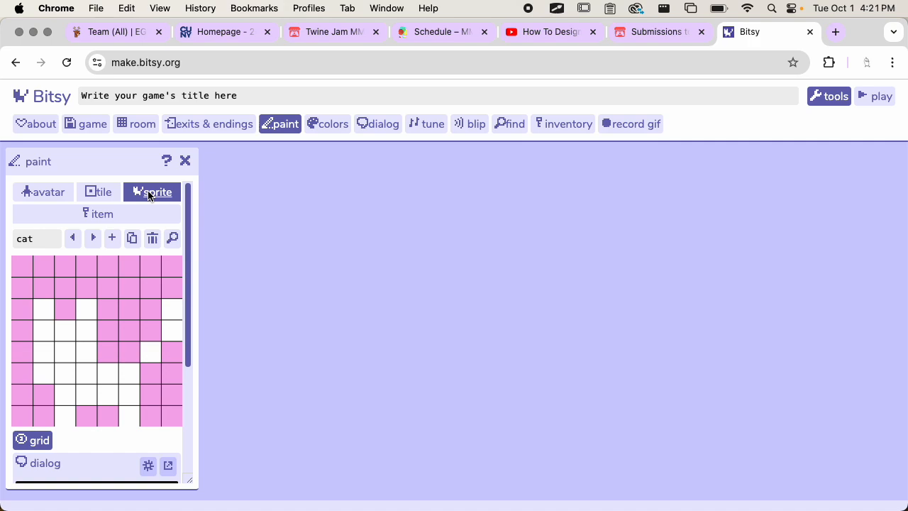
left_click(95, 213)
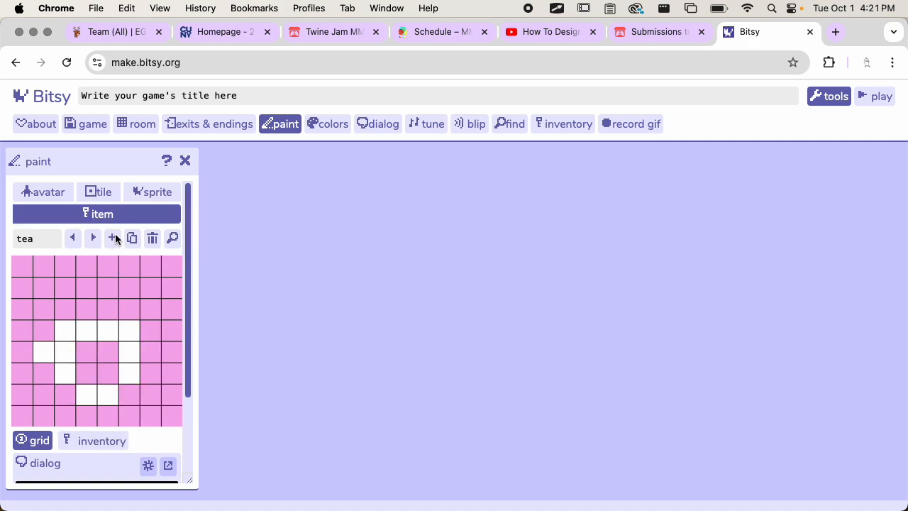
left_click(45, 192)
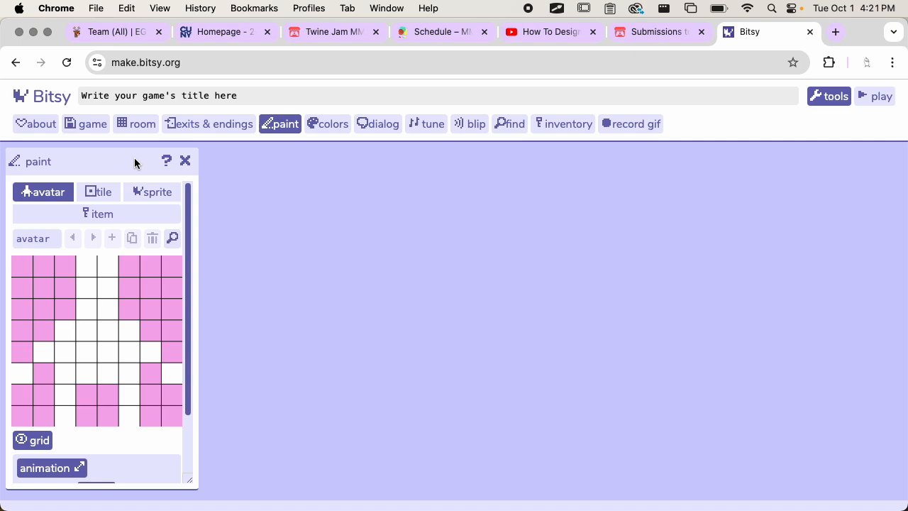
left_click(186, 161)
- Examine the palette controls in the colors window and the text in the dialog window, closing each one
left_click(327, 124)
scroll(152, 272, "down", 3)
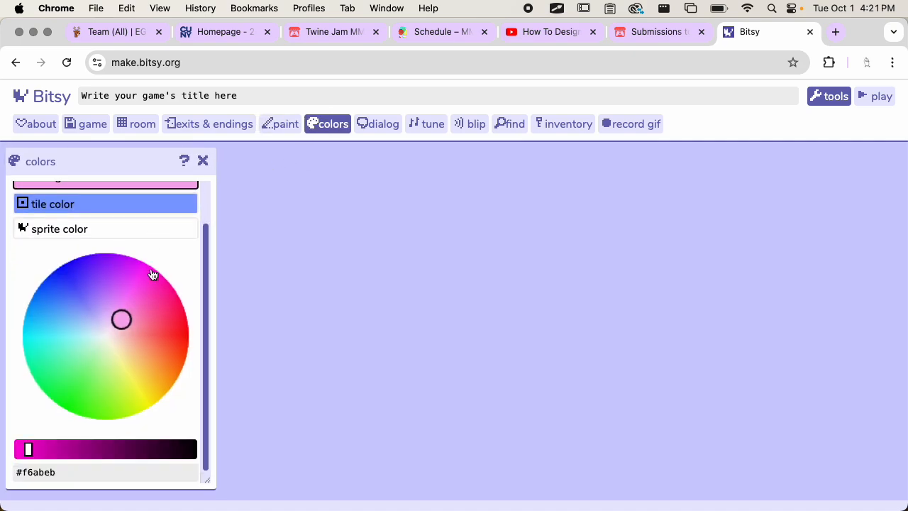
scroll(148, 265, "up", 3)
left_click(203, 163)
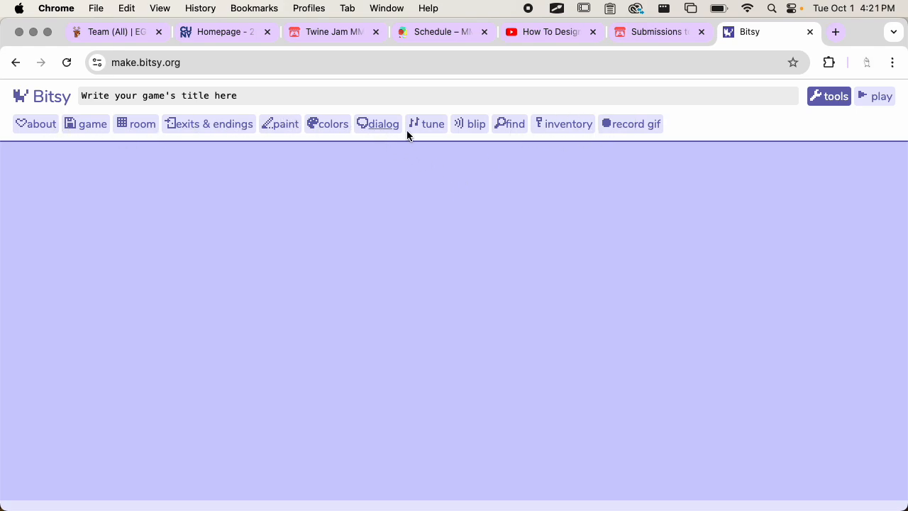
left_click(382, 129)
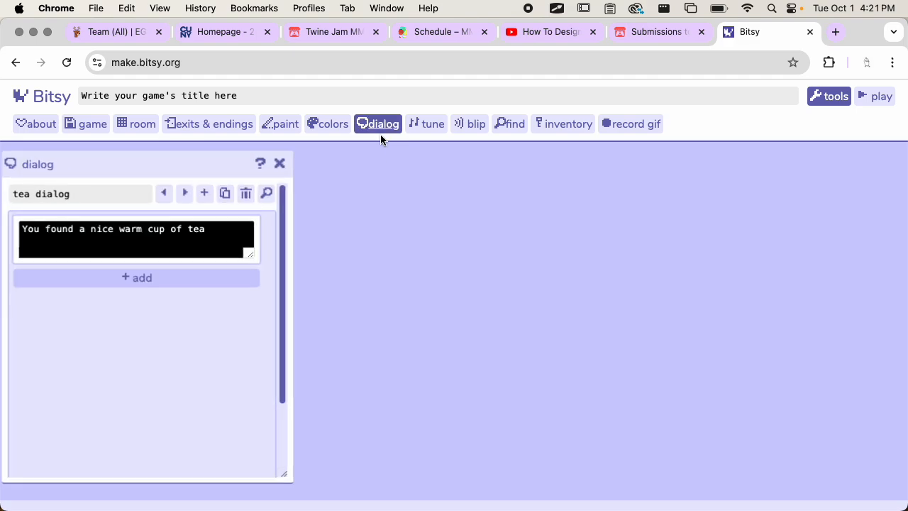
left_click(277, 160)
- View the tune editor and the blip sound editor, closing each one
left_click(434, 125)
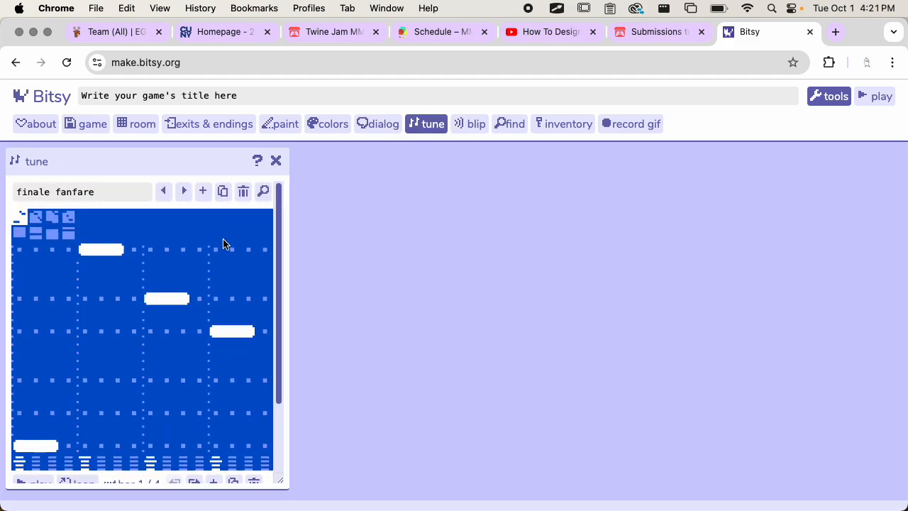
scroll(218, 249, "down", 1)
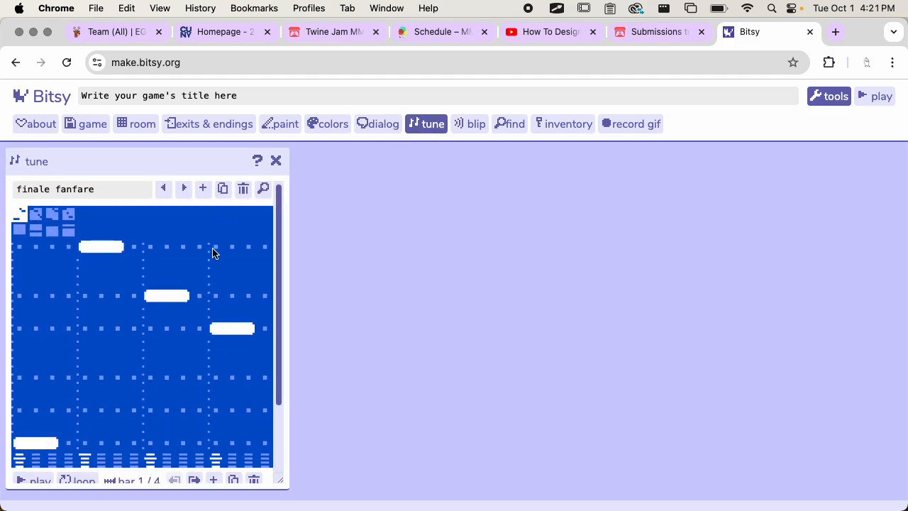
left_click(276, 160)
left_click(474, 125)
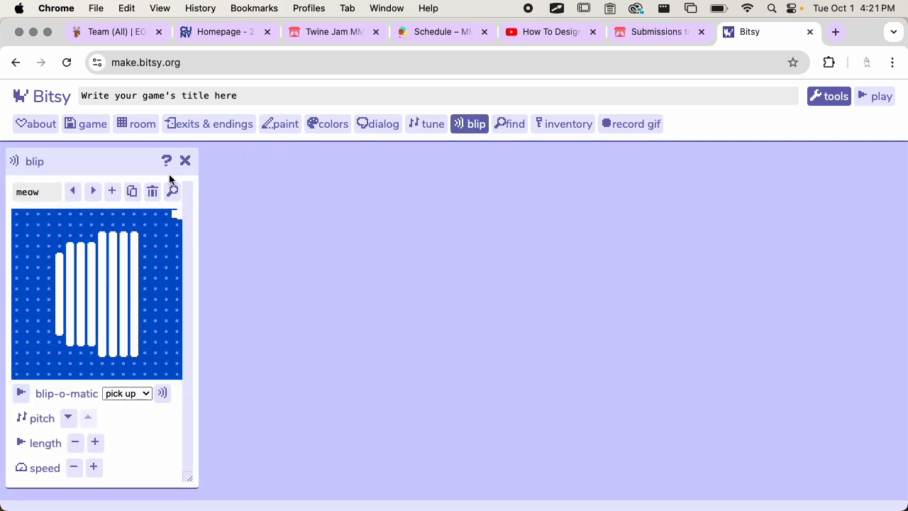
left_click(185, 161)
- Look through all the game's assets listed in the find window, and close it
left_click(508, 125)
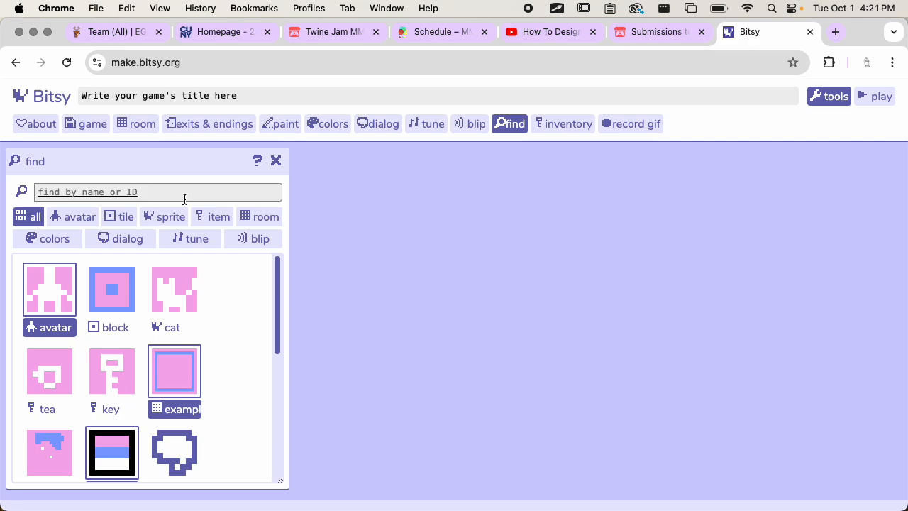
scroll(177, 307, "down", 5)
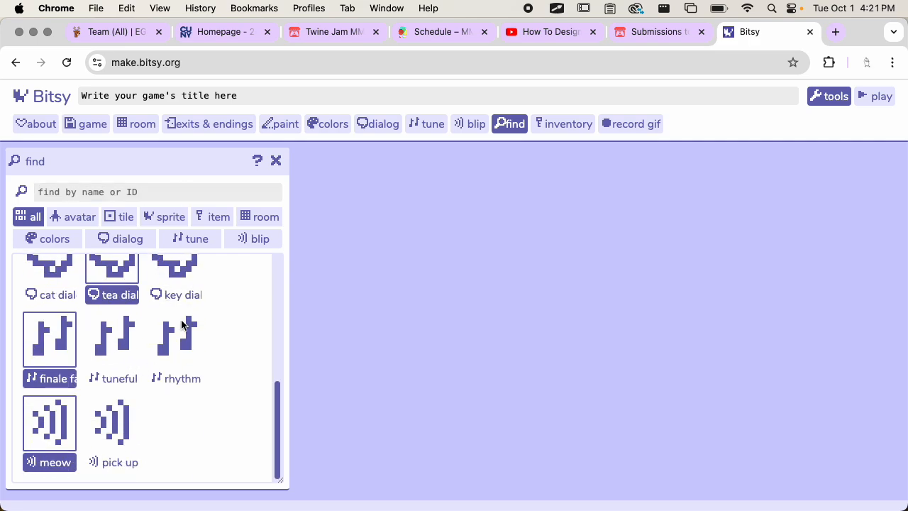
scroll(189, 320, "up", 5)
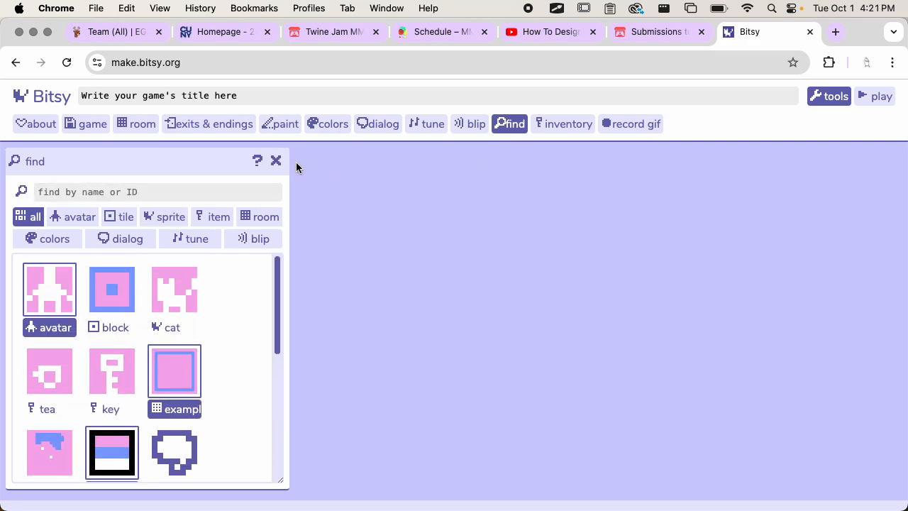
left_click(269, 166)
- Examine the items and variables in the inventory window and the recording options in the record gif window, closing each one
left_click(563, 123)
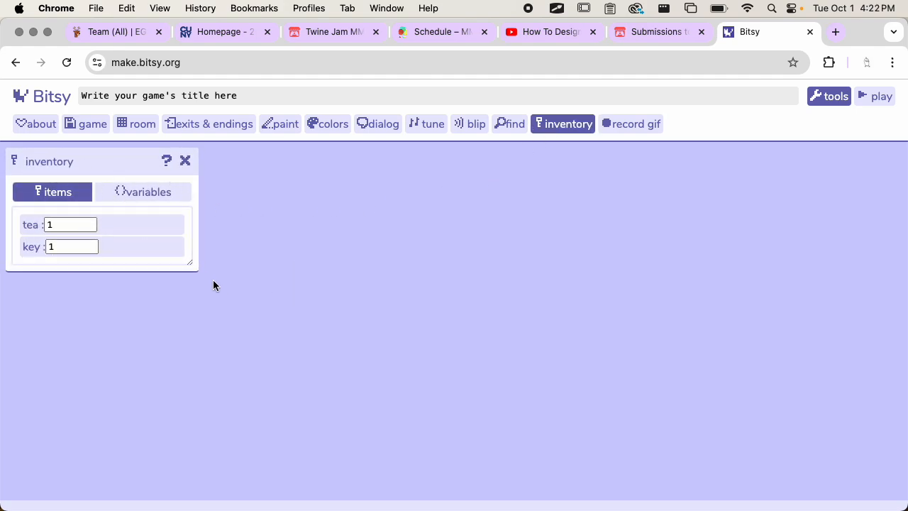
left_click(150, 192)
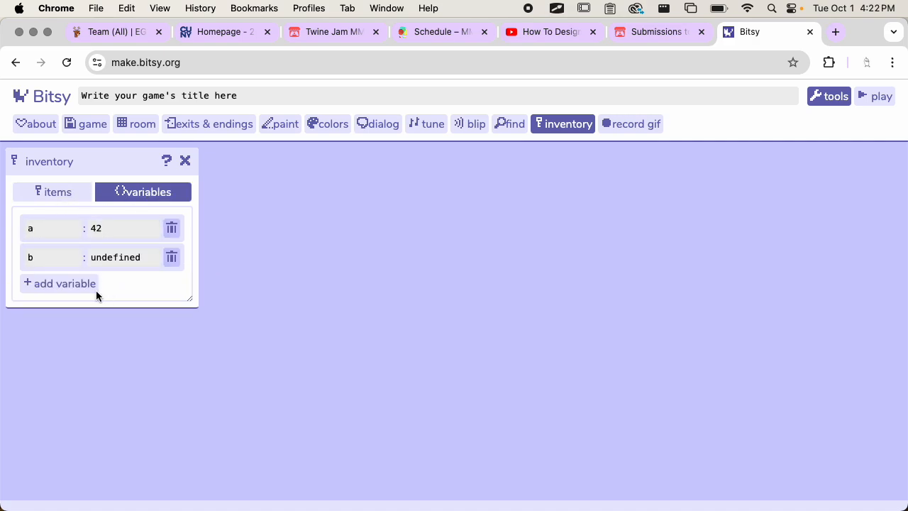
left_click(187, 161)
left_click(627, 134)
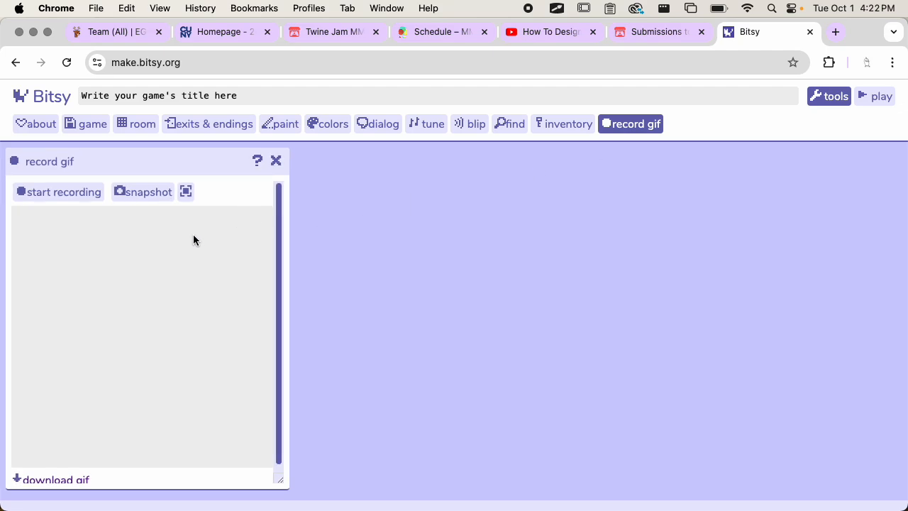
scroll(180, 250, "down", 1)
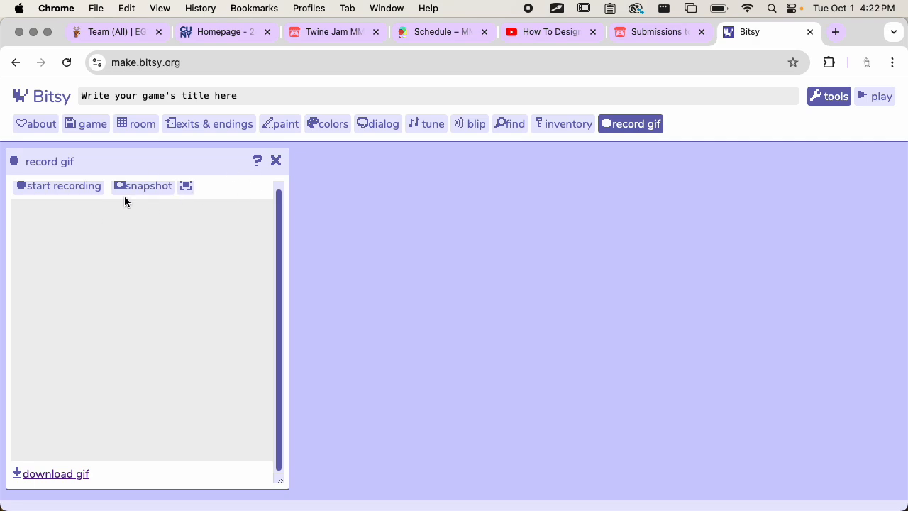
scroll(117, 192, "up", 1)
left_click(276, 165)
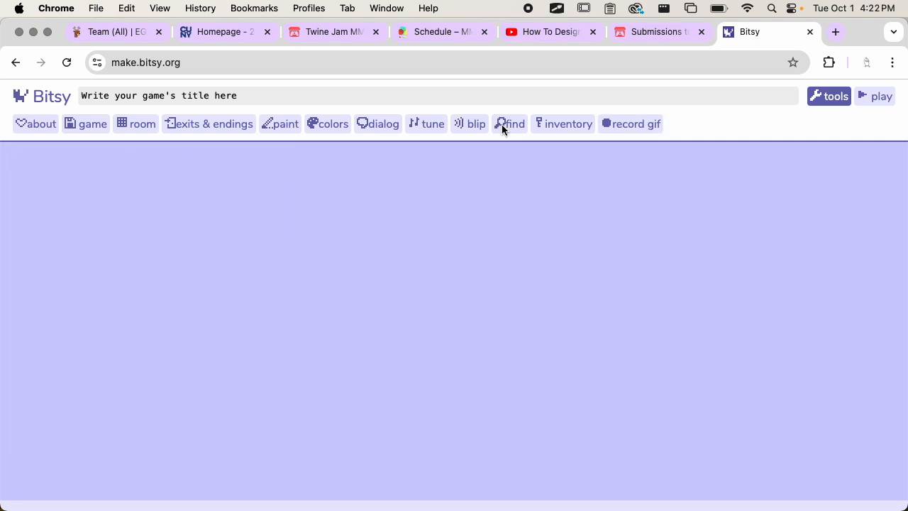
- Open the room window, examine the example room and its editing options, and open the paint window beside it
left_click(825, 98)
left_click(831, 97)
left_click(141, 132)
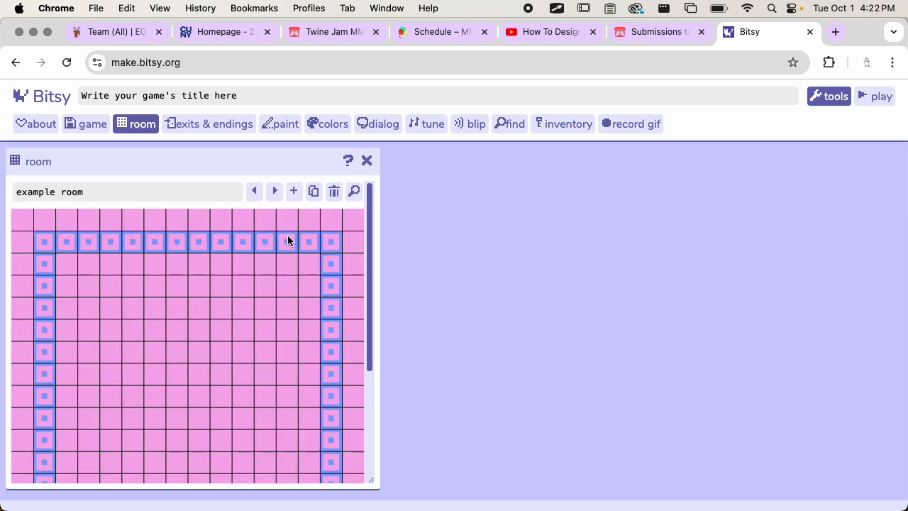
scroll(294, 237, "down", 5)
scroll(301, 237, "up", 6)
scroll(290, 379, "down", 5)
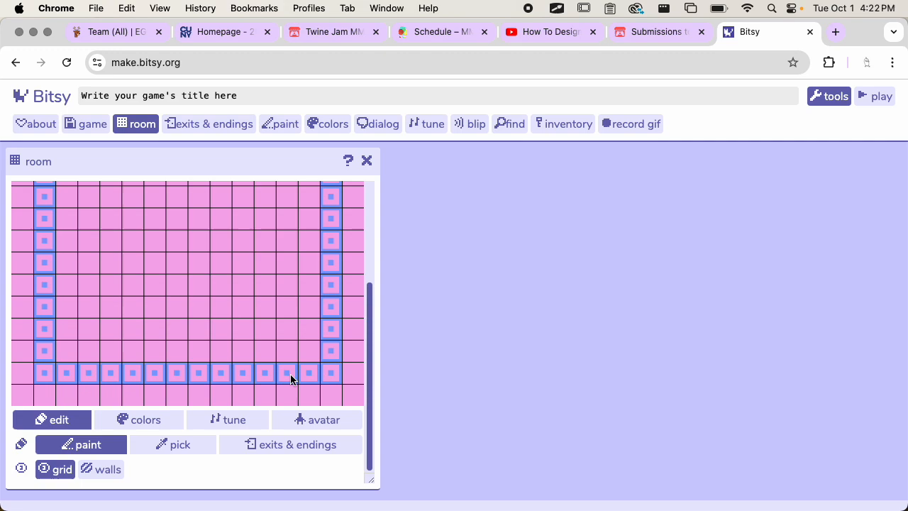
scroll(285, 362, "up", 5)
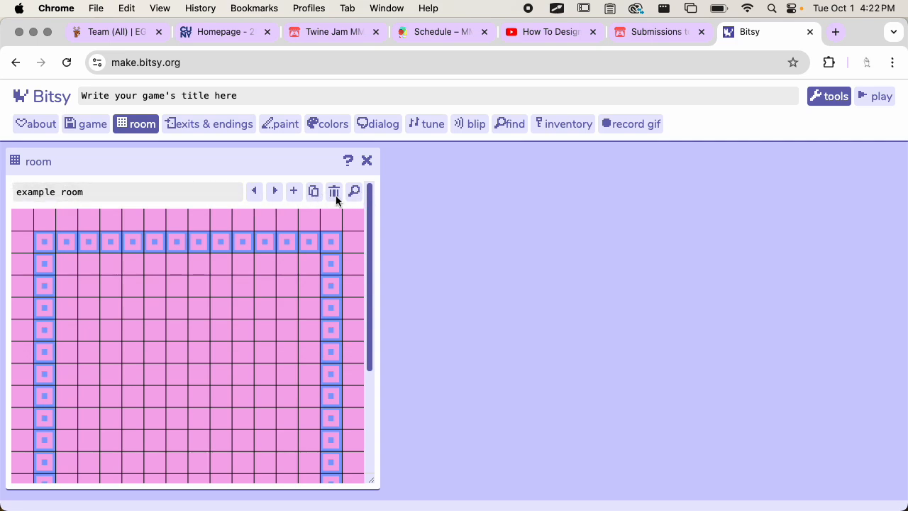
left_click(288, 125)
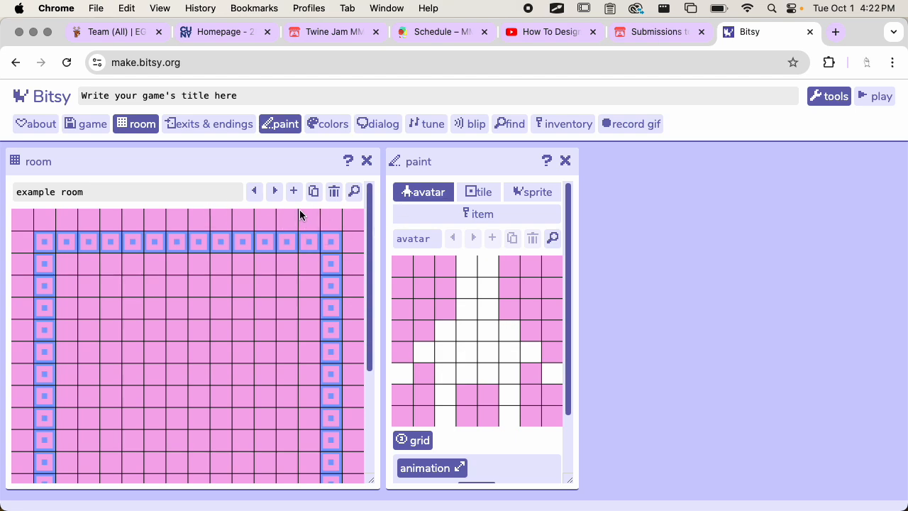
- Step back and forth between the game's rooms, view them in the find window's room list, and close that list
left_click(85, 192)
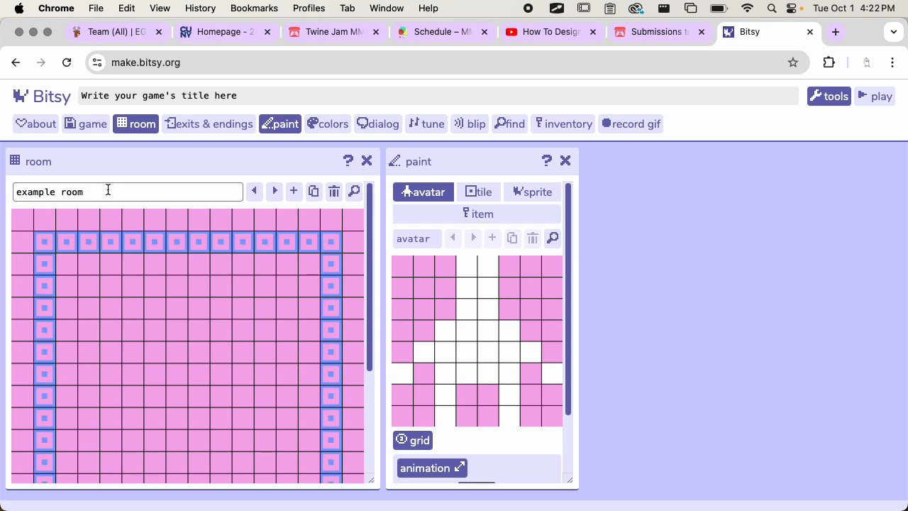
left_click(274, 192)
left_click(256, 192)
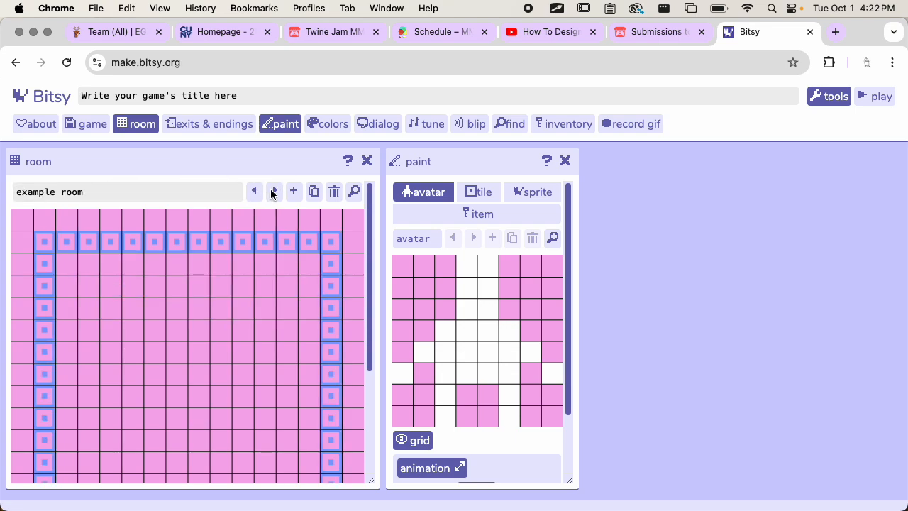
left_click(274, 191)
left_click(279, 192)
left_click(254, 192)
left_click(275, 191)
left_click(254, 191)
left_click(354, 192)
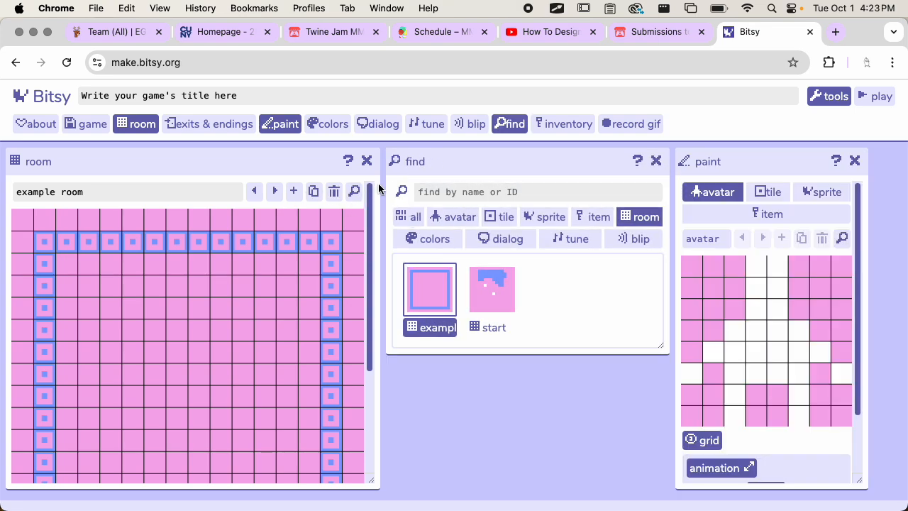
left_click(655, 161)
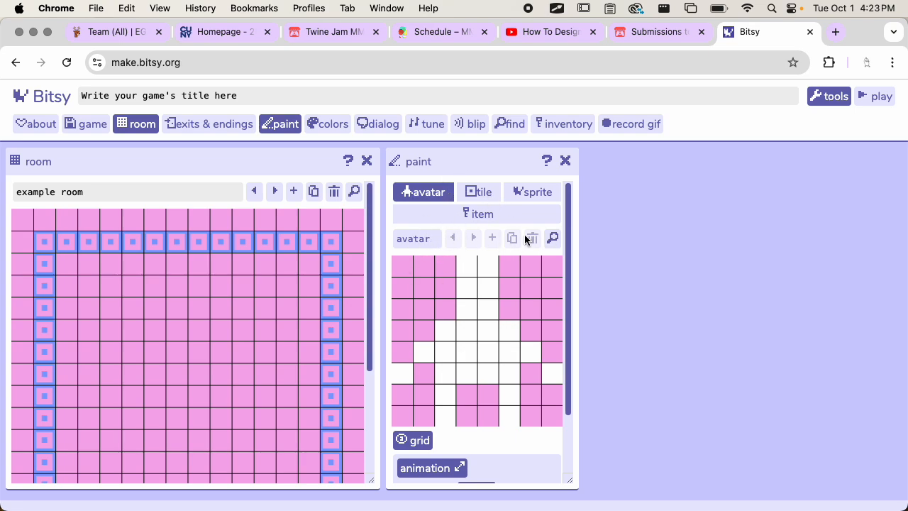
- View the tile, sprite and item drawings in the paint window, and return to the avatar drawing
left_click(480, 194)
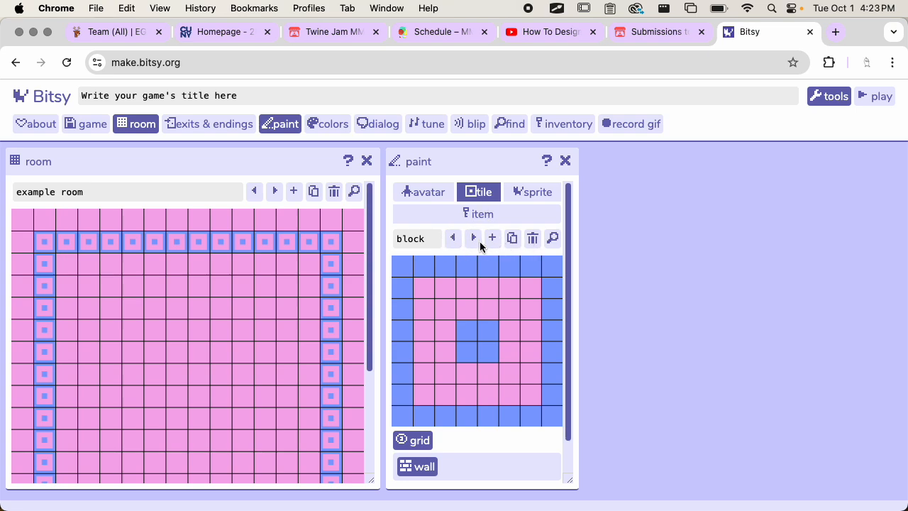
left_click(473, 239)
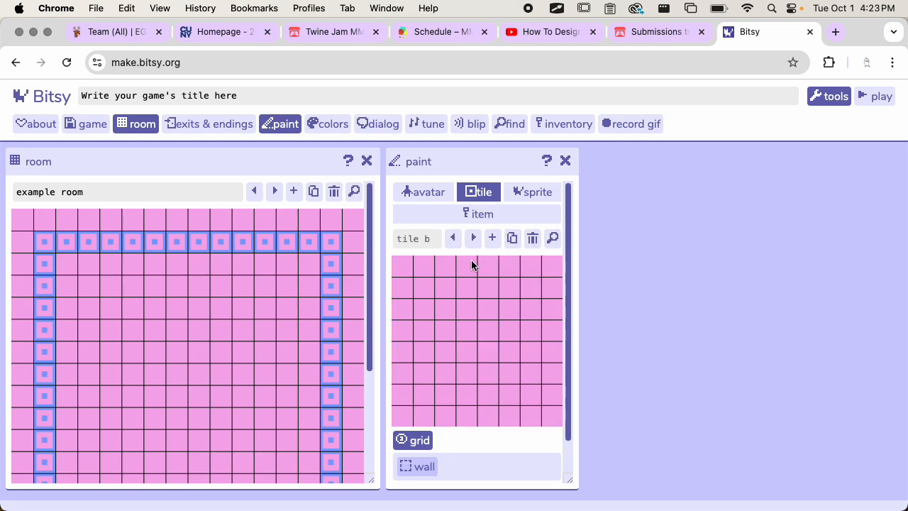
left_click(536, 195)
left_click(490, 215)
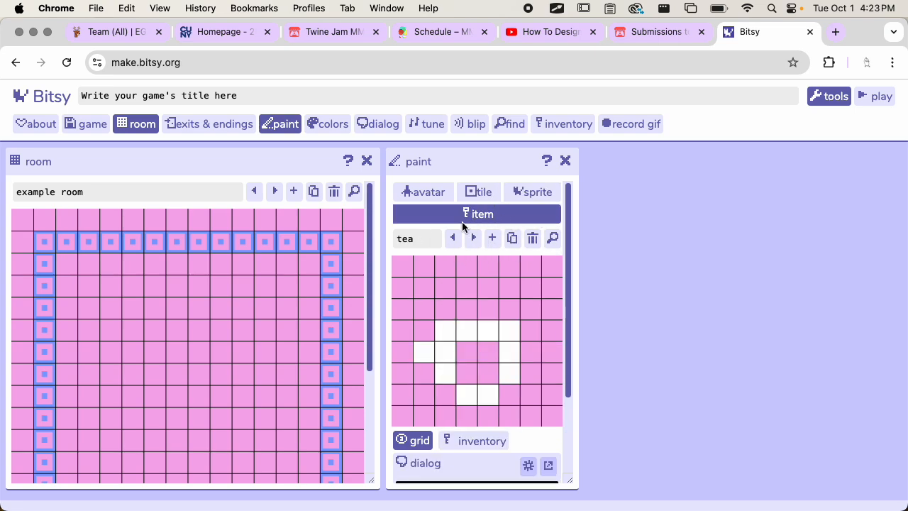
left_click(442, 196)
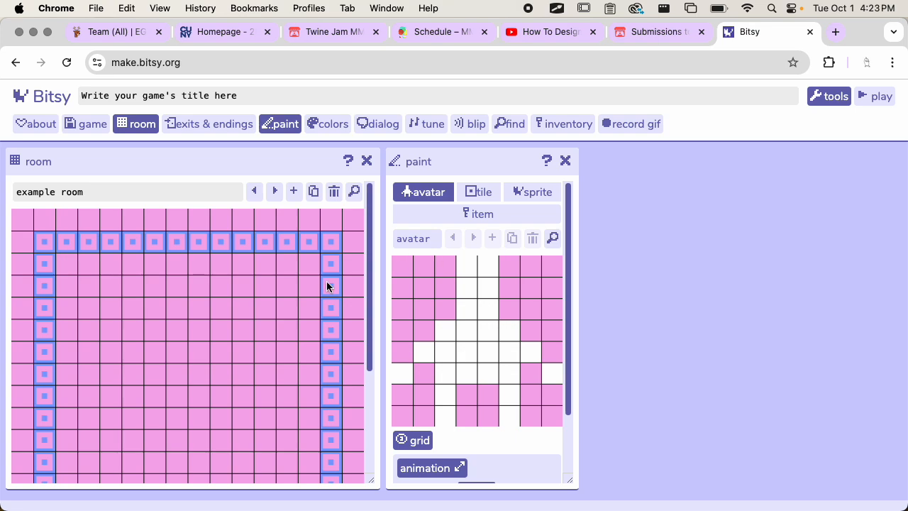
- Place the avatar inside the example room's walls and move it four cells right and one cell down
scroll(258, 312, "down", 5)
scroll(238, 273, "up", 5)
scroll(305, 266, "down", 3)
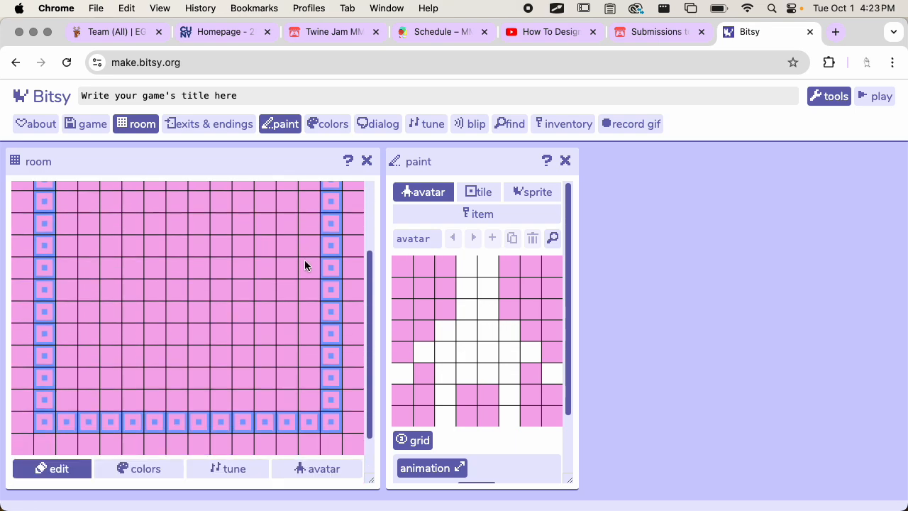
scroll(305, 261, "down", 2)
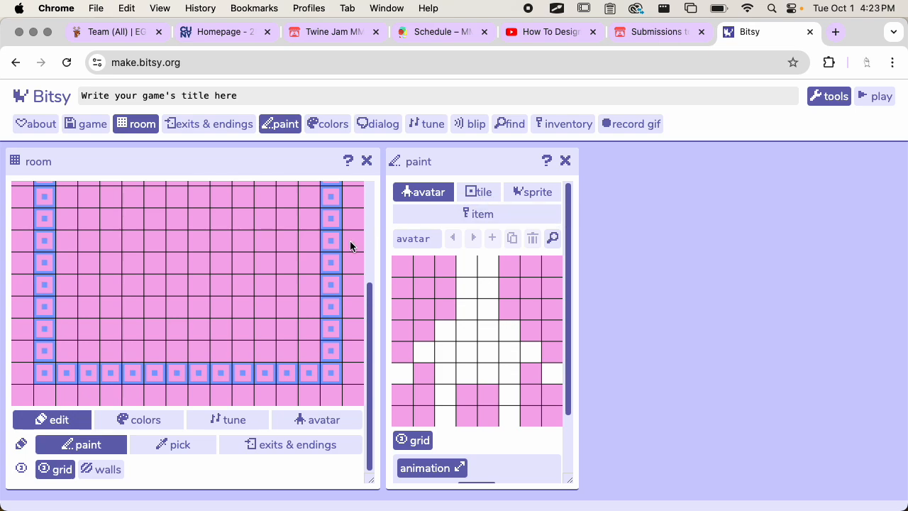
scroll(264, 275, "up", 3)
left_click(177, 259)
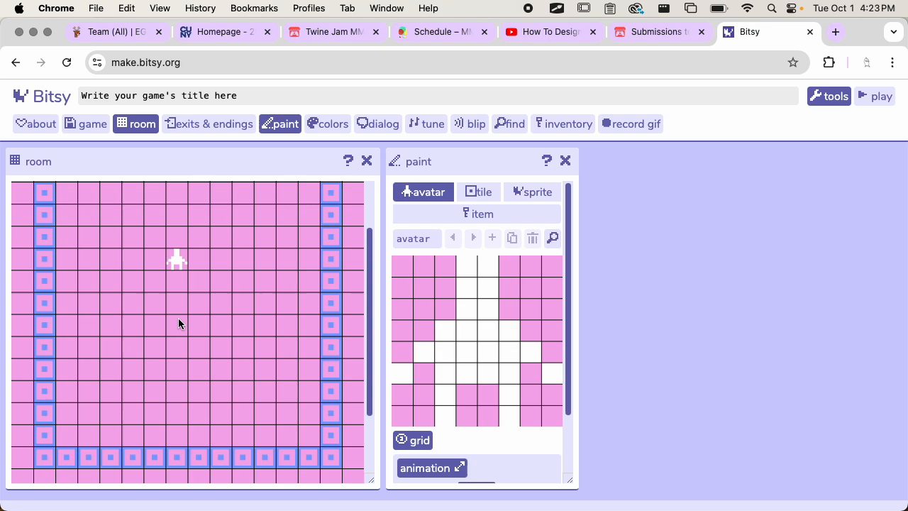
left_click(266, 284)
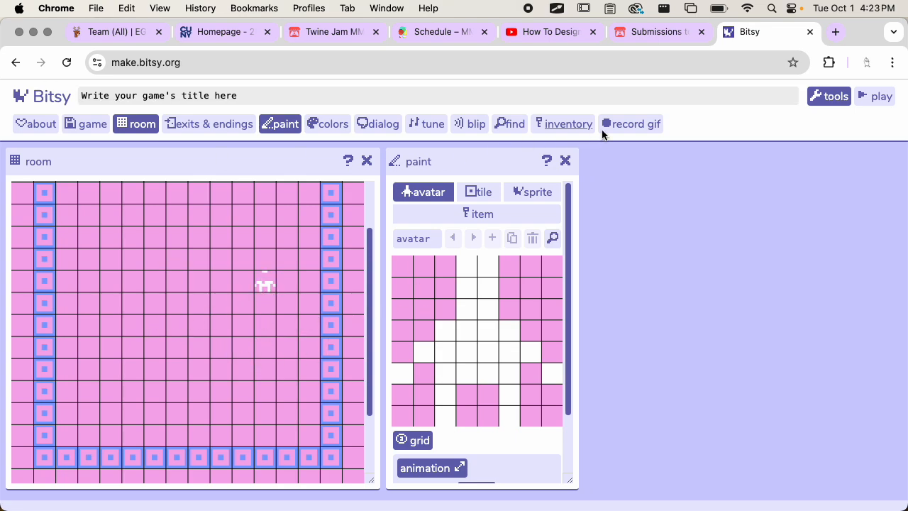
- Start a new game, accepting the erasure of the old data, and close the game window
left_click(78, 123)
left_click(721, 266)
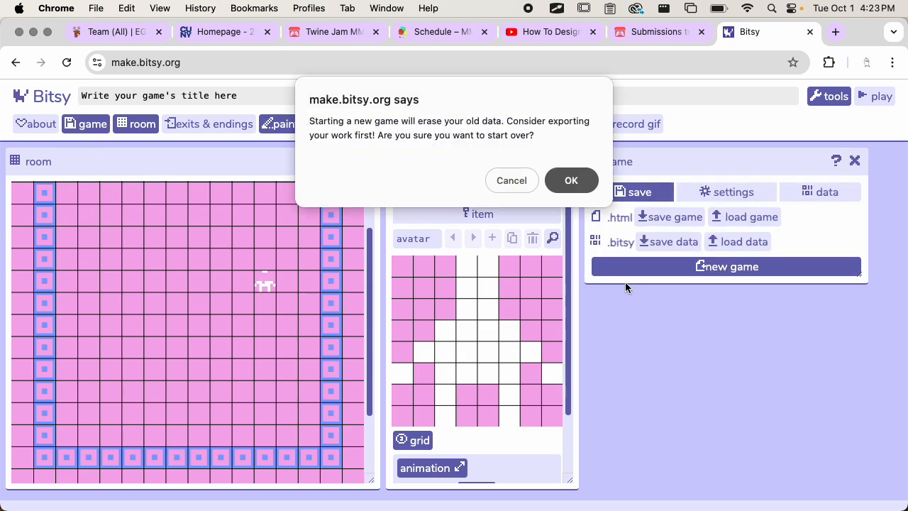
left_click(570, 179)
scroll(276, 300, "up", 2)
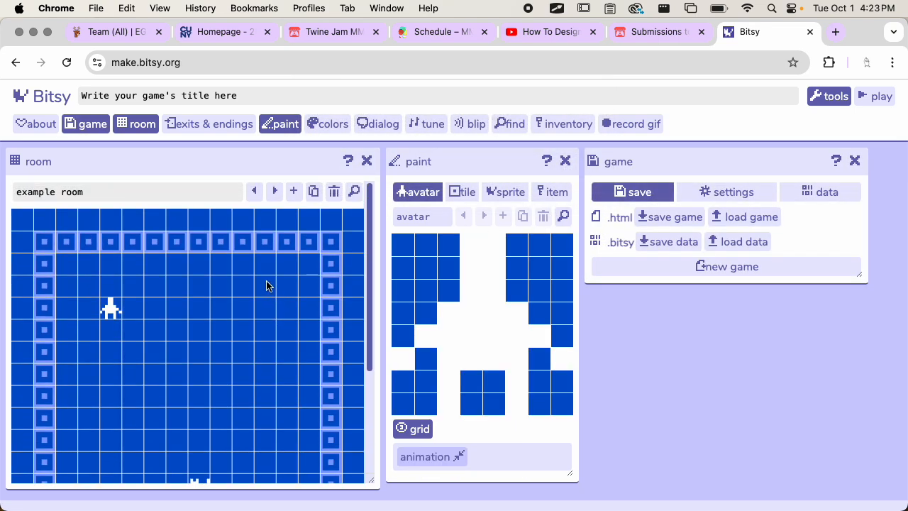
scroll(265, 284, "down", 4)
left_click(855, 161)
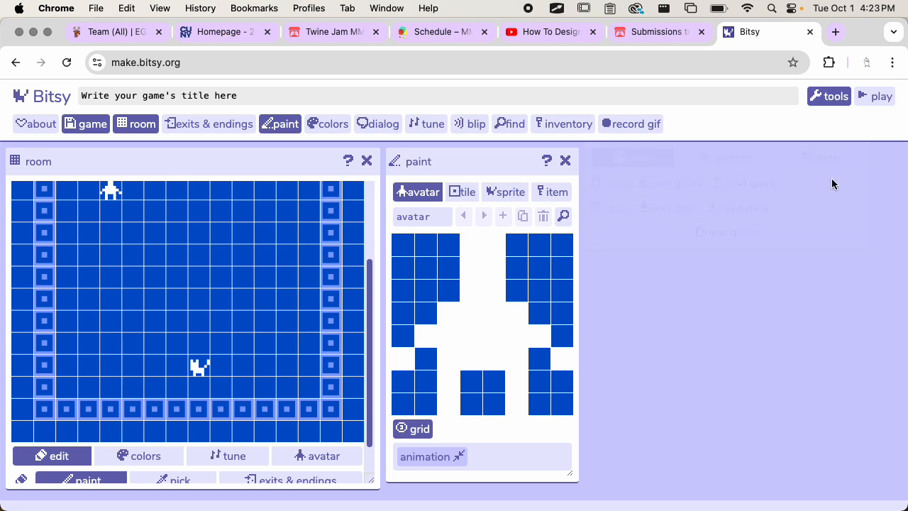
- Title the game "test game" and rename the example room "start"
scroll(242, 298, "up", 3)
scroll(110, 278, "down", 1)
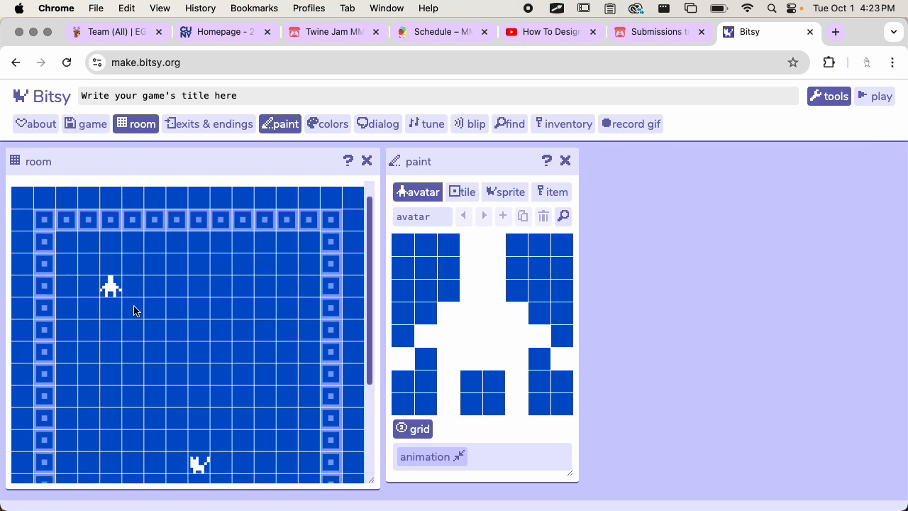
scroll(213, 351, "down", 3)
scroll(203, 360, "up", 3)
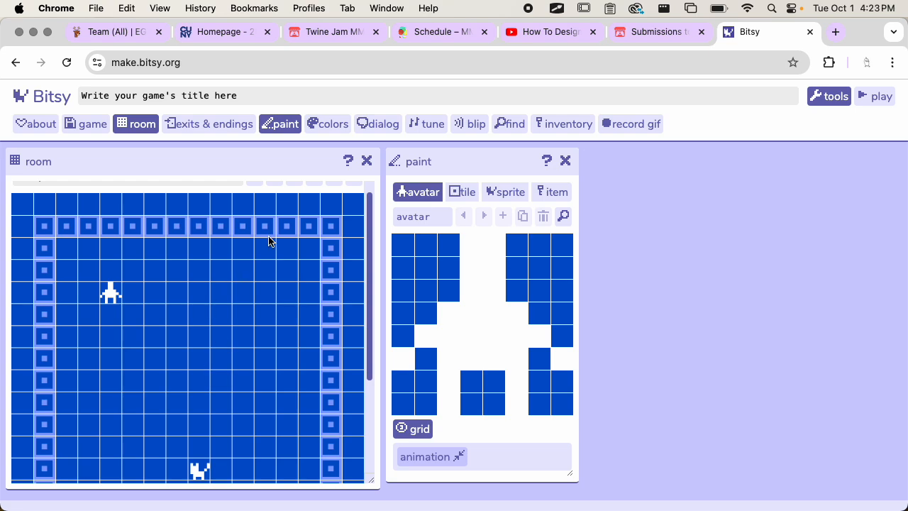
scroll(280, 248, "up", 1)
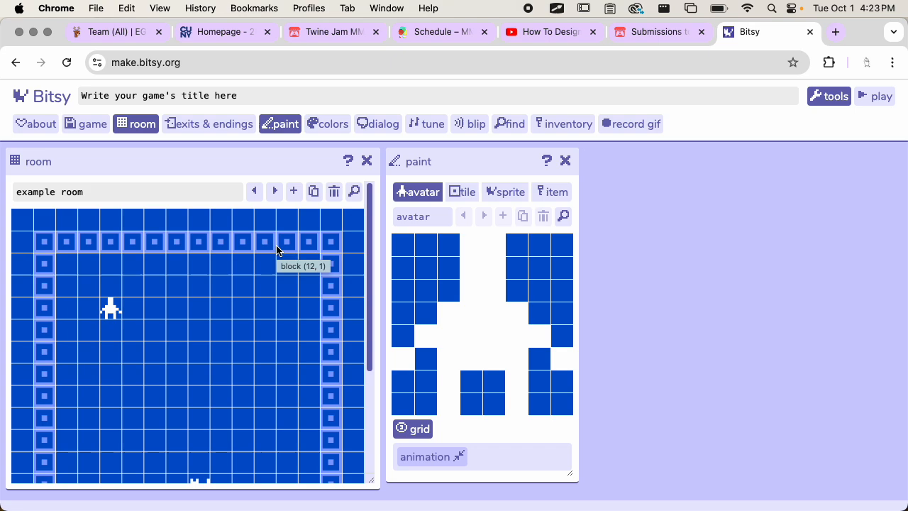
left_click(141, 196)
left_click(263, 95)
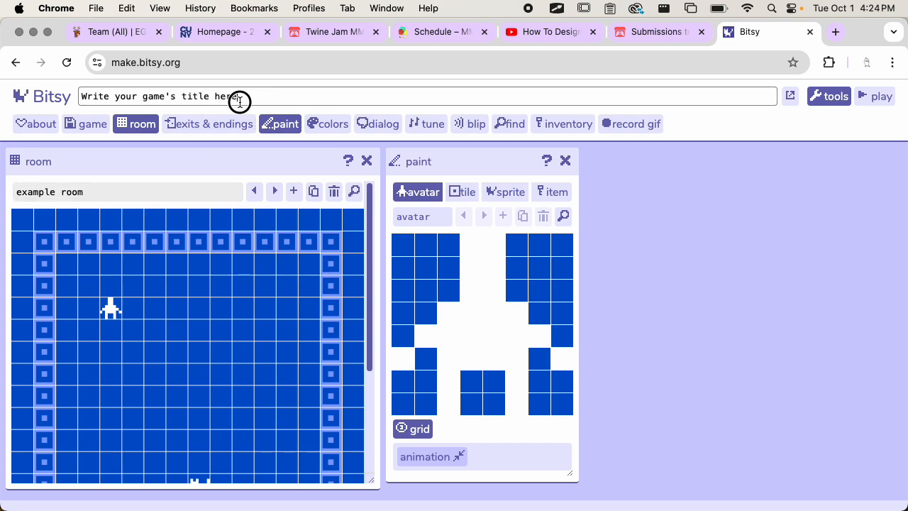
key("BackSpace")
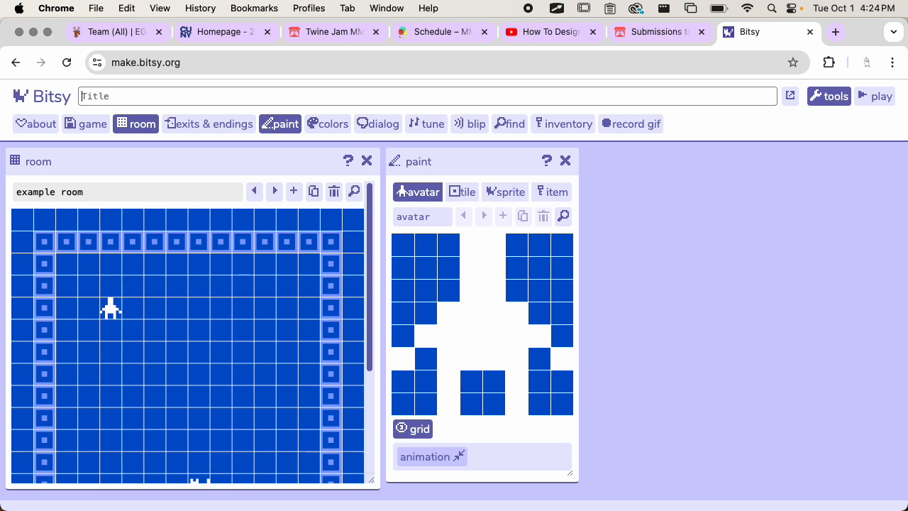
type("test game")
left_click_drag(130, 189, 17, 189)
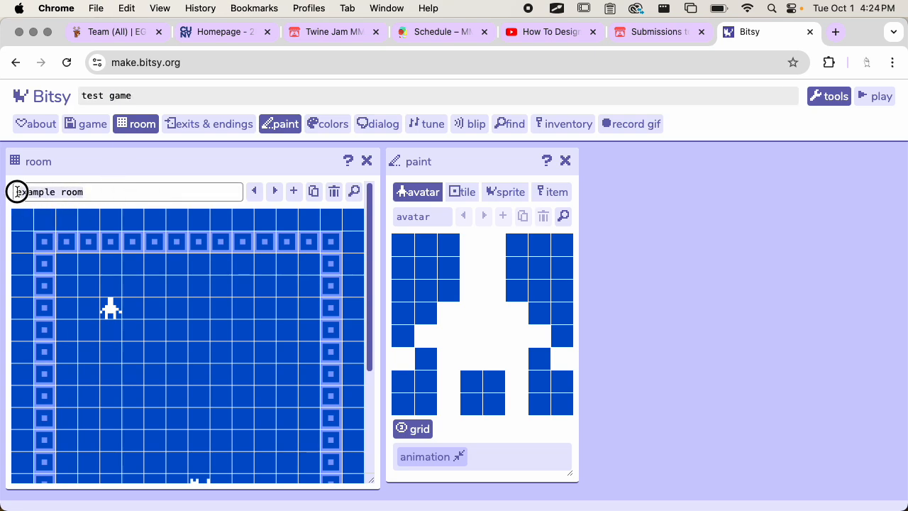
type("start")
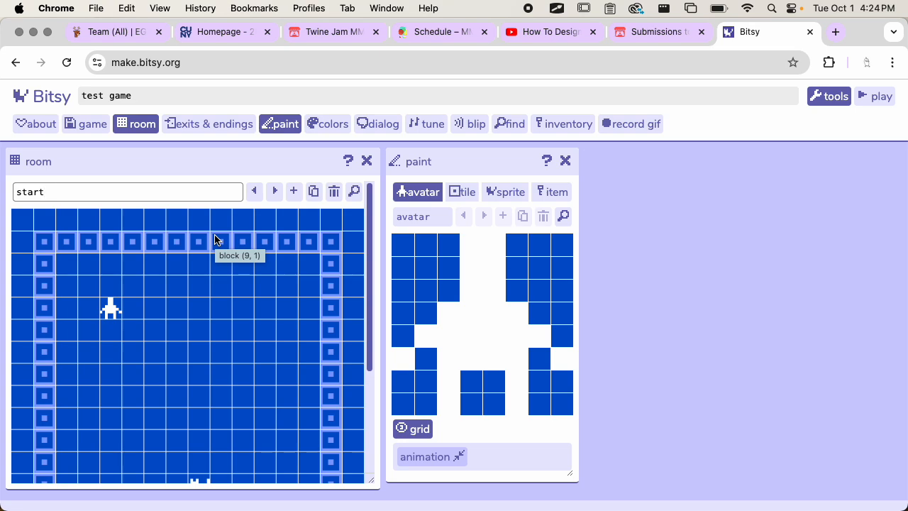
scroll(213, 237, "down", 2)
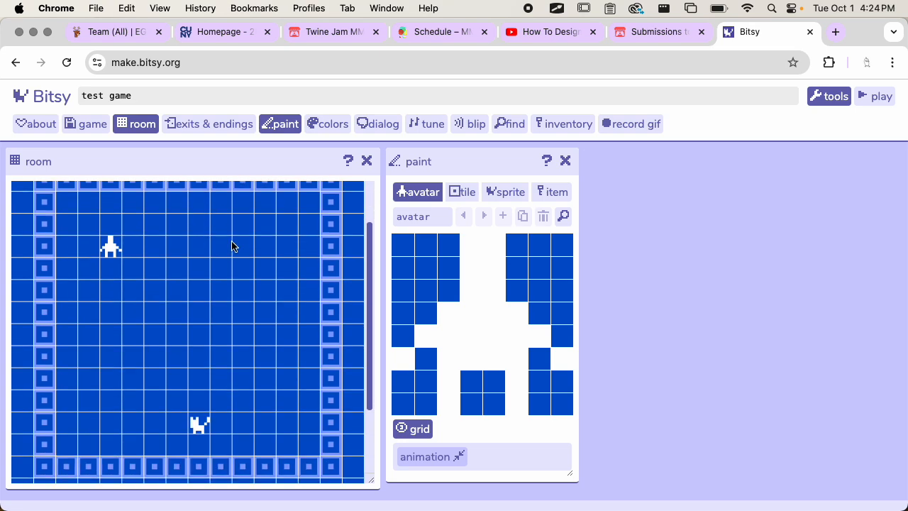
- Move the avatar along its row in the start room to the column just right of the cat
left_click_drag(208, 266, 155, 229)
left_click(92, 242)
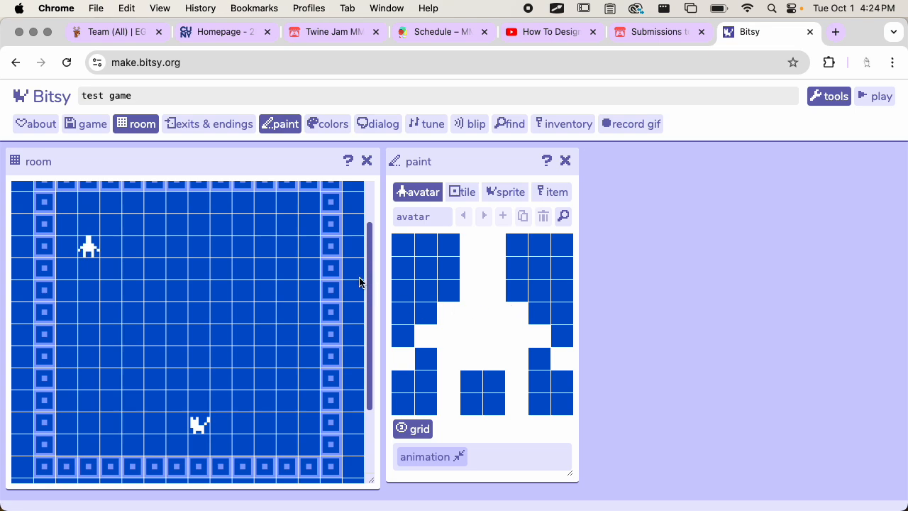
left_click(230, 245)
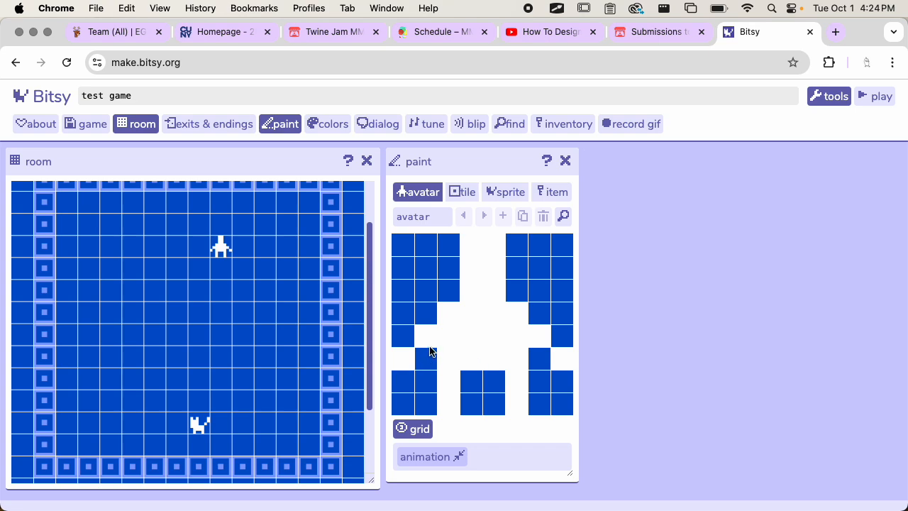
- Erase the avatar's whole drawing, leaving an empty canvas
mouse_move(402, 355)
left_mouse_down()
mouse_move(440, 320)
mouse_move(446, 341)
left_mouse_up()
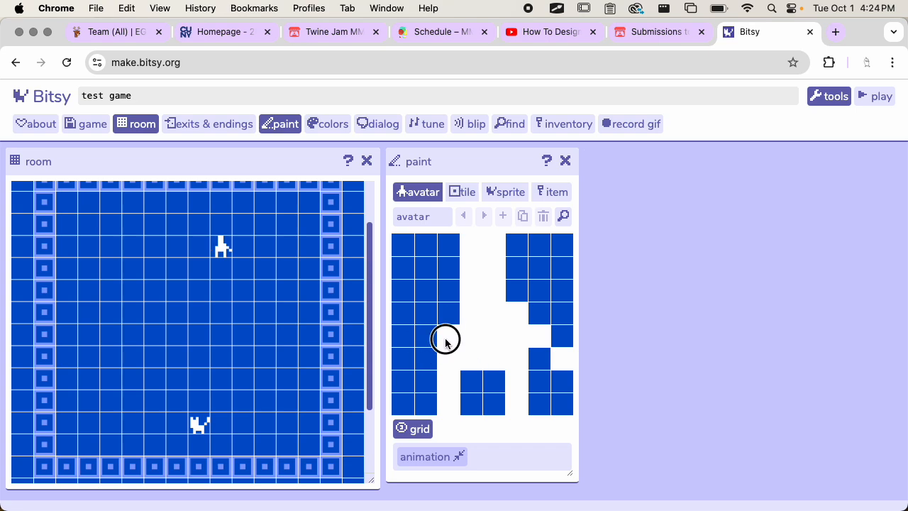
mouse_move(445, 380)
left_mouse_down()
mouse_move(473, 368)
mouse_move(503, 360)
mouse_move(516, 377)
mouse_move(513, 404)
mouse_move(560, 352)
mouse_move(526, 334)
mouse_move(522, 308)
mouse_move(505, 300)
mouse_move(505, 270)
mouse_move(470, 249)
mouse_move(484, 265)
mouse_move(484, 327)
mouse_move(506, 320)
mouse_move(456, 381)
left_mouse_up()
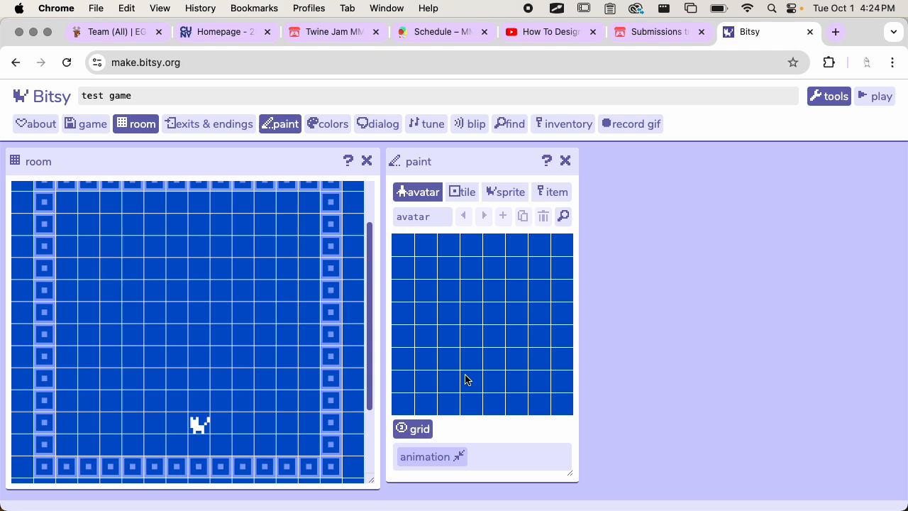
left_click(456, 320)
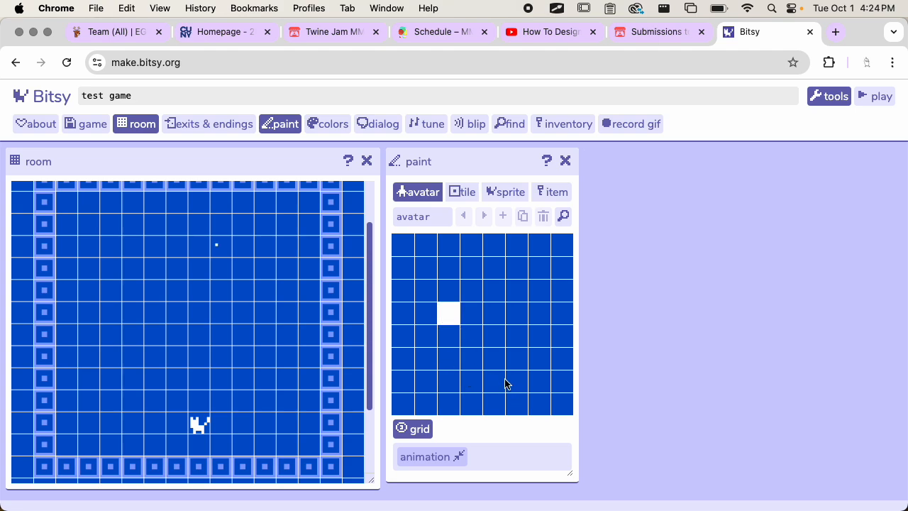
left_click(460, 335)
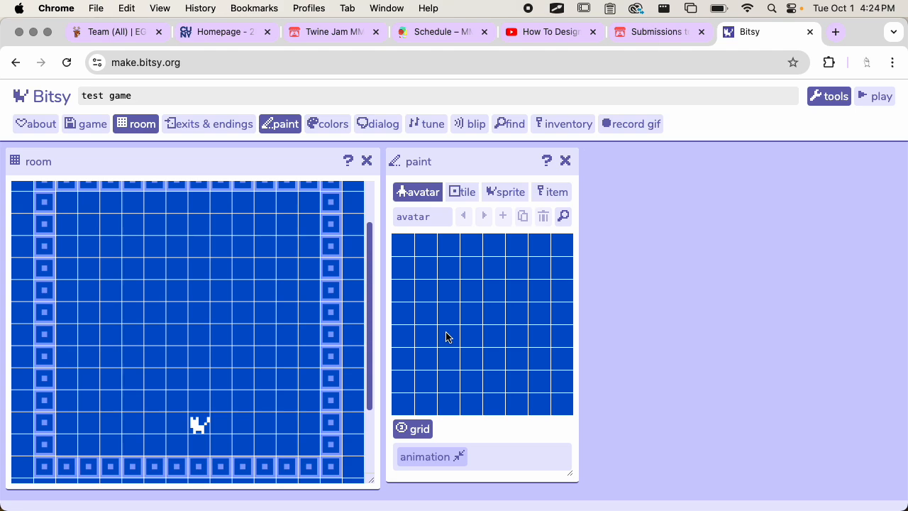
- Look over the start room and the block tile's drawing, and return to the avatar drawing
scroll(312, 338, "up", 3)
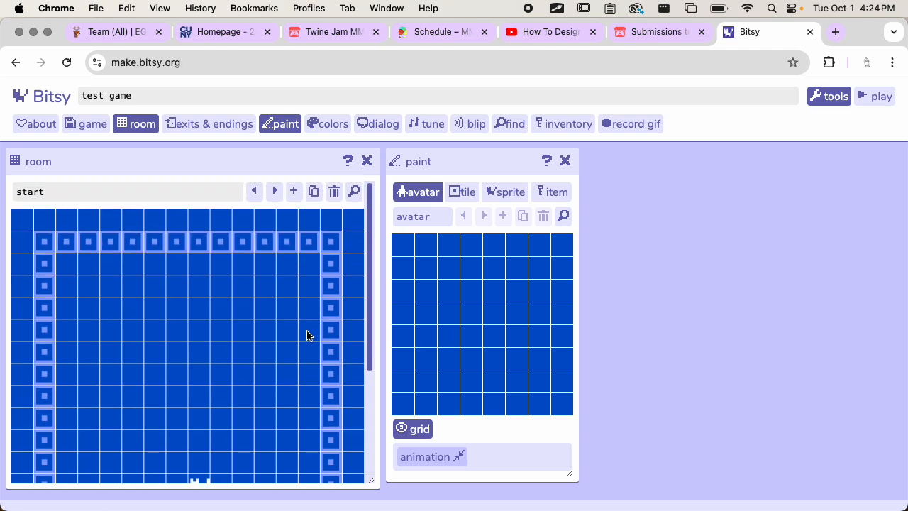
scroll(310, 337, "down", 4)
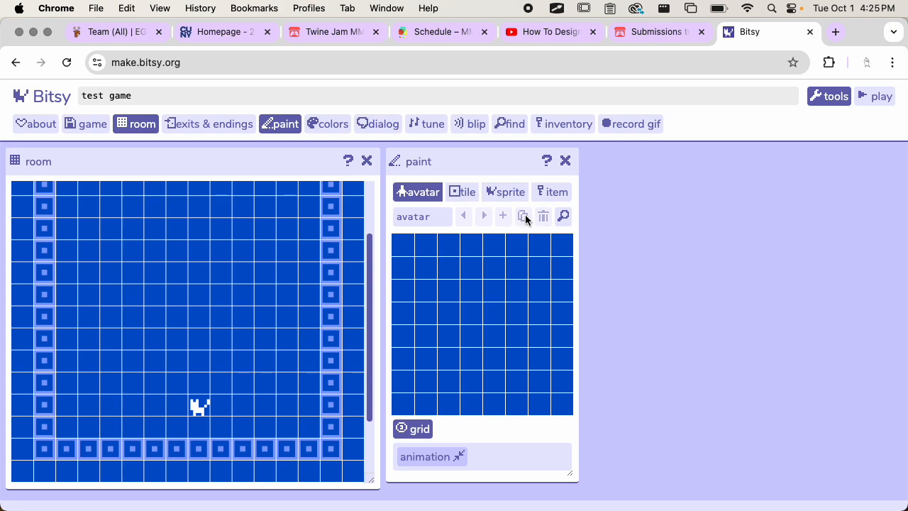
left_click(462, 192)
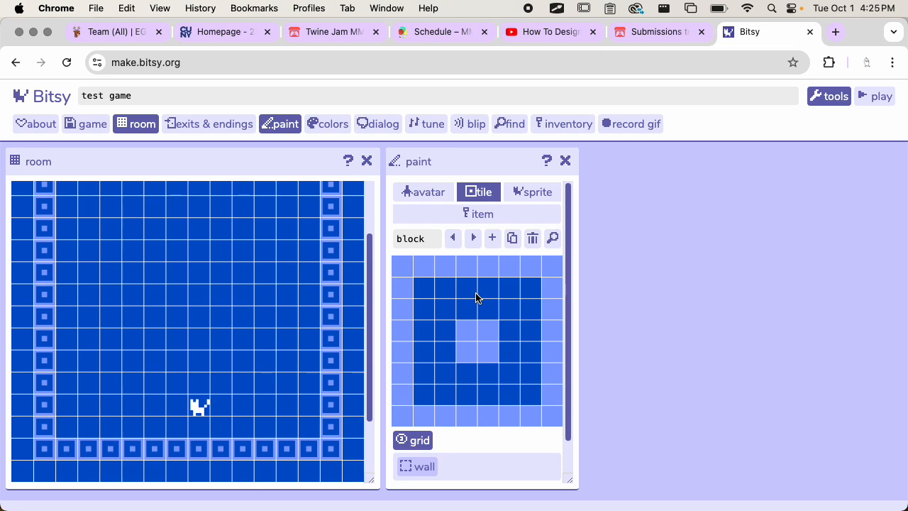
scroll(305, 289, "down", 3)
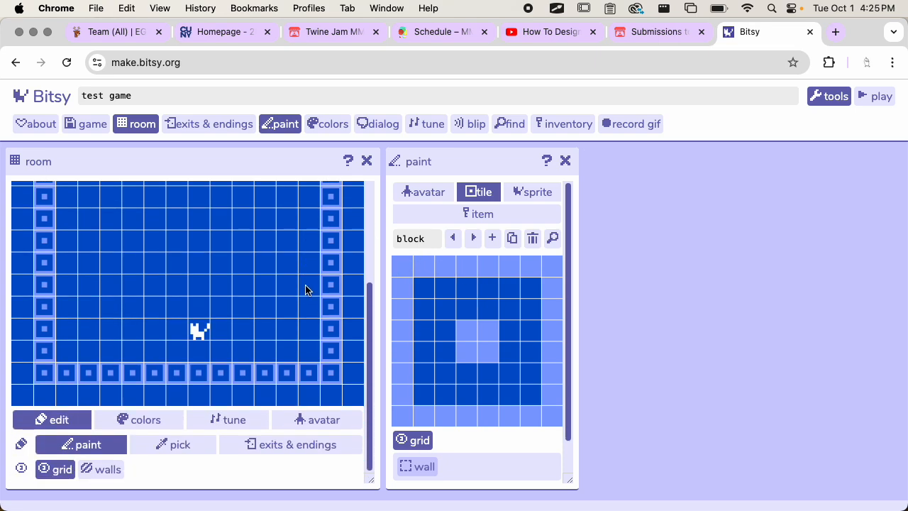
left_click(425, 197)
scroll(252, 232, "up", 5)
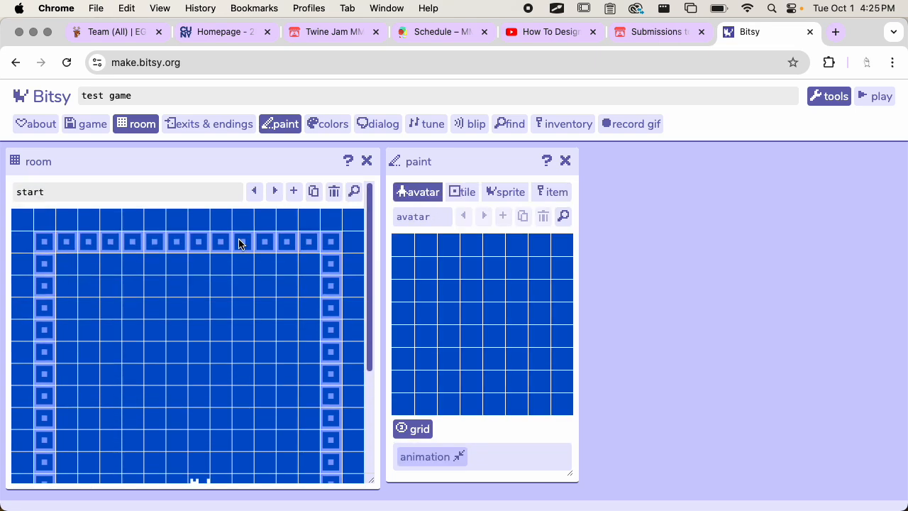
scroll(239, 243, "down", 2)
scroll(241, 237, "up", 2)
- Paint a new avatar head six pixels wide and three tall, with two single-pixel eye holes
mouse_move(452, 293)
left_mouse_down()
mouse_move(511, 296)
mouse_move(515, 312)
mouse_move(514, 330)
mouse_move(451, 329)
mouse_move(482, 319)
mouse_move(522, 328)
left_mouse_up()
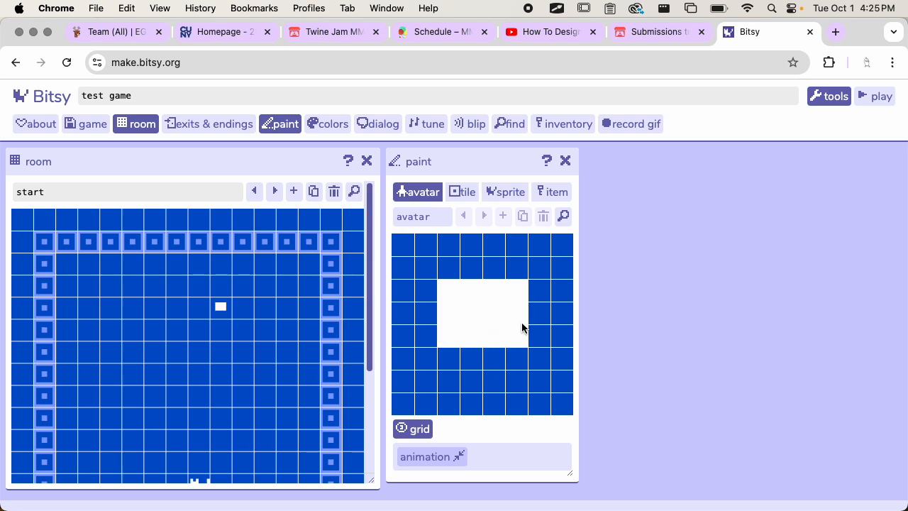
mouse_move(428, 291)
left_mouse_down()
mouse_move(430, 326)
mouse_move(533, 336)
mouse_move(540, 289)
left_mouse_up()
left_click(520, 316)
left_click(447, 313)
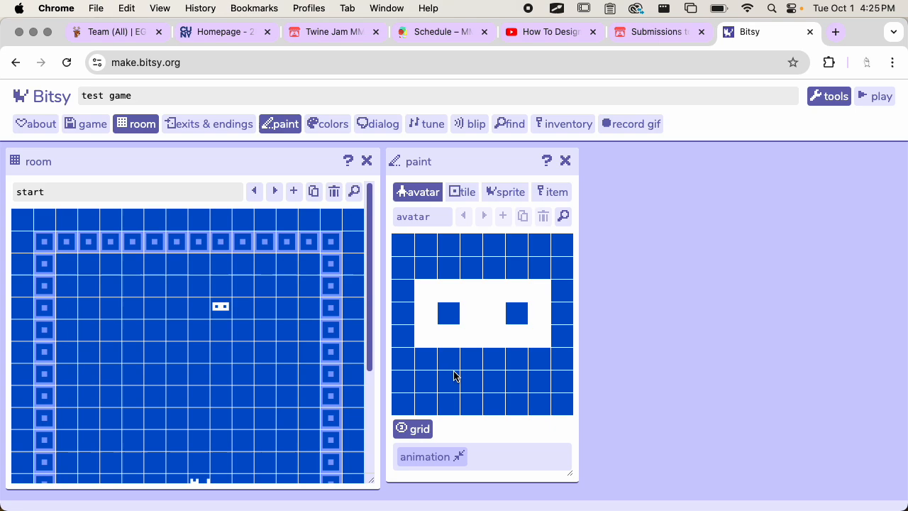
- Add two legs below the avatar's head, each with a foot pointing outward
mouse_move(454, 359)
left_mouse_down()
mouse_move(450, 379)
mouse_move(426, 381)
left_mouse_up()
left_click(447, 380)
left_click_drag(528, 359, 532, 381)
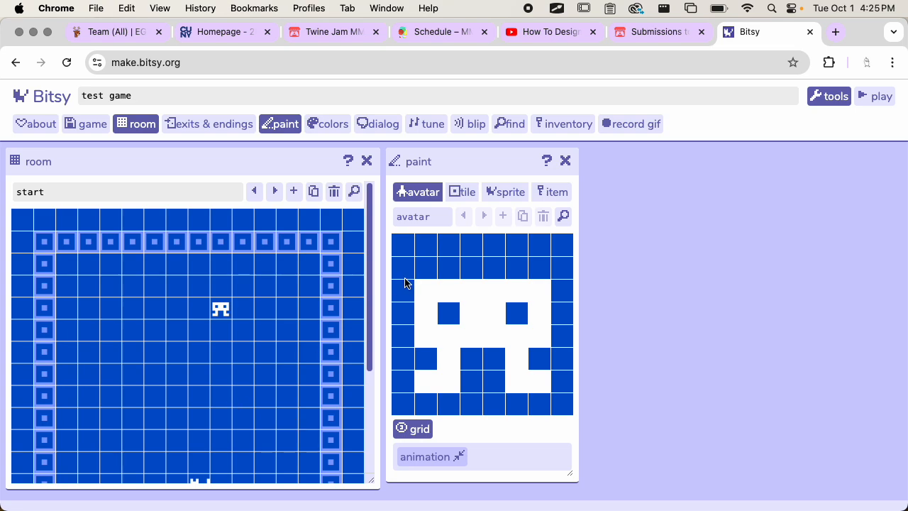
- Play-test the game, dismiss the title text and walk the avatar around the upper part of the room
left_click(887, 87)
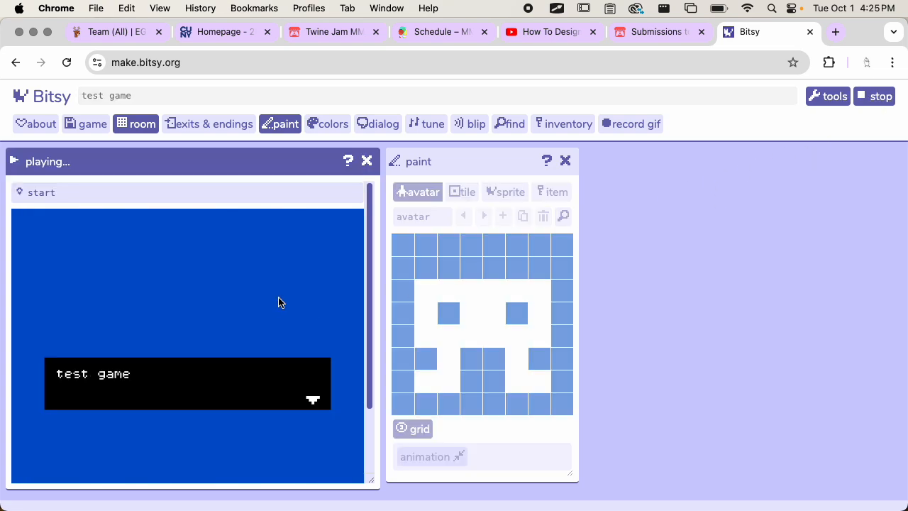
left_click(279, 303)
key("Down")
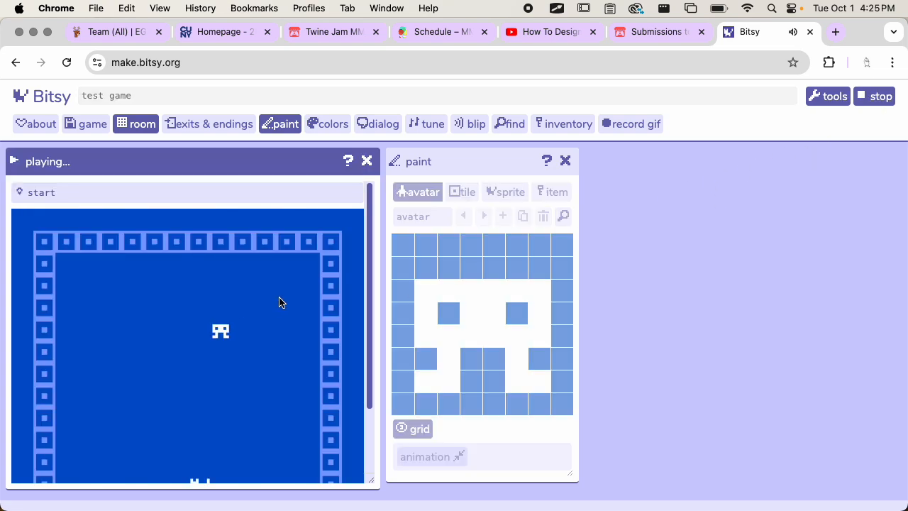
key("Left")
key("Left")
key("Down")
key("Left")
key("Down")
key("Up")
key("Left")
key("Right")
key("Left")
key("Up")
key("Up")
key("Up")
key("Left")
key("Right")
key("Right")
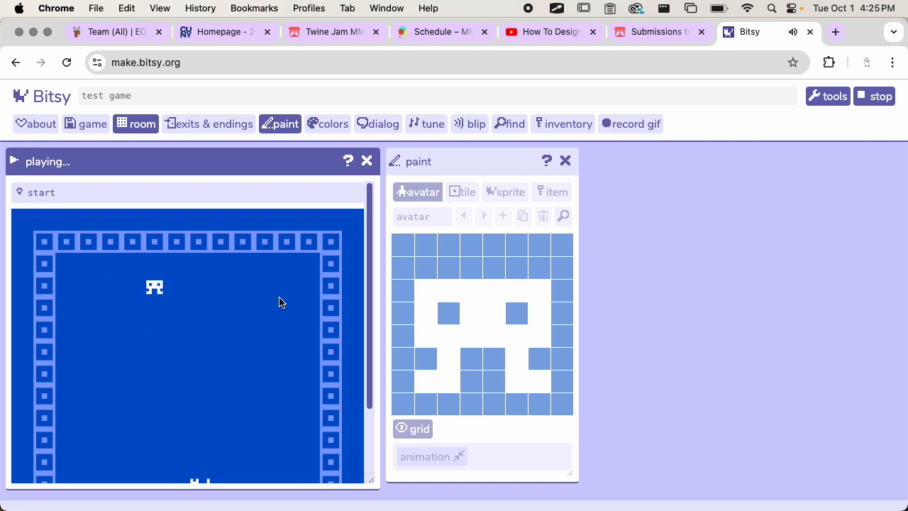
- Walk the avatar right onto the wall tiles, down along them and back inside to the cat's row
key("Right")
key("Right")
key("Right")
key("Right")
key("Right")
key("Right")
key("Right")
key("Right")
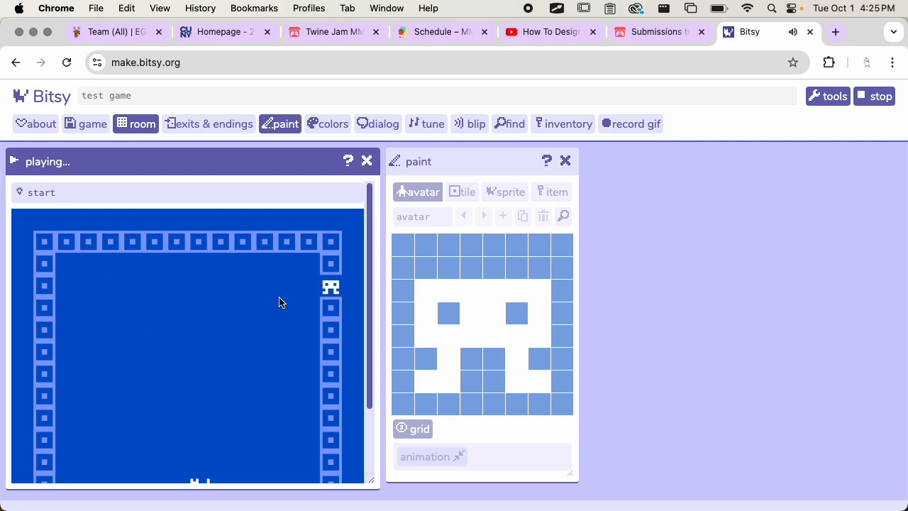
key("Down")
key("Down")
key("Down")
key("Down")
key("Down")
key("Down")
key("Down")
key("Left")
key("Down")
key("Down")
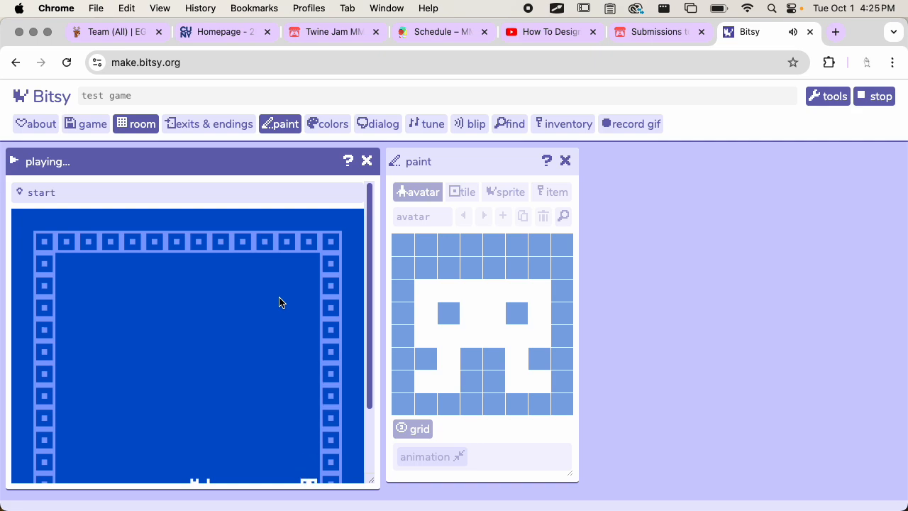
- Walk the avatar up to the cat, trigger its dialog and dismiss the text
scroll(280, 303, "down", 3)
key("Left")
key("Left")
key("Left")
key("Down")
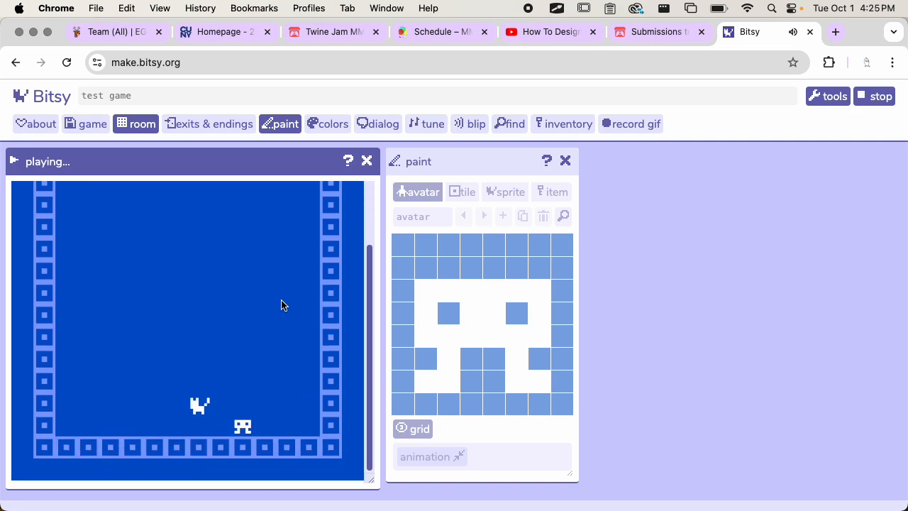
key("Up")
key("Left")
key("Left")
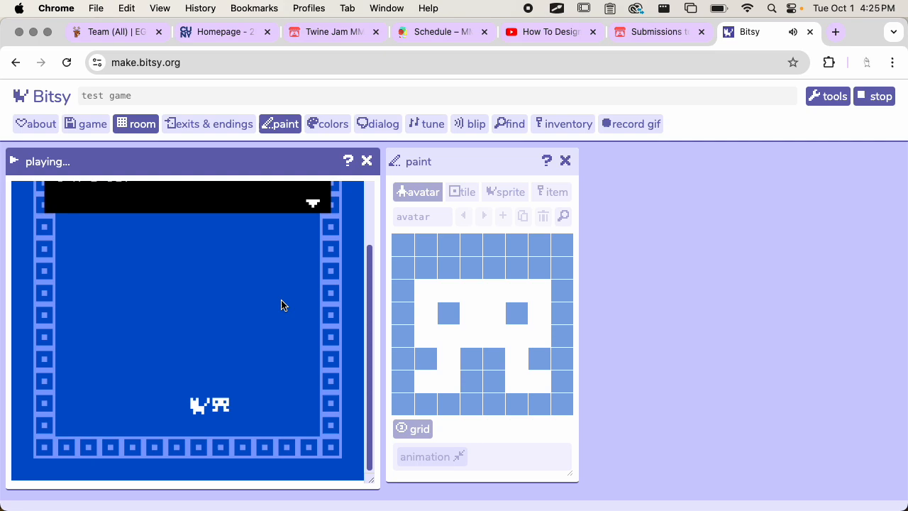
scroll(282, 305, "up", 3)
scroll(282, 305, "down", 1)
key("Left")
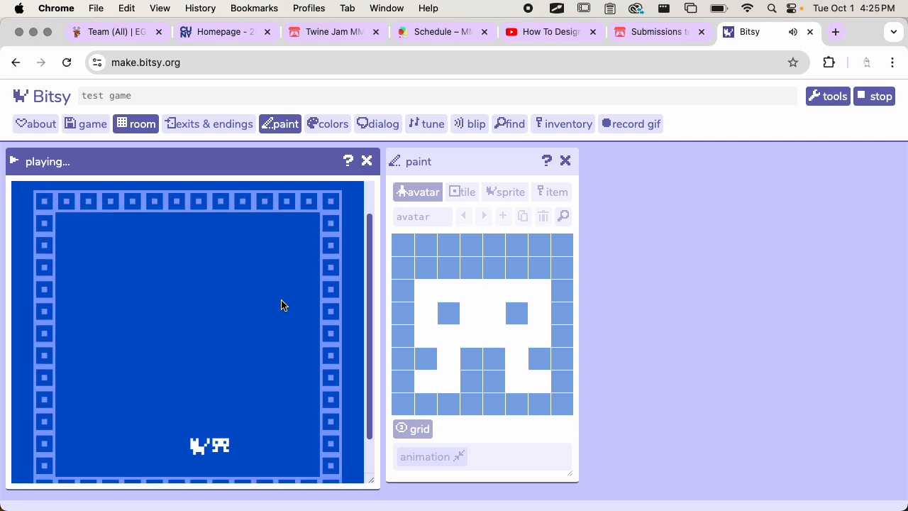
- Move the avatar to two cells above the cat and stop the play-test
key("Up")
key("Left")
key("Up")
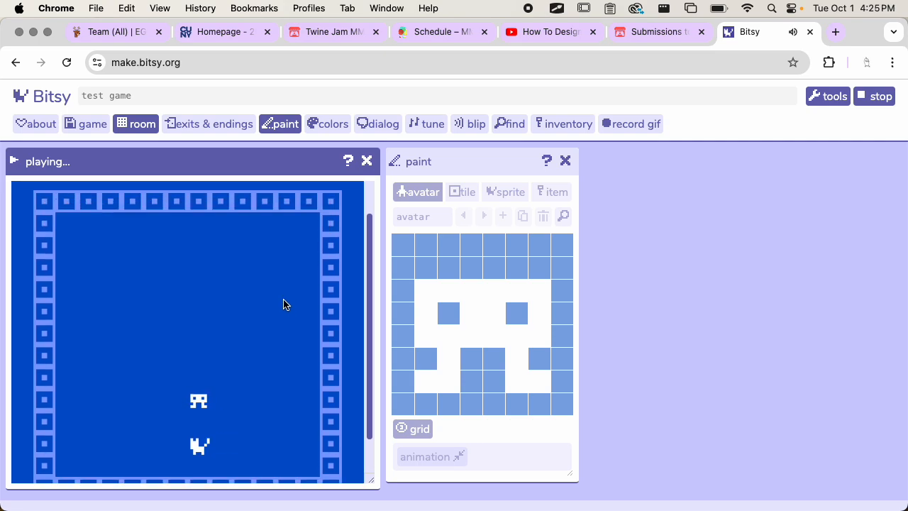
scroll(284, 304, "down", 2)
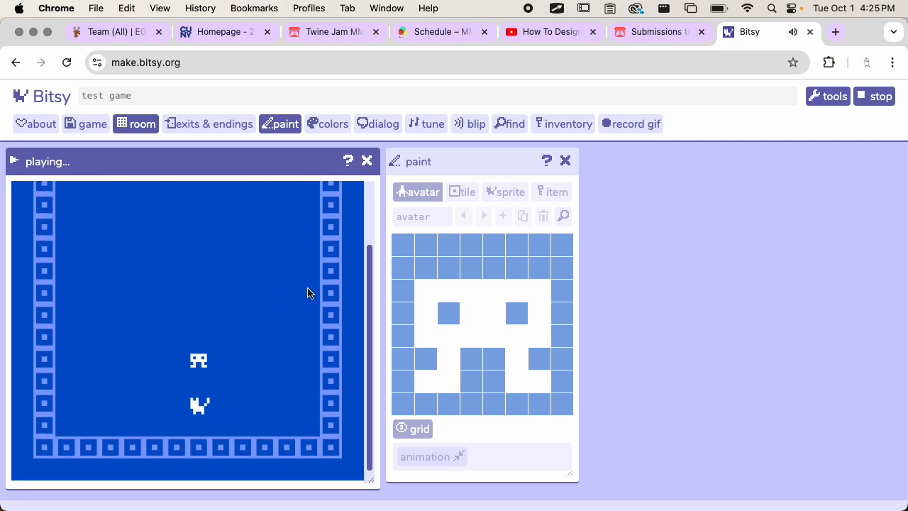
left_click(878, 98)
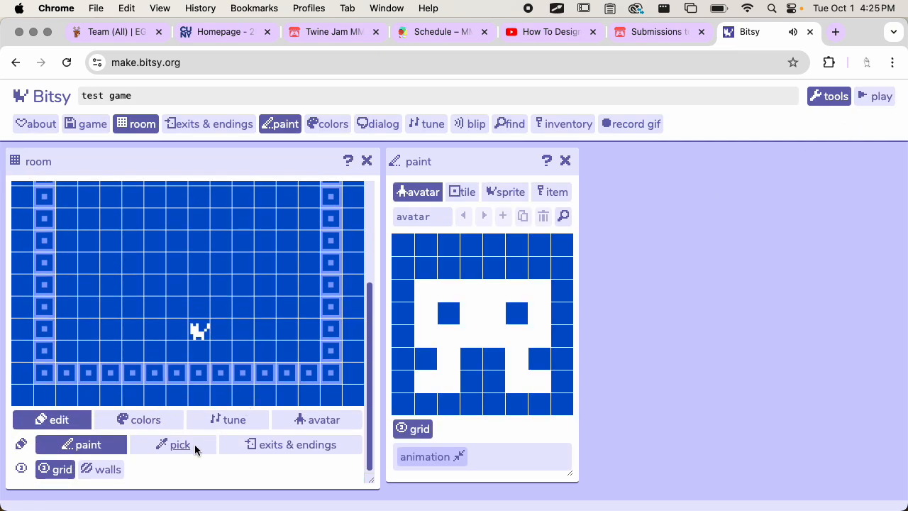
- Set the start room's tune to off and return to the room's edit tools
left_click(234, 421)
left_click(78, 466)
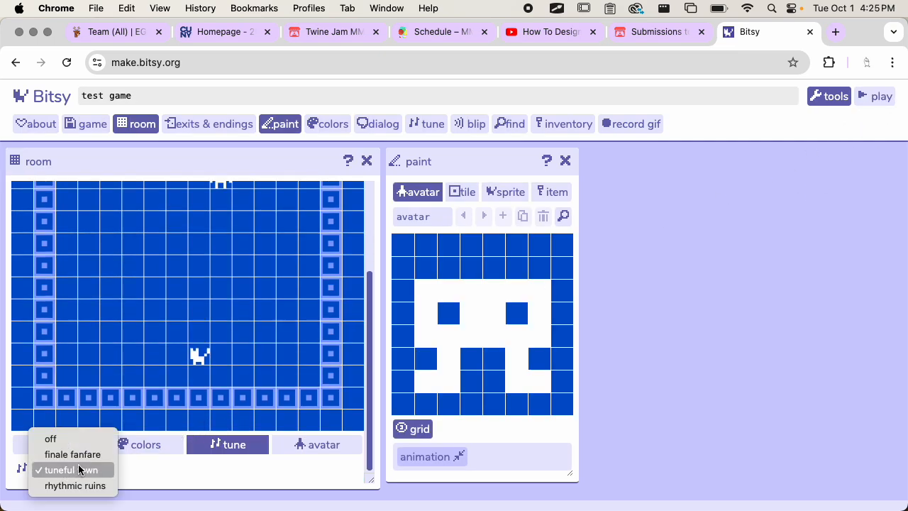
left_click(80, 437)
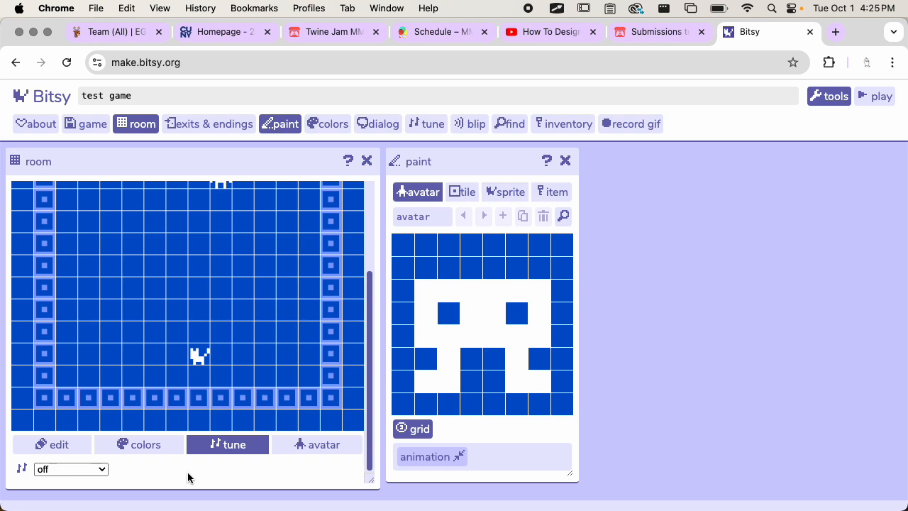
left_click(71, 442)
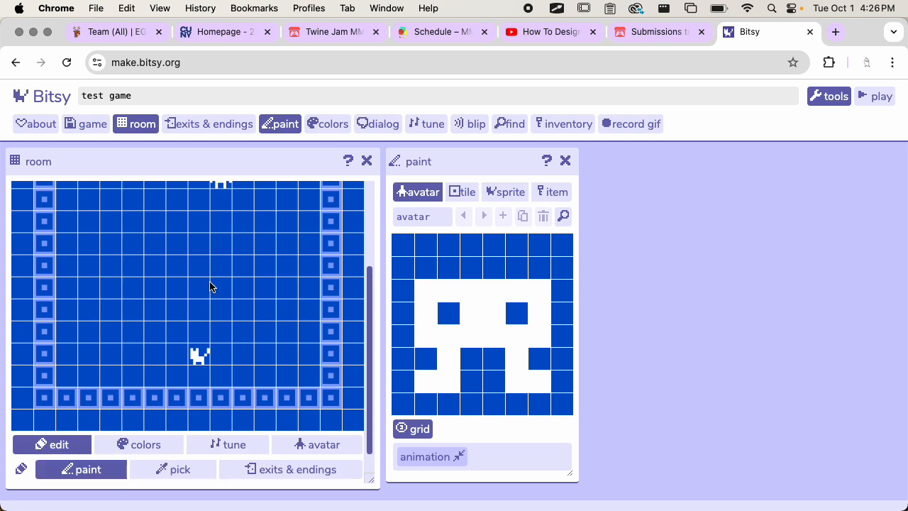
- Turn on animation for the avatar and select frame 2 for drawing
scroll(213, 286, "up", 5)
left_click(460, 456)
scroll(491, 450, "down", 3)
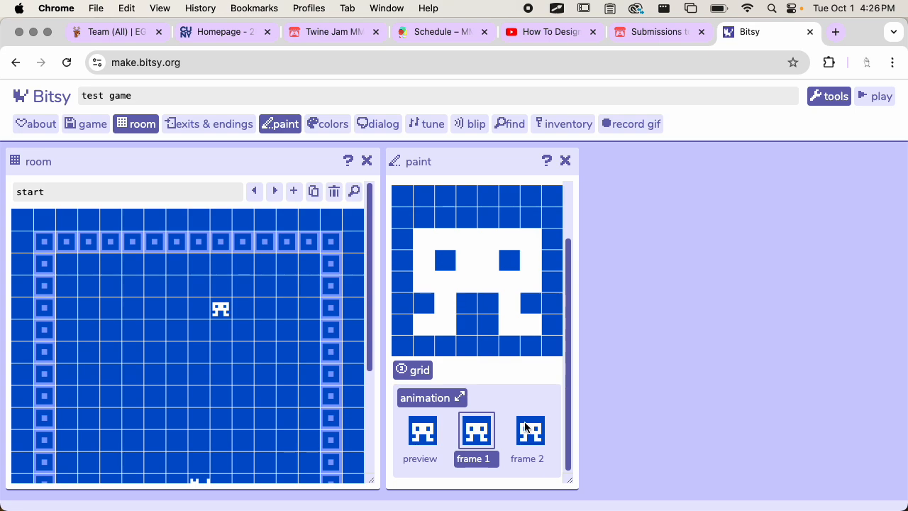
left_click(526, 428)
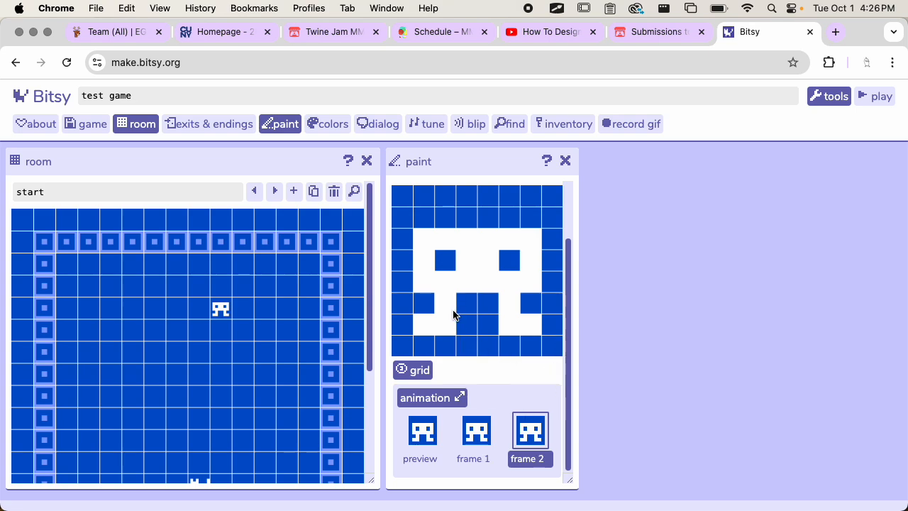
- In frame 2, erase both feet and fill the outer pixel beside each leg
right_click(433, 329)
left_click(438, 324)
left_click(440, 324)
left_click(428, 310)
left_click_drag(517, 333, 538, 331)
left_click(531, 306)
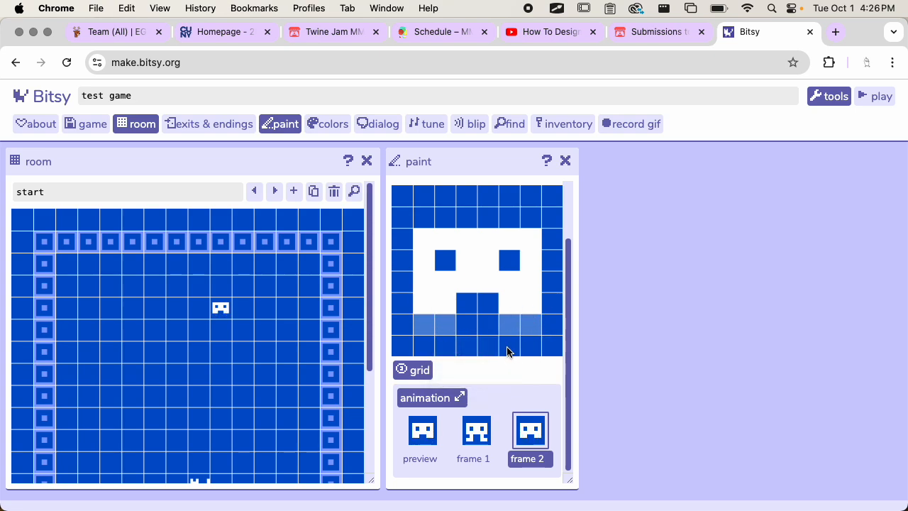
- Repaint frame 2's legs without the outer fill, with the left foot pointing inward and the right foot outward
left_click(430, 311)
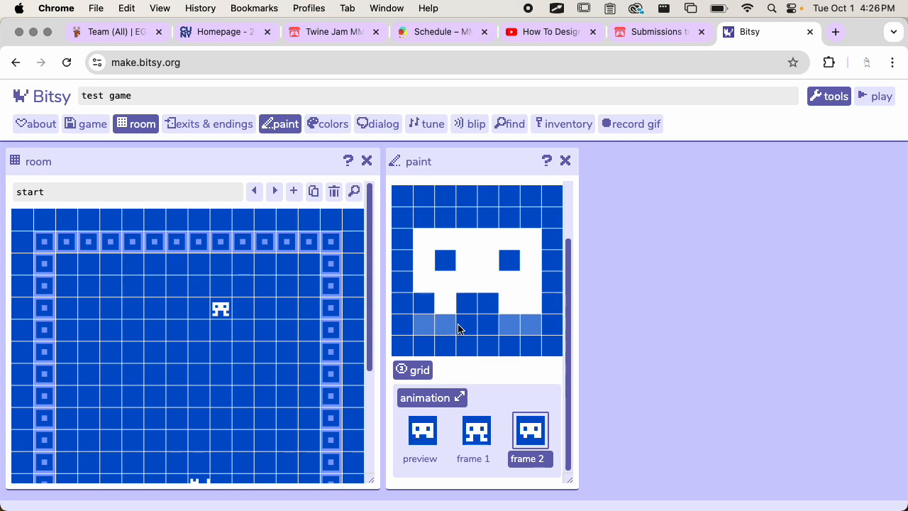
left_click(467, 326)
left_click(450, 327)
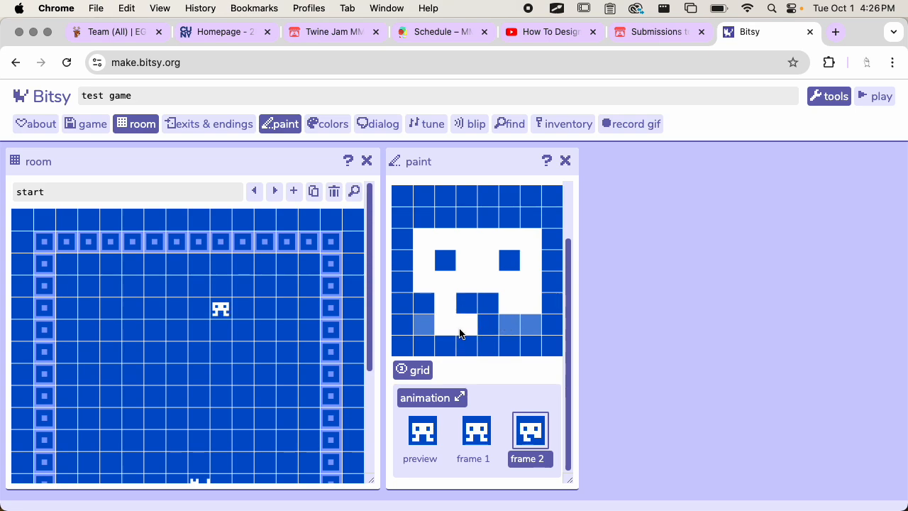
left_click(515, 322)
left_click(533, 308)
left_click(533, 320)
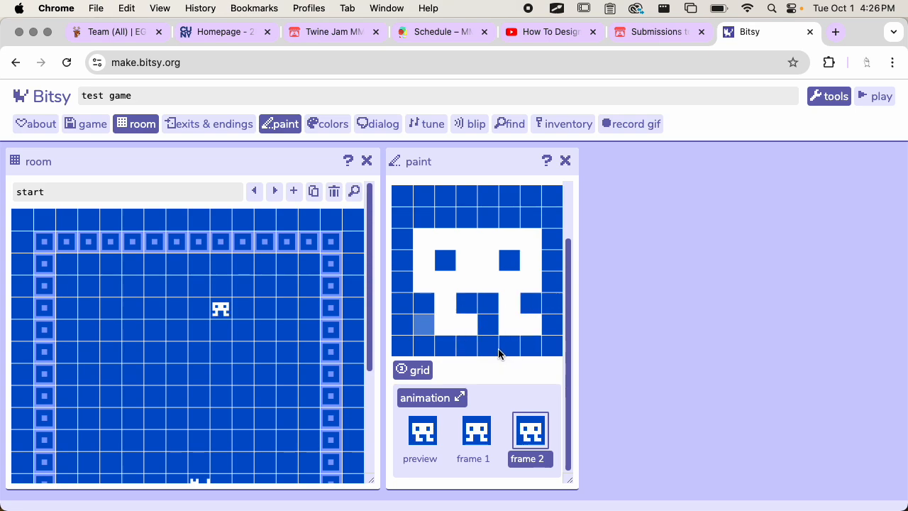
- In frame 1, repaint the avatar's feet so the left points outward and the right inward, and turn off the avatar's animation
left_click(477, 431)
left_click_drag(474, 325, 488, 335)
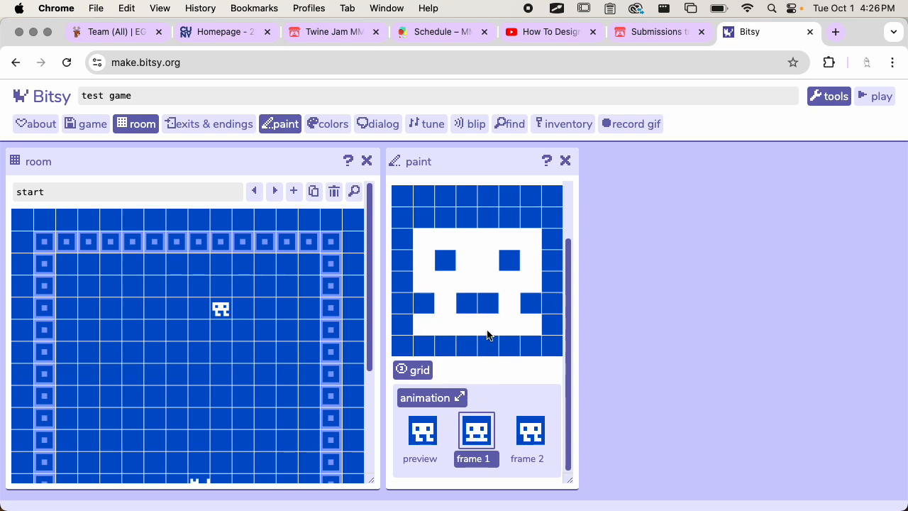
left_click(466, 325)
left_click(531, 325)
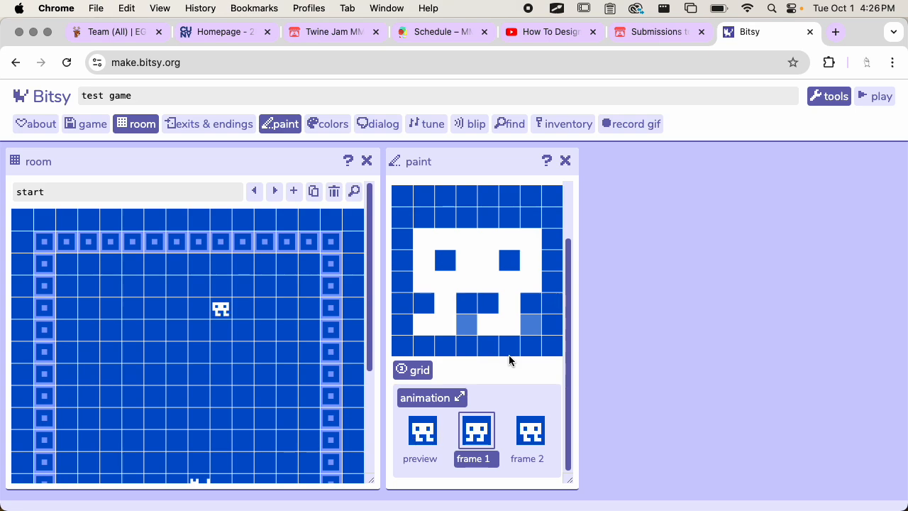
left_click(447, 400)
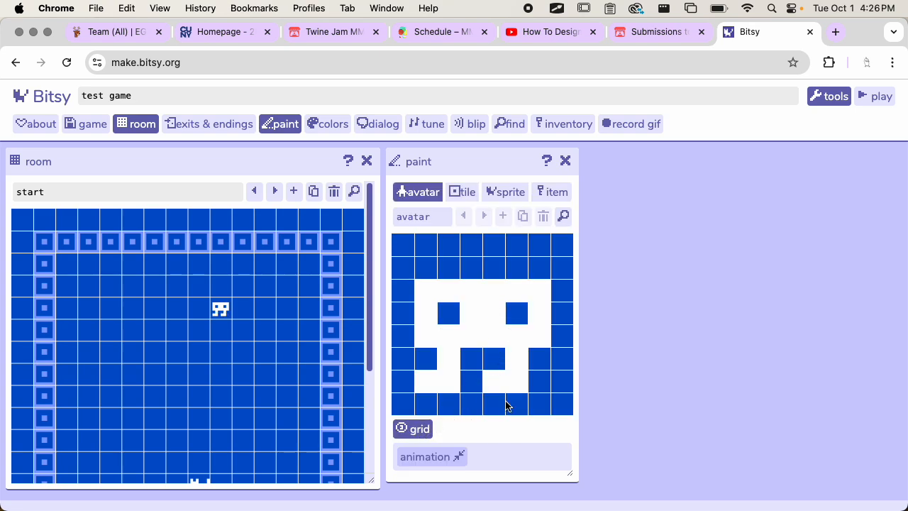
- Toggle the grid off and back on, first in the avatar drawing and also in the room view
left_click(417, 430)
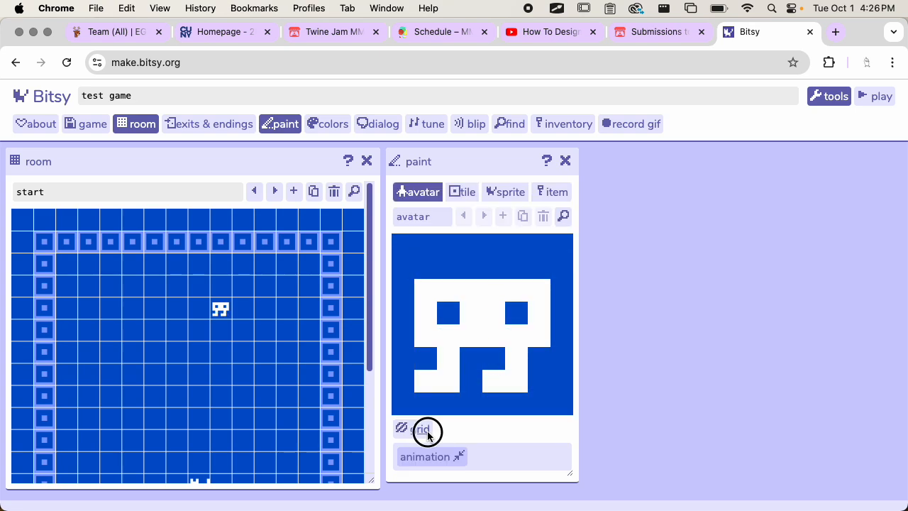
left_click(426, 430)
left_click(426, 430)
left_click(426, 430)
scroll(235, 376, "down", 3)
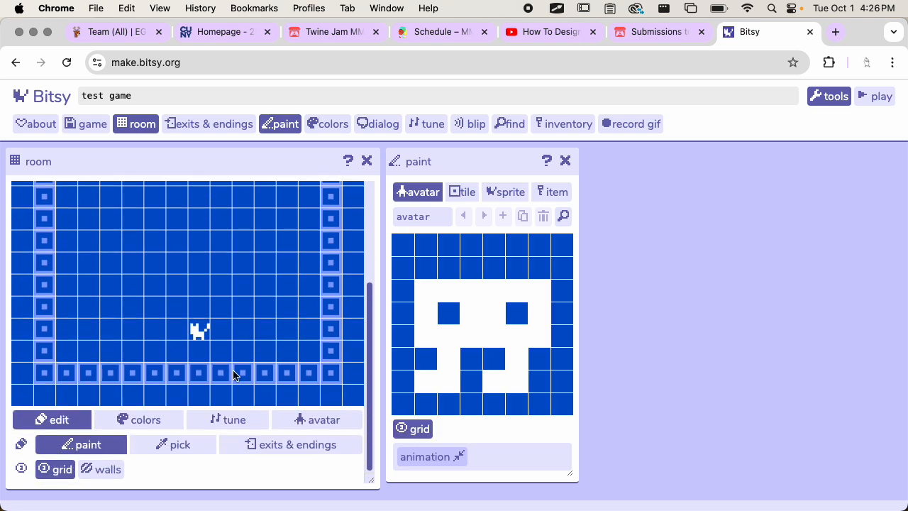
left_click(63, 470)
left_click(62, 470)
- Switch on the wall display for the start room, look over the room, and hide the walls again
scroll(114, 396, "up", 5)
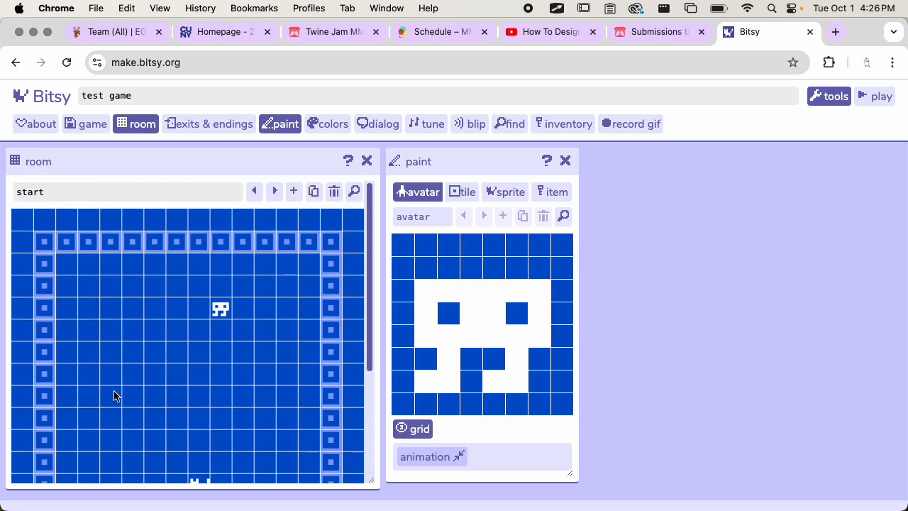
scroll(114, 396, "down", 5)
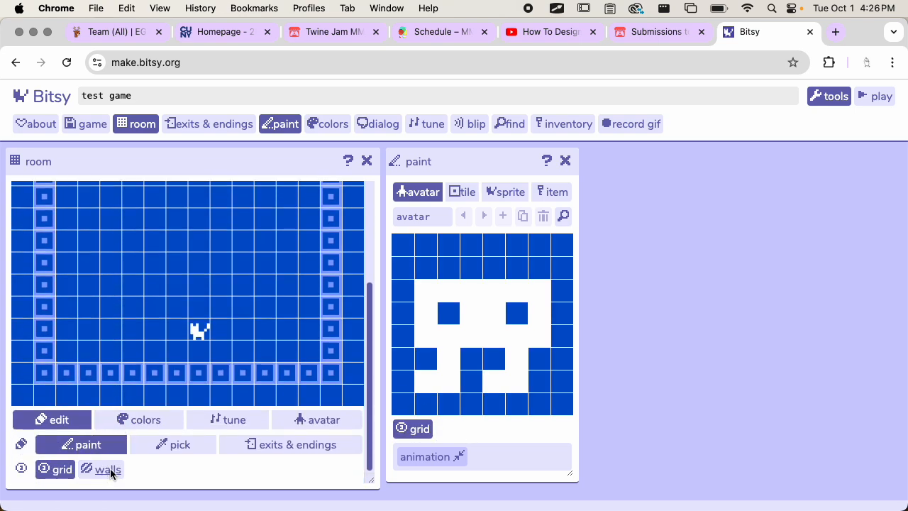
scroll(124, 413, "up", 5)
scroll(136, 348, "down", 5)
left_click(101, 471)
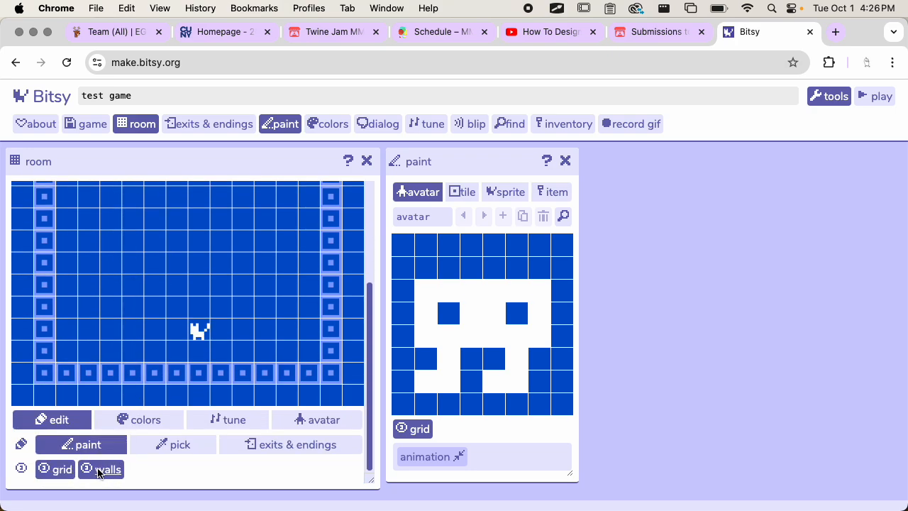
scroll(138, 416, "up", 5)
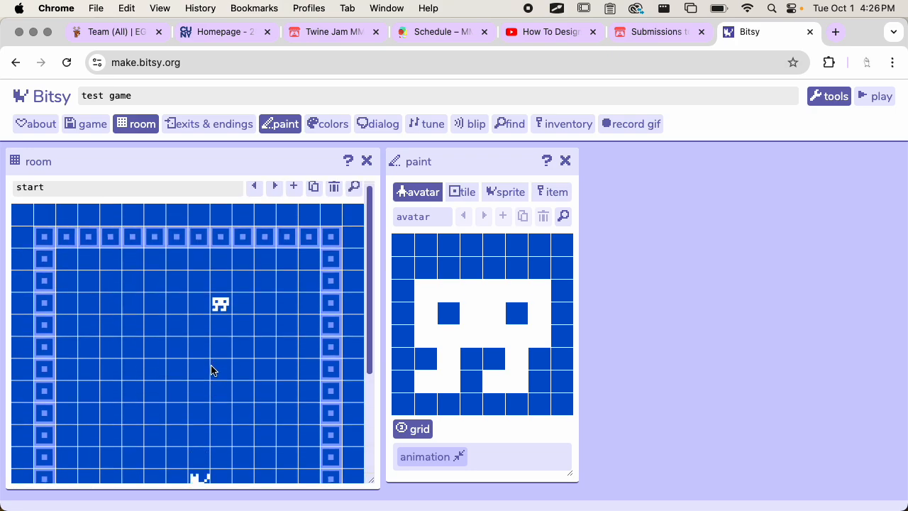
scroll(211, 369, "down", 5)
scroll(212, 370, "up", 5)
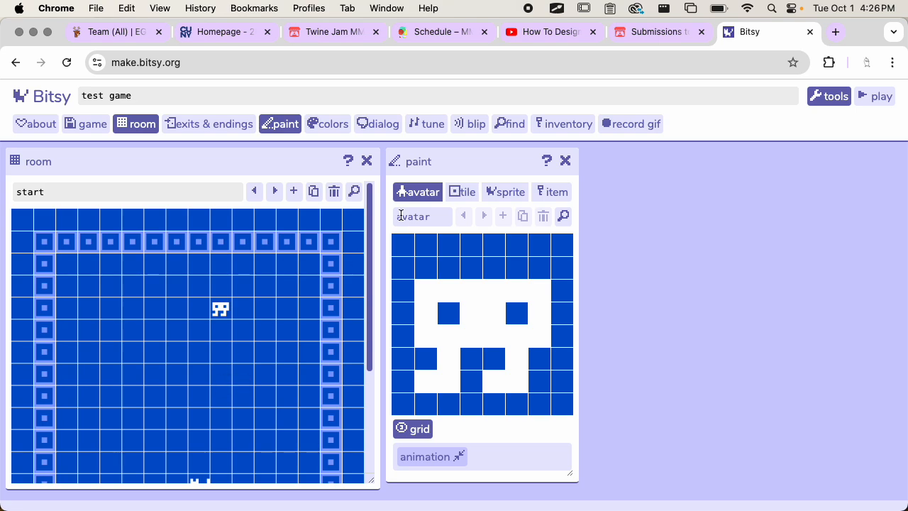
- Open the block tile for editing and make it an impassable wall
left_click(462, 193)
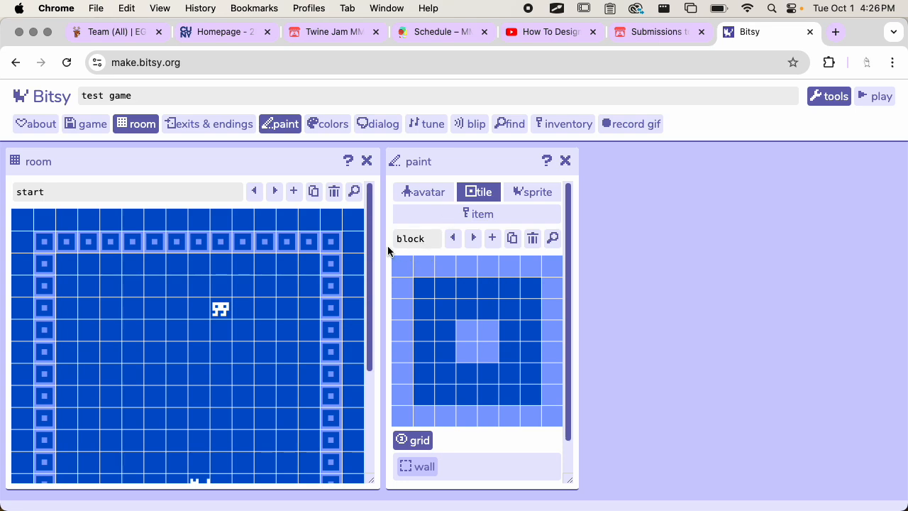
scroll(310, 266, "down", 3)
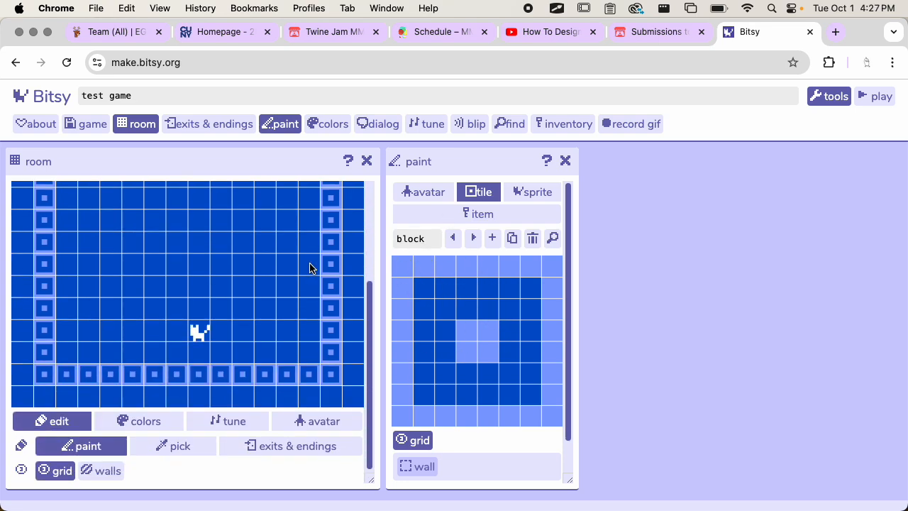
scroll(310, 266, "up", 3)
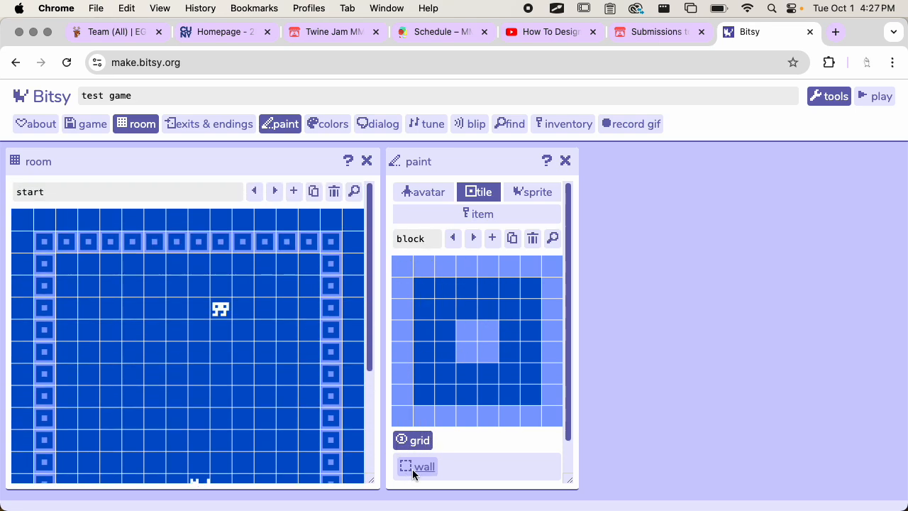
scroll(434, 447, "down", 2)
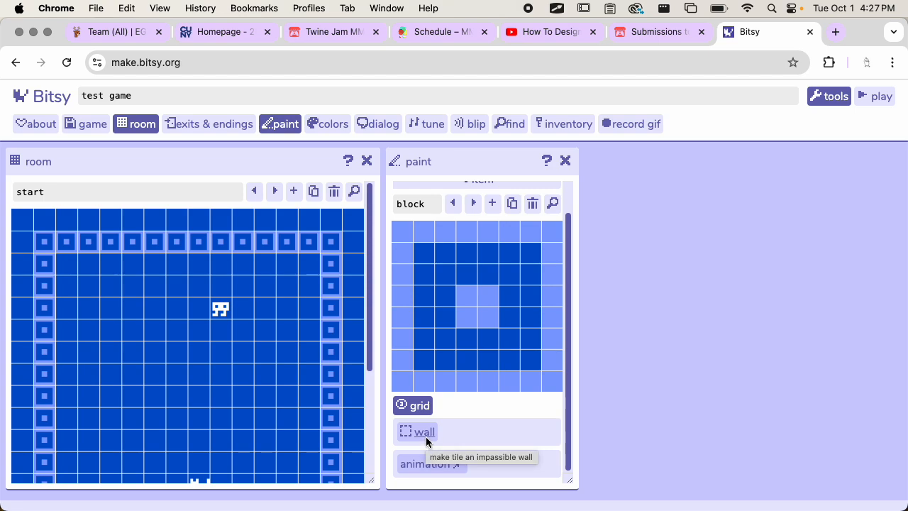
left_click(425, 434)
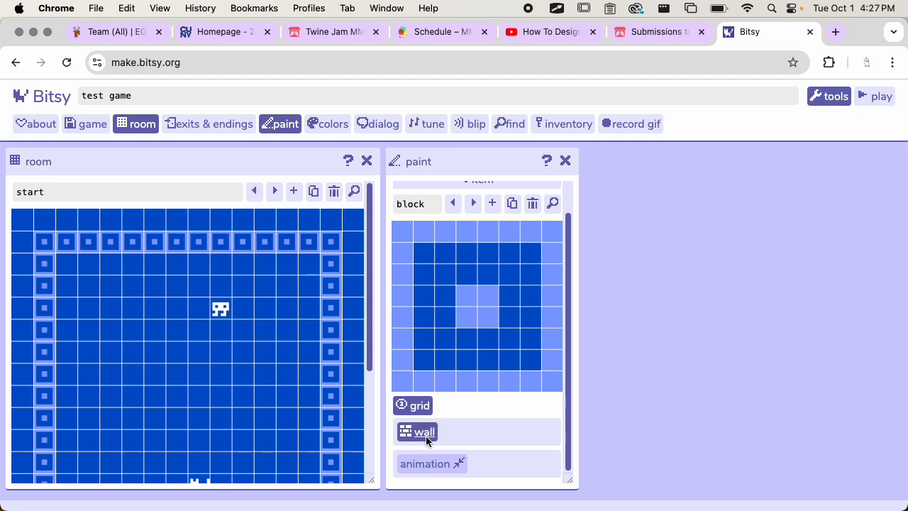
- Play-test the game by walking the avatar against the block border on several sides, then stop and refresh the start room's view
left_click(883, 97)
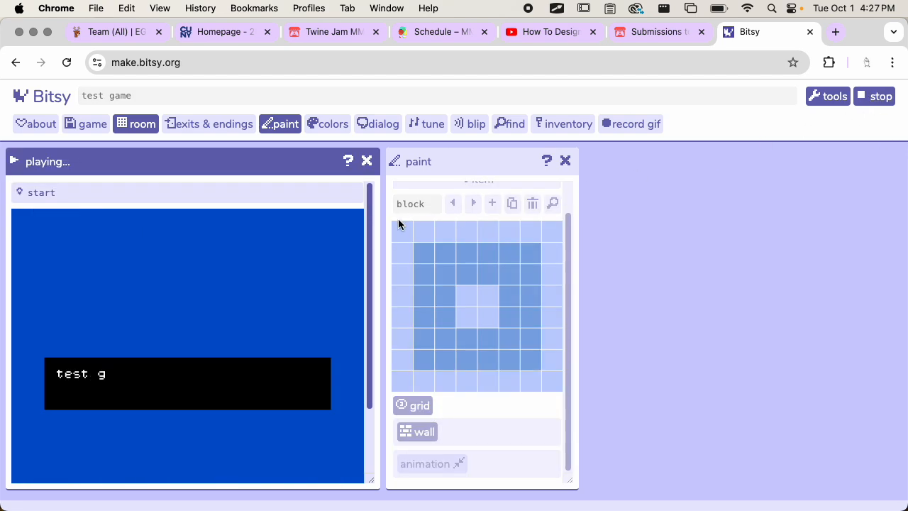
key("Right")
key("Right")
key("Right")
key("Right")
key("Right")
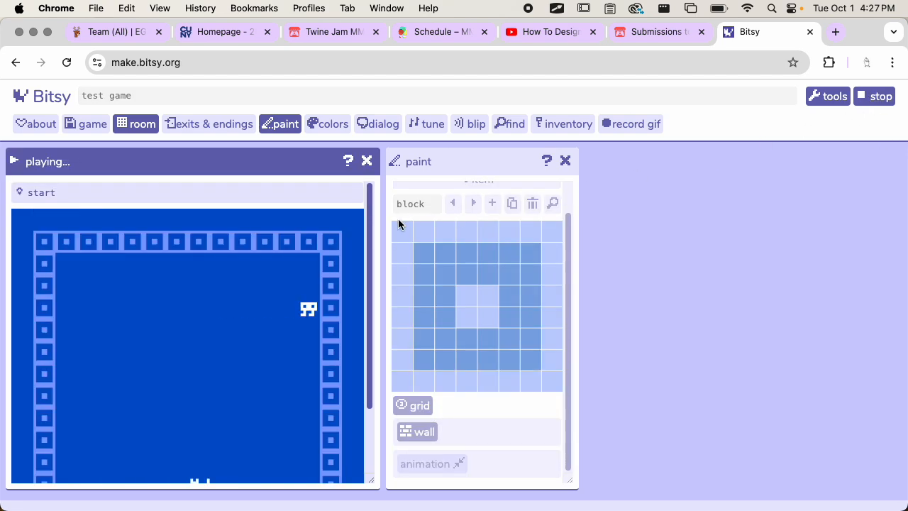
key("Up")
key("Up")
key("Down")
key("Down")
key("Left")
key("Left")
key("Left")
key("Left")
key("Left")
key("Left")
key("Left")
key("Left")
key("Left")
key("Left")
key("Left")
left_click(877, 96)
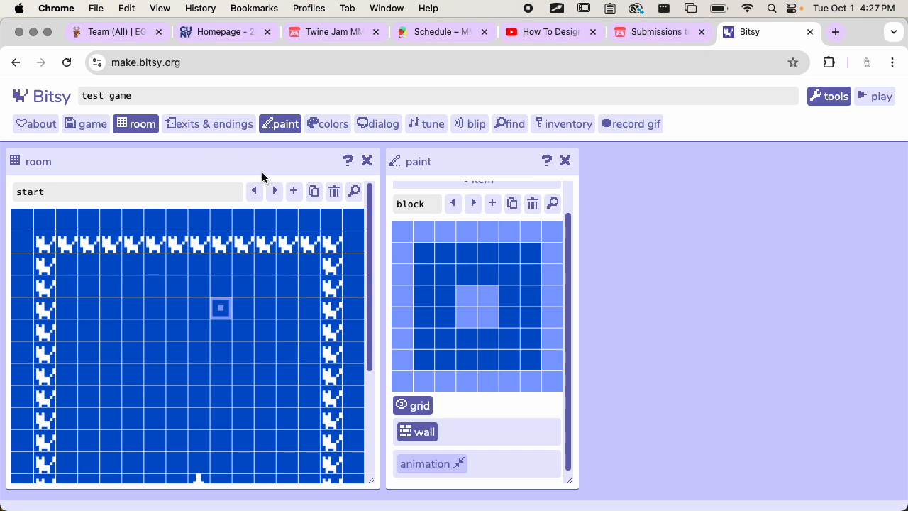
left_click(258, 194)
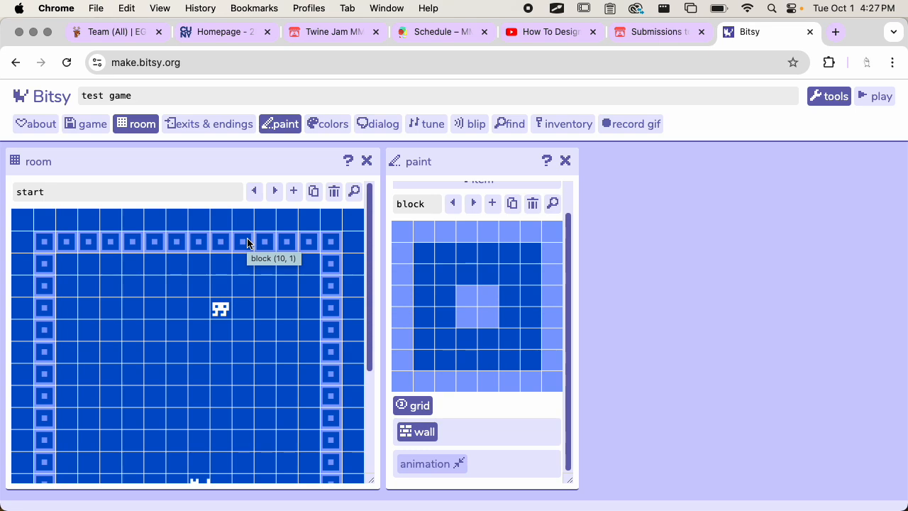
- Erase the block tile's entire drawing, including its outer border and centre square
scroll(269, 290, "down", 3)
scroll(273, 289, "up", 3)
right_click(411, 240)
left_click(402, 286)
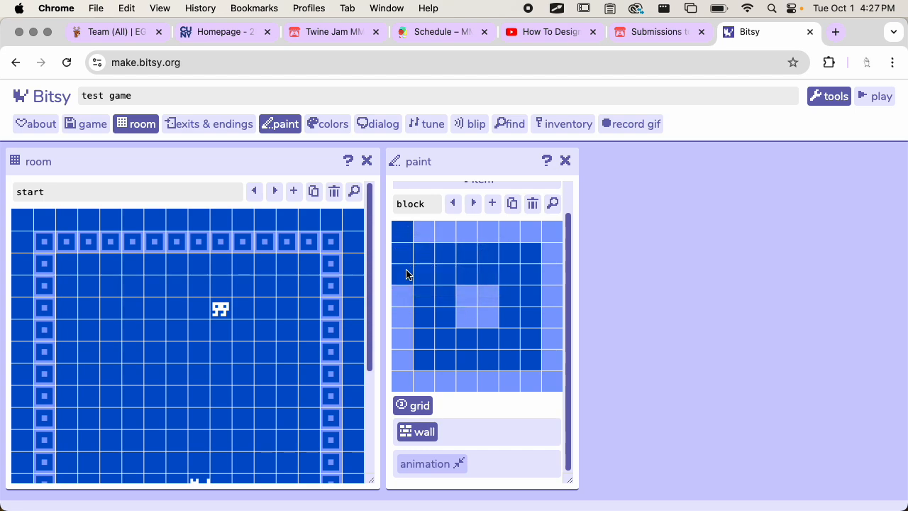
mouse_move(405, 273)
left_mouse_down()
mouse_move(418, 358)
mouse_move(411, 370)
mouse_move(399, 276)
mouse_move(408, 389)
mouse_move(560, 375)
left_mouse_up()
left_click_drag(550, 233, 557, 376)
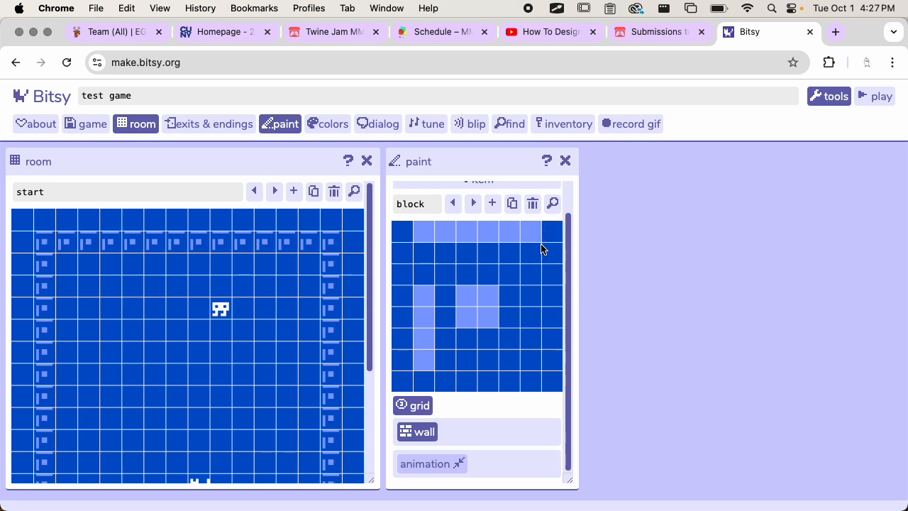
mouse_move(550, 234)
left_mouse_down()
mouse_move(428, 245)
mouse_move(508, 227)
mouse_move(555, 234)
mouse_move(404, 258)
mouse_move(430, 379)
mouse_move(486, 292)
mouse_move(480, 343)
left_mouse_up()
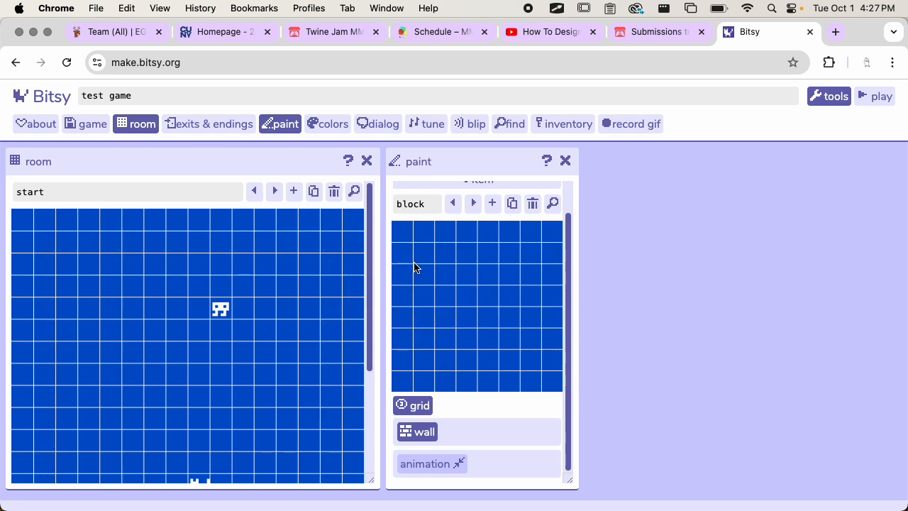
- Draw two bare trees on the block tile: a 5-pixel trunk on the left, a 7-pixel trunk on the right, with side branches
left_click_drag(447, 369, 446, 291)
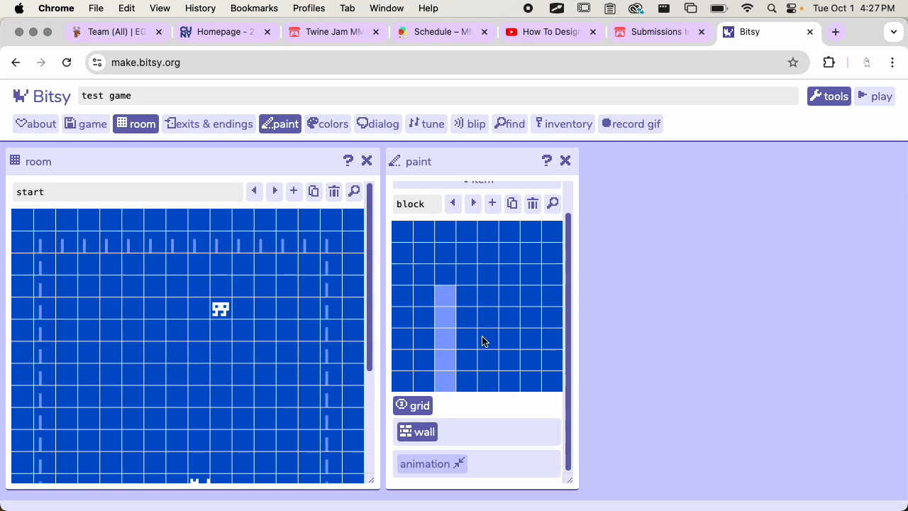
left_click_drag(531, 378, 532, 249)
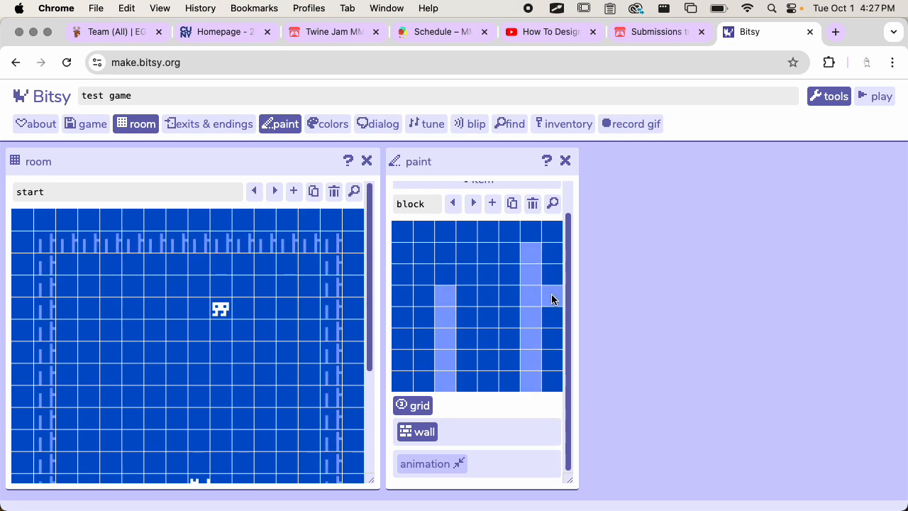
left_click(470, 321)
left_click(426, 338)
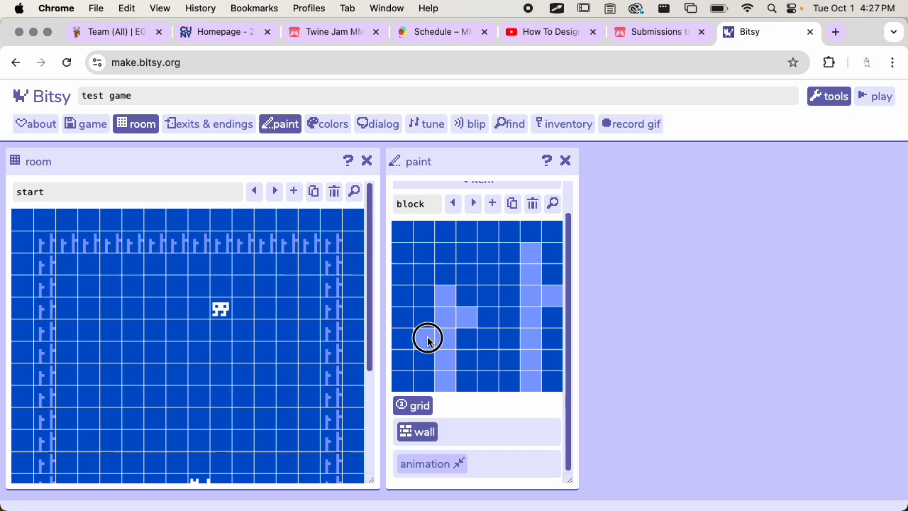
left_click(515, 273)
left_click(552, 232)
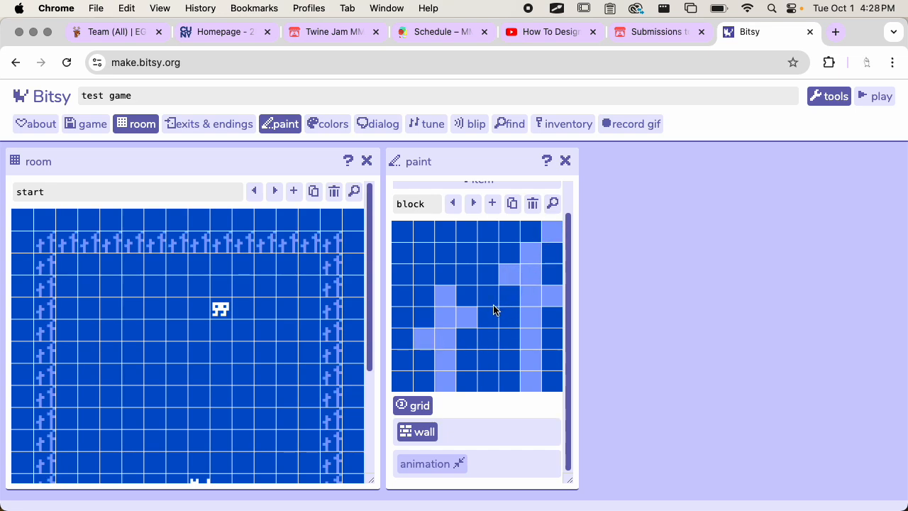
left_click(489, 261)
left_click(423, 276)
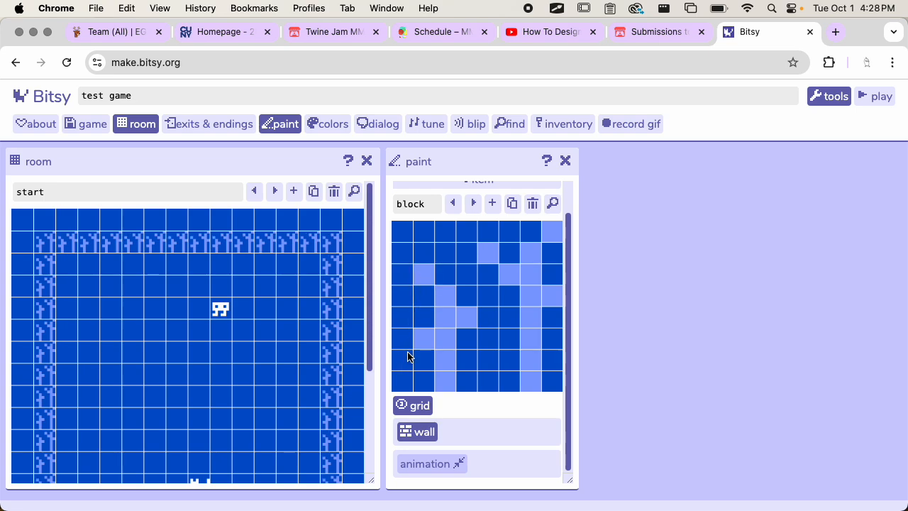
- Rename the block tile as tree and add a new blank tile
double_click(424, 204)
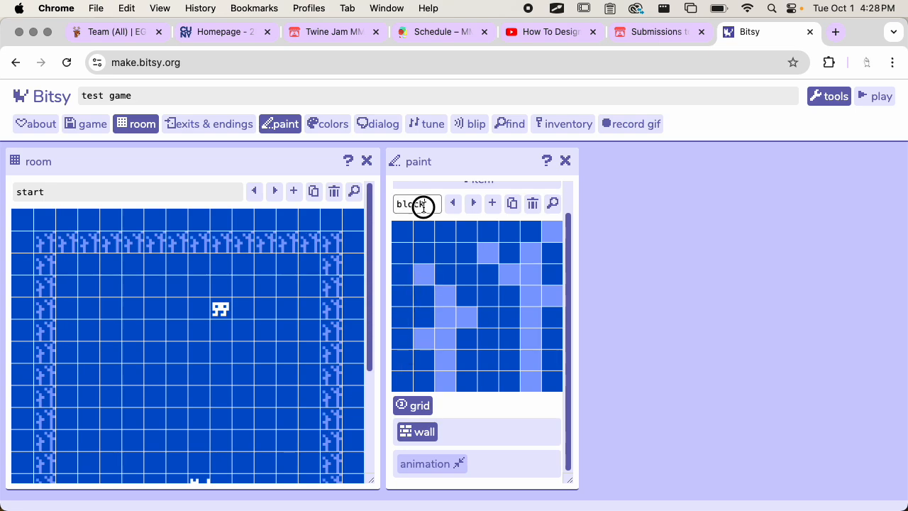
type("tree")
left_click(492, 204)
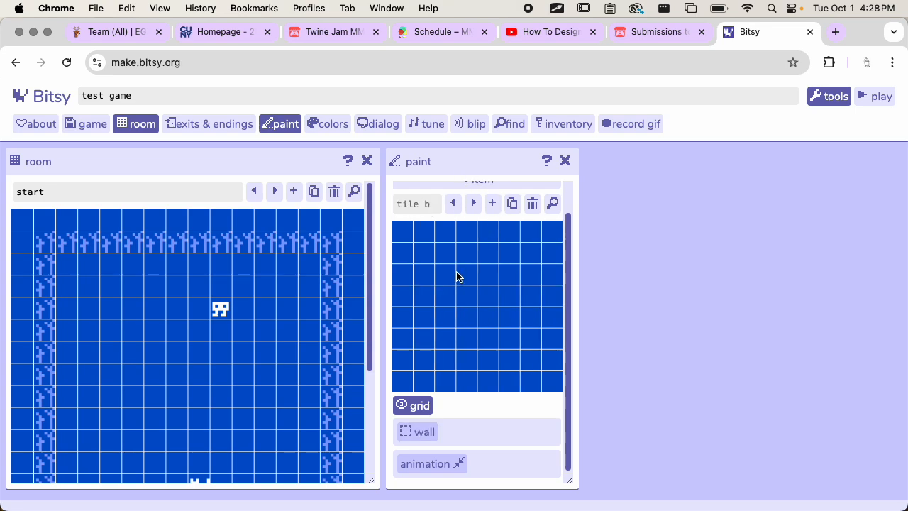
- Draw a second tree design on the new tile: a 5-pixel left trunk and a 4-pixel right trunk, each with branches
left_click_drag(444, 303, 448, 372)
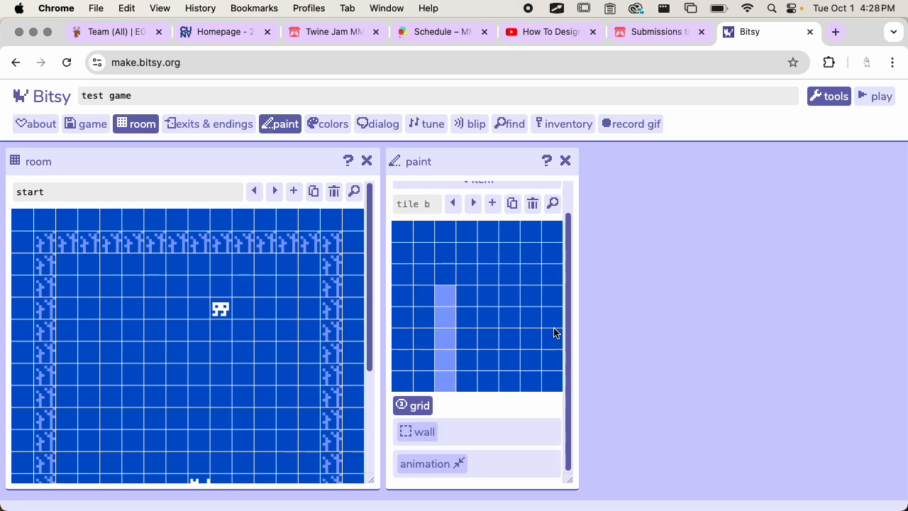
left_click_drag(530, 326, 533, 336)
left_click(552, 295)
left_click(509, 295)
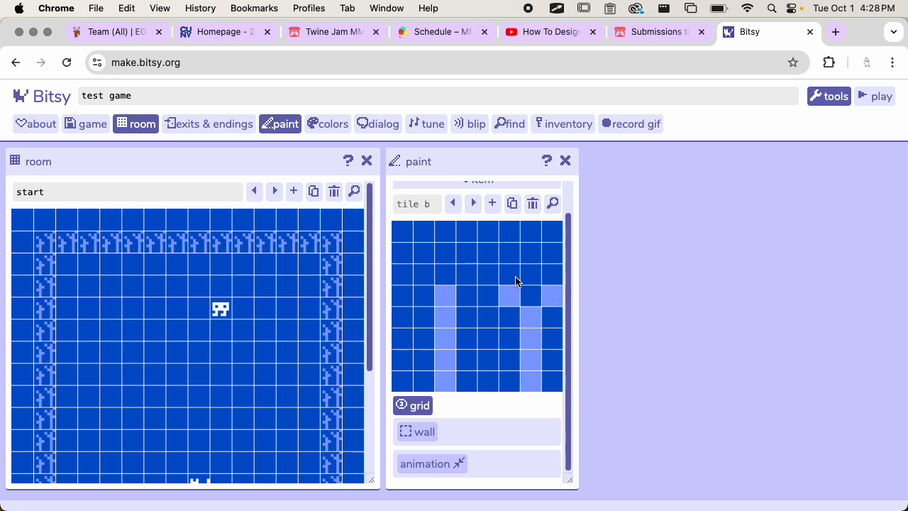
left_click(466, 274)
left_click(488, 254)
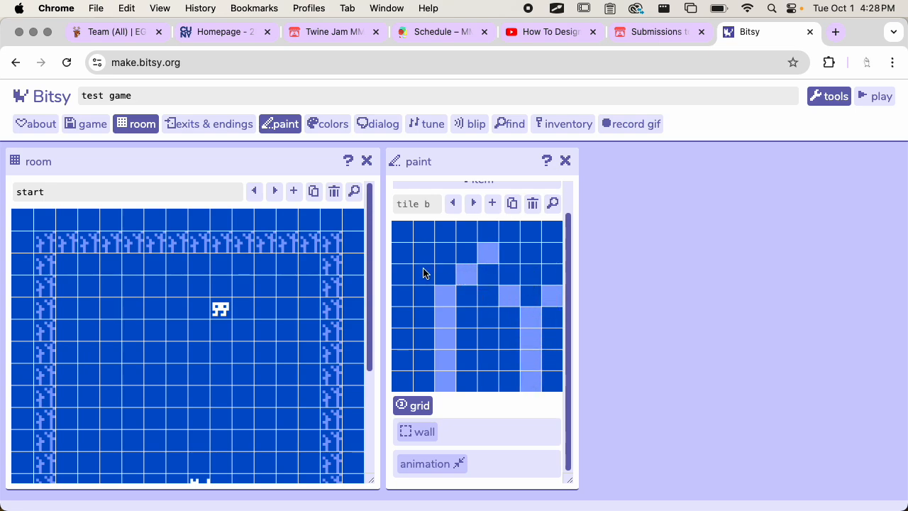
left_click(466, 340)
left_click(509, 362)
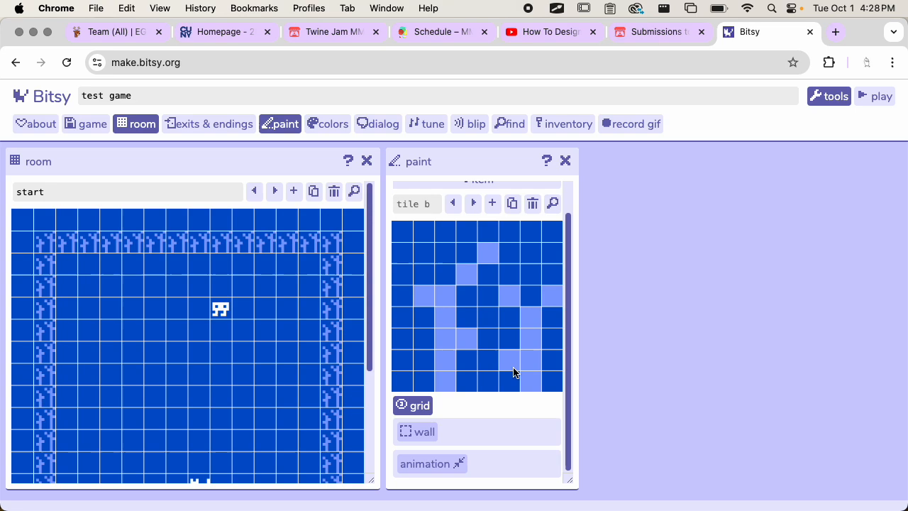
- Place one copy of the new tree tile in the start room, just below the upper tree row near its right end
left_click(274, 275)
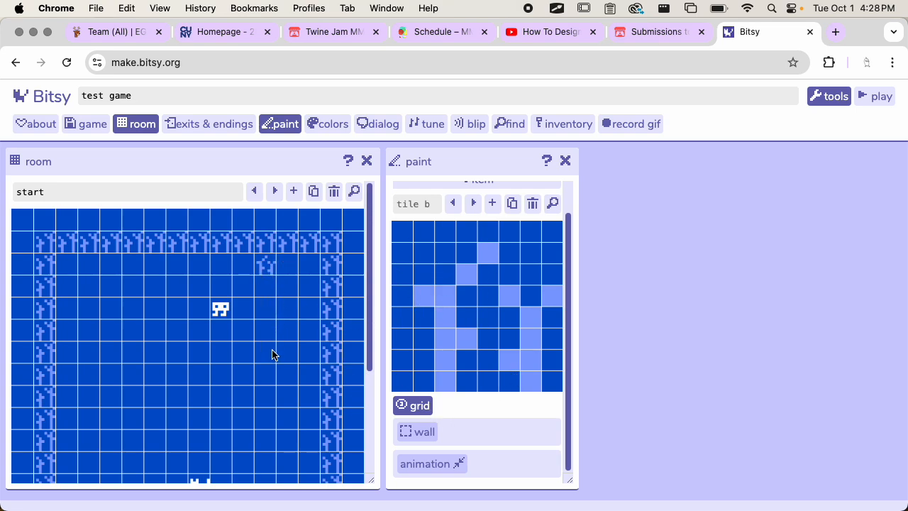
scroll(262, 377, "down", 5)
scroll(262, 377, "up", 2)
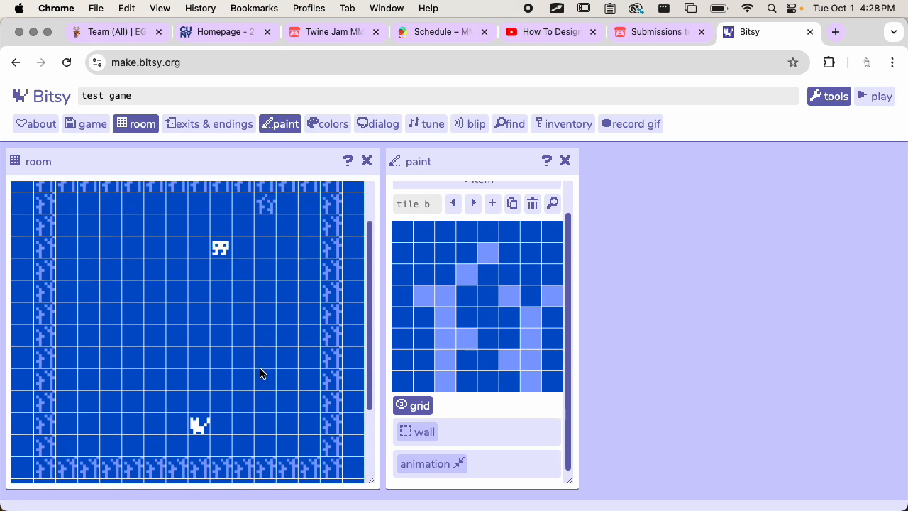
- Erase the border of tree tiles around all four sides of the start room
scroll(260, 373, "up", 3)
mouse_move(56, 263)
left_mouse_down()
mouse_move(249, 260)
mouse_move(317, 244)
mouse_move(235, 242)
mouse_move(70, 275)
mouse_move(53, 266)
mouse_move(54, 376)
left_mouse_up()
scroll(81, 317, "down", 5)
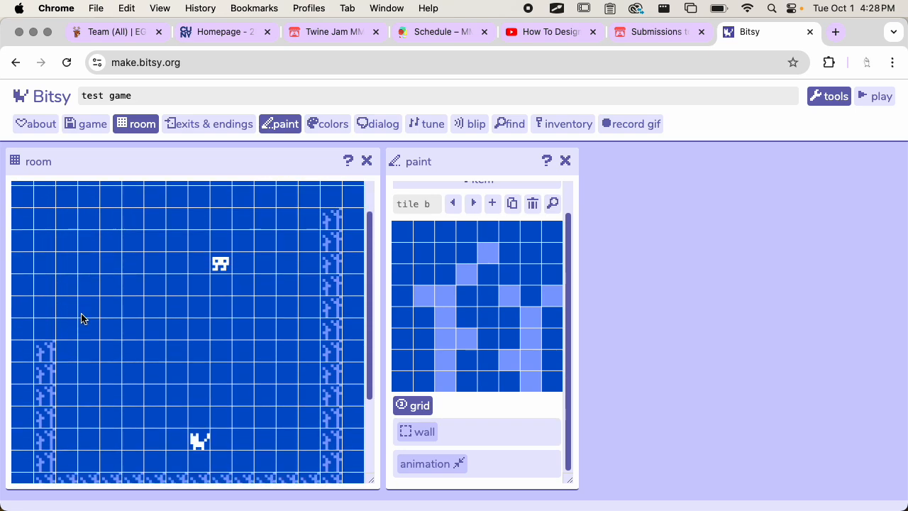
mouse_move(44, 291)
left_mouse_down()
mouse_move(44, 361)
mouse_move(55, 410)
mouse_move(104, 425)
mouse_move(223, 414)
mouse_move(287, 419)
mouse_move(322, 413)
mouse_move(328, 272)
mouse_move(330, 425)
left_mouse_up()
scroll(323, 311, "up", 4)
scroll(322, 311, "up", 1)
- Rename the second tree tile as tree 2 and the first one as tree 1
left_click(454, 204)
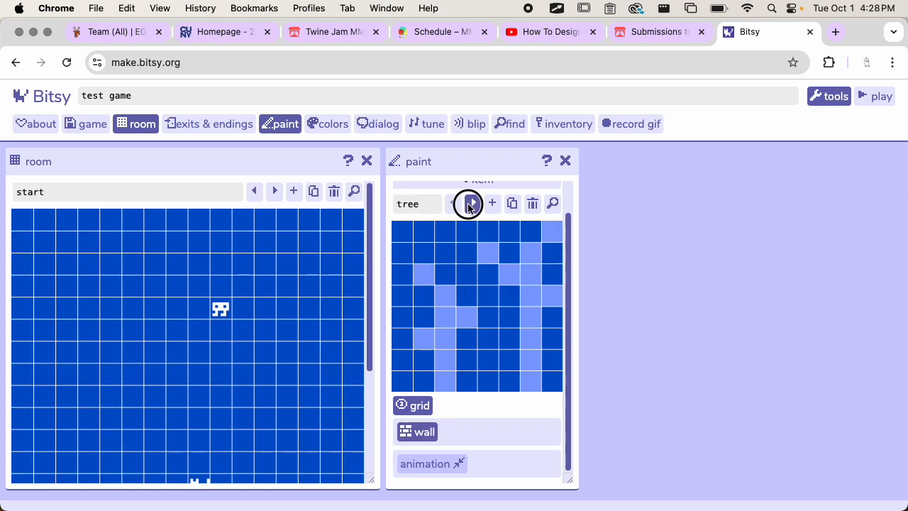
left_click(473, 204)
left_click(433, 204)
type("t")
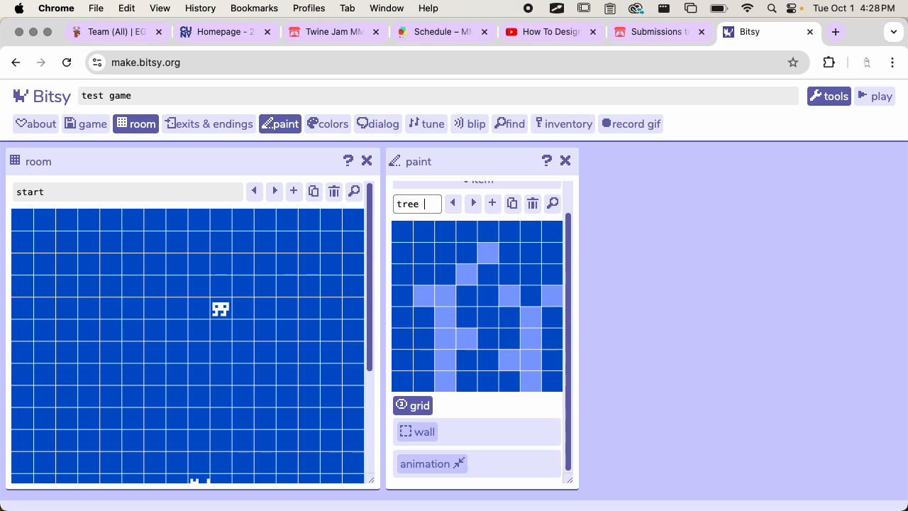
left_click(448, 203)
left_click(429, 206)
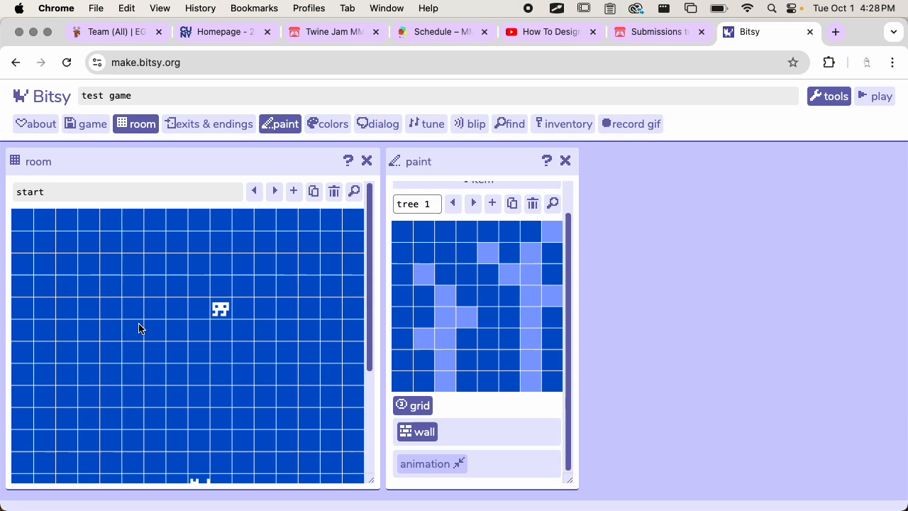
- Outline a winding path around the avatar and cat with tree 1 tiles, leaving a two-cell-wide opening at the room's lower edge
mouse_move(134, 330)
left_mouse_down()
mouse_move(210, 258)
mouse_move(295, 307)
mouse_move(213, 396)
left_mouse_up()
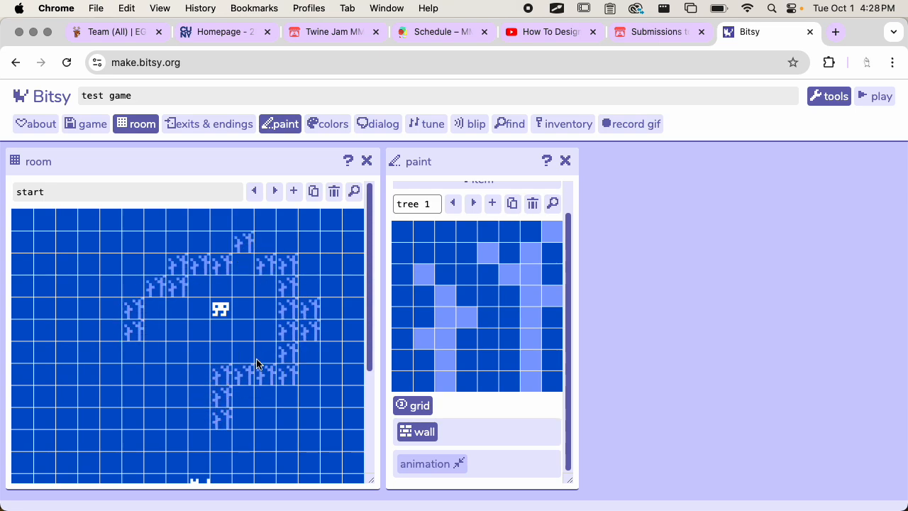
scroll(249, 301, "down", 5)
left_click_drag(228, 283, 287, 397)
mouse_move(226, 375)
left_mouse_down()
mouse_move(106, 334)
mouse_move(89, 262)
left_mouse_up()
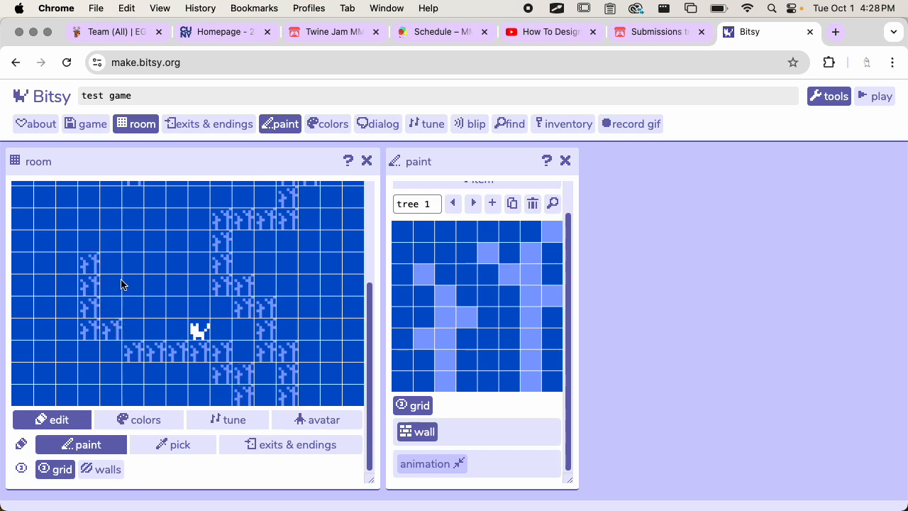
left_click(242, 394)
left_click(227, 392)
- Line a one-cell-high side corridor from the path to the room's left edge with two rows of tree 1 tiles
scroll(146, 279, "up", 3)
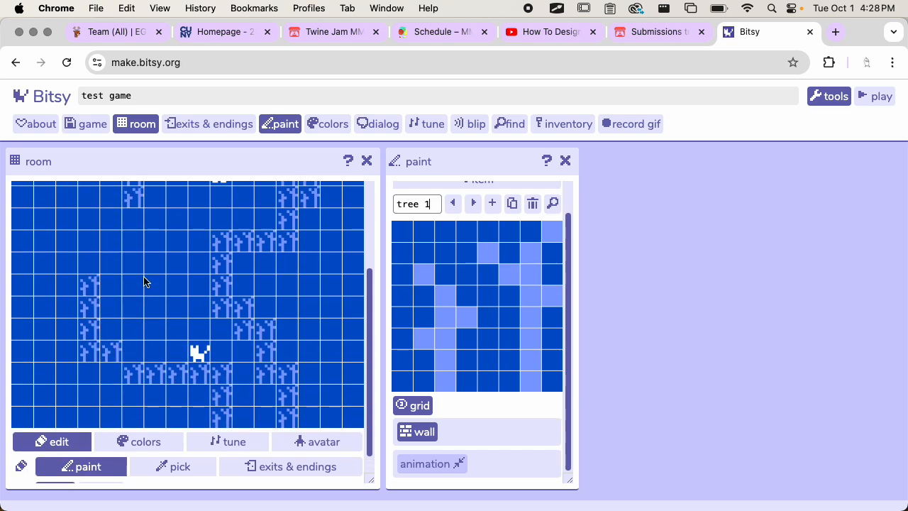
left_click_drag(87, 317, 8, 315)
left_click_drag(140, 270, 7, 269)
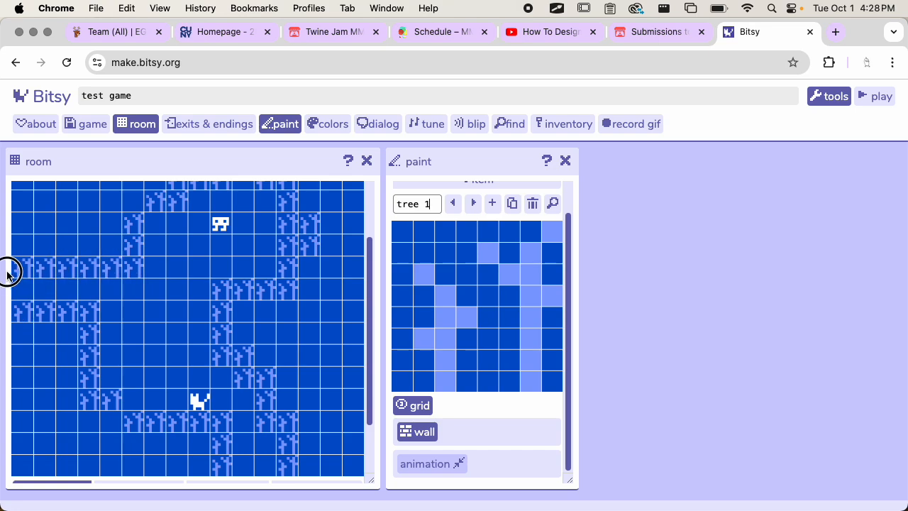
scroll(253, 300, "up", 4)
- Scatter clusters of tree 2 tiles in the areas outside the path throughout the start room
left_click(458, 206)
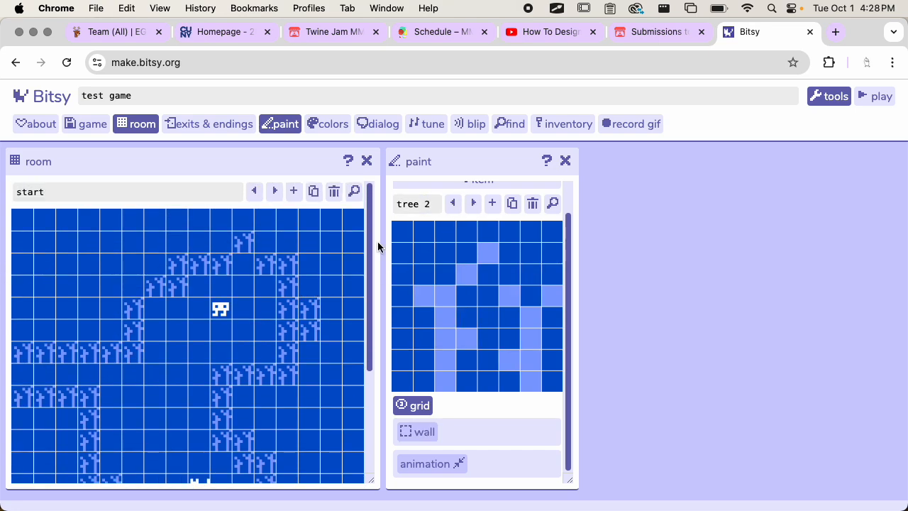
mouse_move(101, 331)
left_mouse_down()
mouse_move(28, 298)
mouse_move(57, 316)
left_mouse_up()
left_click_drag(110, 243, 85, 227)
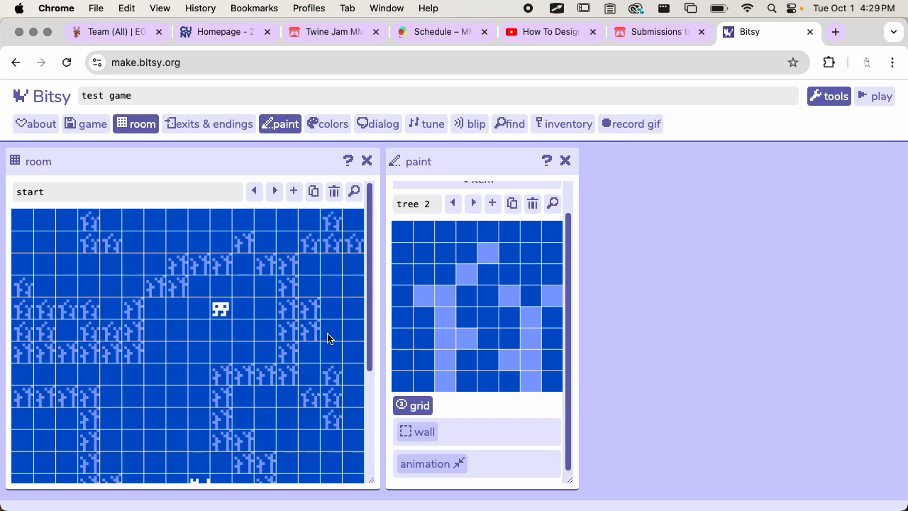
scroll(329, 341, "down", 5)
mouse_move(330, 357)
left_mouse_down()
mouse_move(42, 365)
mouse_move(22, 379)
mouse_move(53, 291)
mouse_move(85, 334)
left_mouse_up()
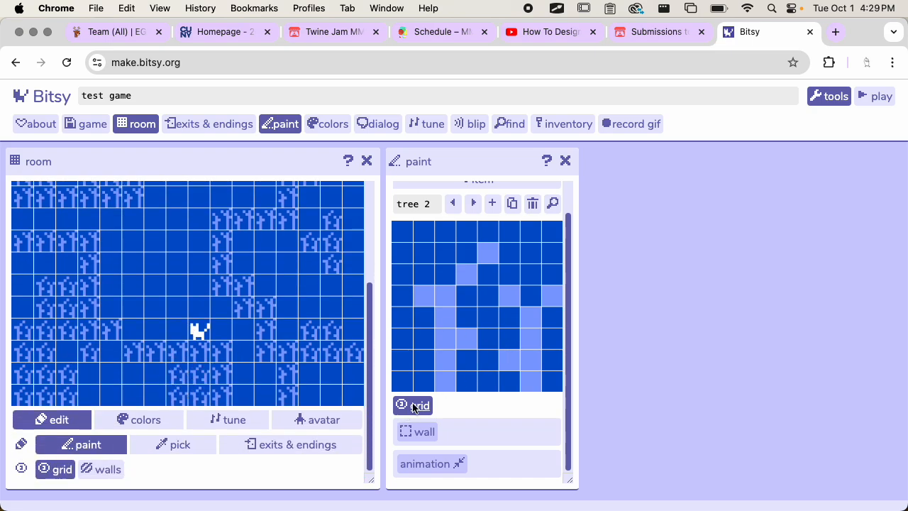
- Check the wall setting of tree 1 and make the tree 2 tile a wall as well
scroll(427, 255, "up", 1)
scroll(426, 255, "up", 1)
left_click(453, 238)
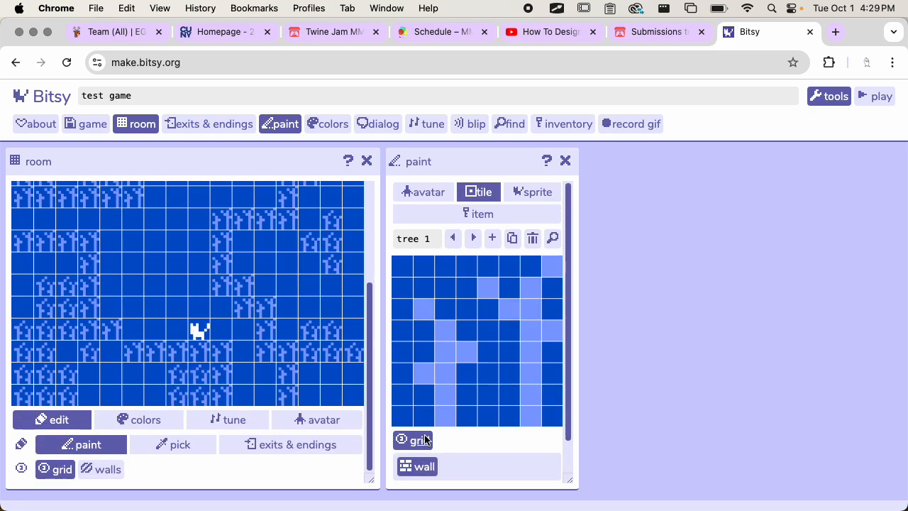
scroll(487, 266, "down", 2)
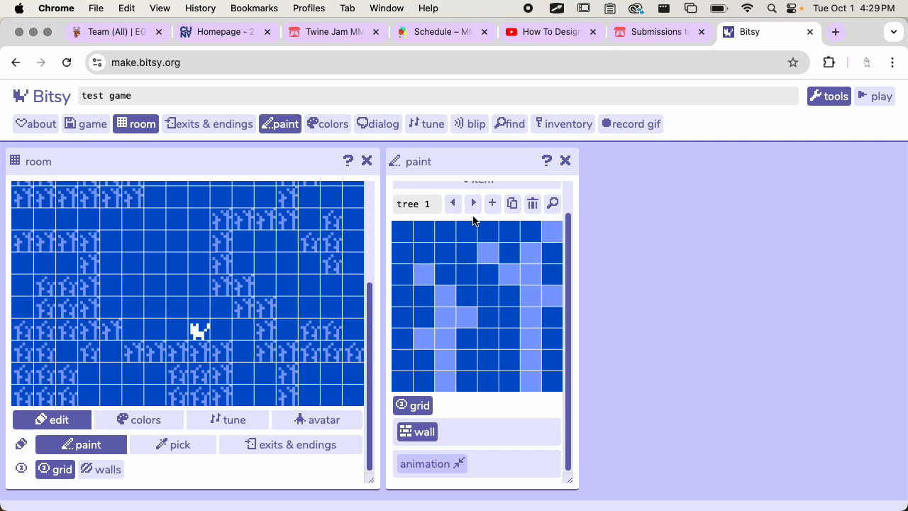
left_click(473, 204)
scroll(239, 339, "up", 3)
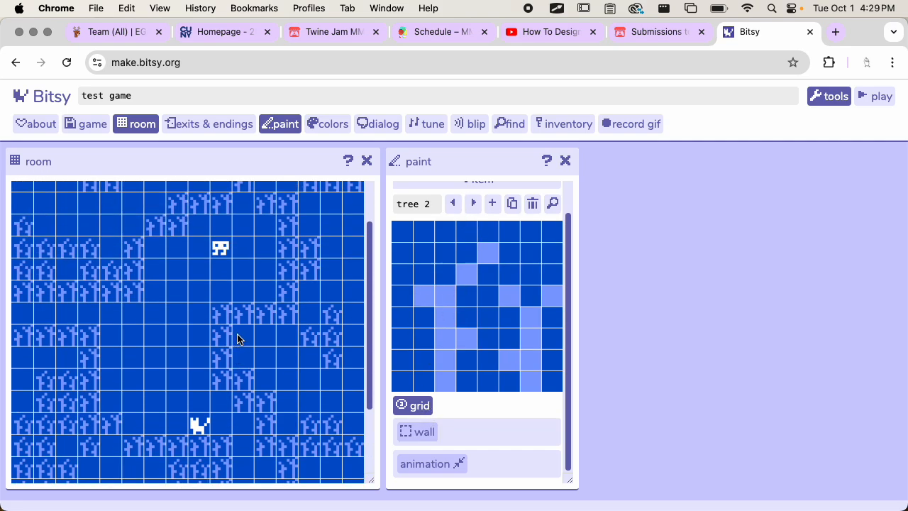
scroll(289, 324, "down", 2)
scroll(361, 375, "down", 1)
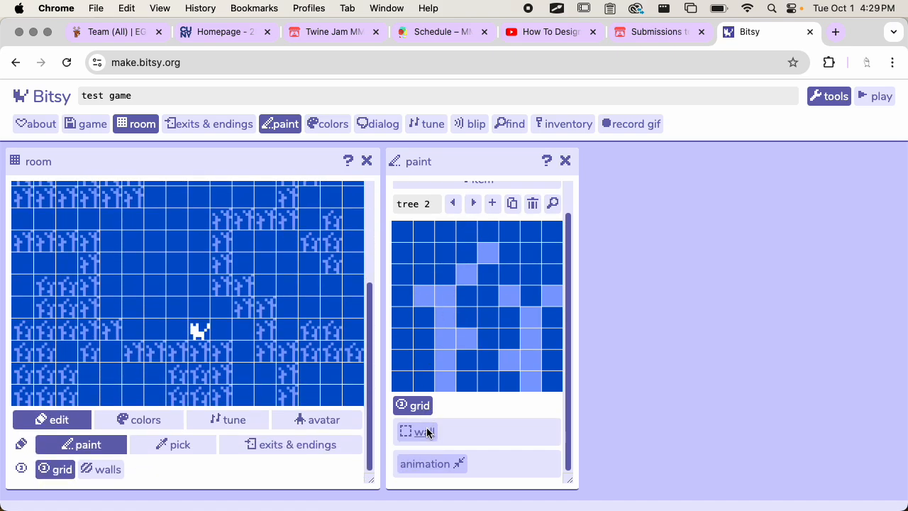
scroll(259, 348, "up", 2)
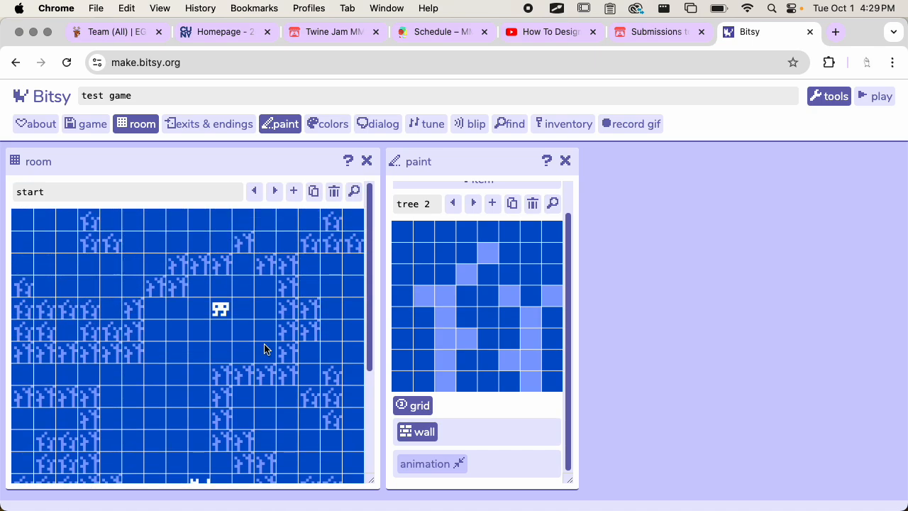
- Add a new blank tile and name it dirt
scroll(462, 239, "up", 2)
left_click(453, 239)
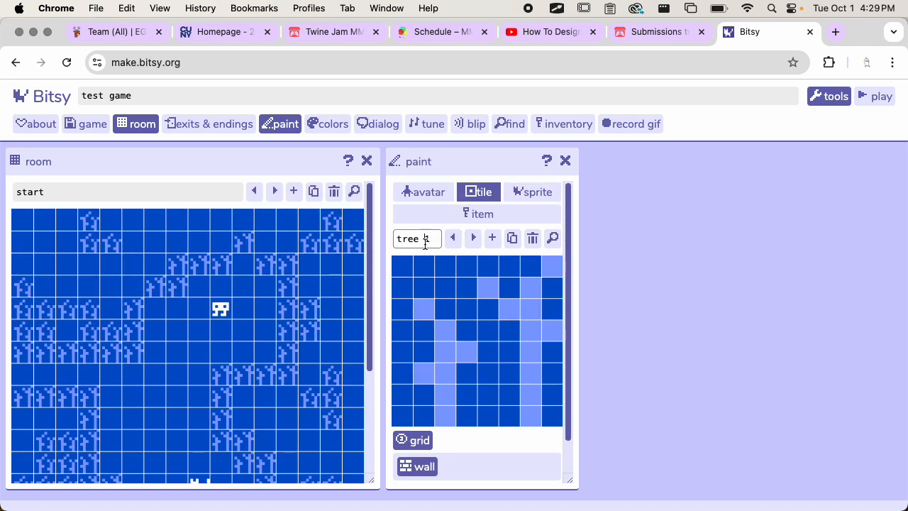
left_click(493, 238)
left_click(425, 239)
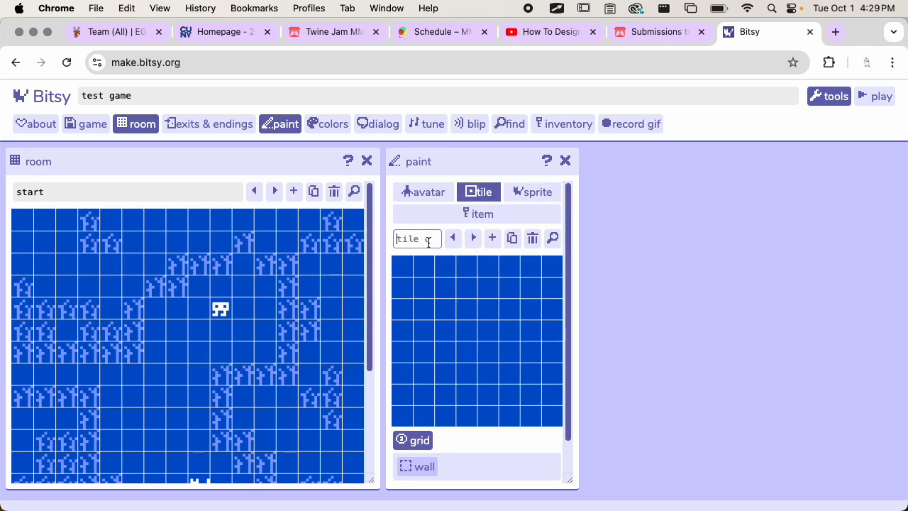
type("dirt")
- Draw seven scattered single-pixel specks on the dirt tile
left_click(424, 288)
left_click(532, 311)
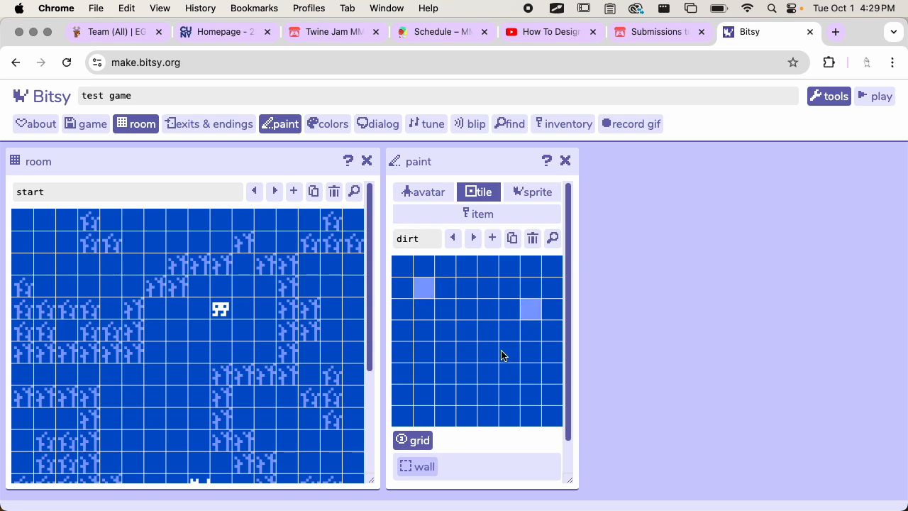
left_click(503, 354)
left_click(445, 374)
left_click(461, 396)
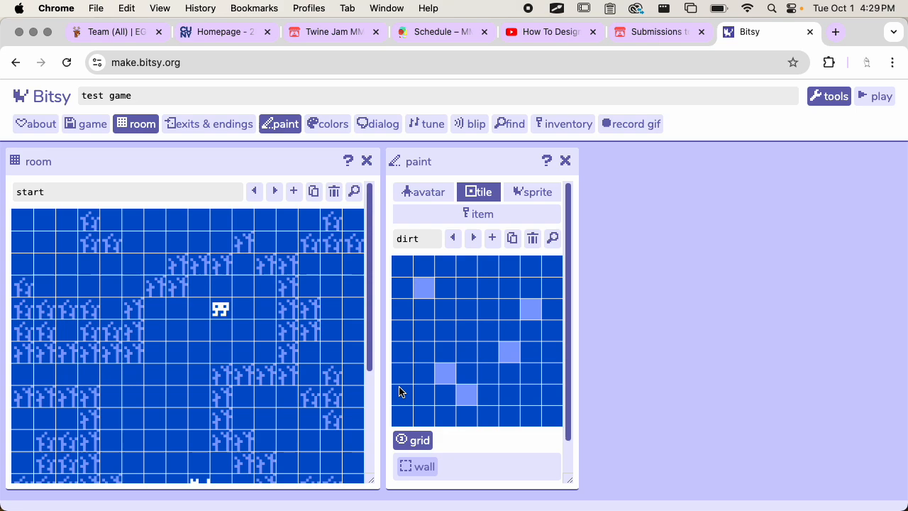
left_click(496, 289)
left_click(537, 419)
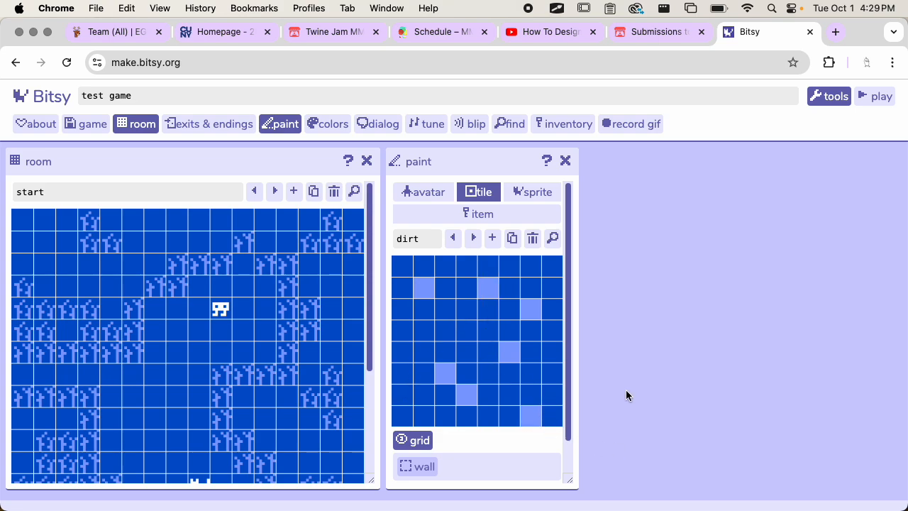
- Fill empty cells outside the path with dirt tiles along the room's upper rows, left side and lower corners
scroll(254, 313, "down", 3)
scroll(213, 312, "up", 3)
mouse_move(106, 309)
left_mouse_down()
mouse_move(48, 279)
mouse_move(34, 245)
mouse_move(42, 223)
mouse_move(38, 229)
mouse_move(60, 245)
mouse_move(62, 223)
mouse_move(71, 257)
mouse_move(127, 262)
mouse_move(150, 274)
mouse_move(142, 279)
mouse_move(121, 224)
mouse_move(154, 235)
mouse_move(205, 230)
mouse_move(159, 234)
left_mouse_up()
scroll(159, 354, "down", 3)
mouse_move(66, 320)
left_mouse_down()
mouse_move(26, 316)
mouse_move(28, 355)
left_mouse_up()
mouse_move(108, 440)
left_mouse_down()
mouse_move(99, 446)
mouse_move(126, 430)
mouse_move(140, 445)
mouse_move(116, 409)
mouse_move(71, 413)
mouse_move(98, 431)
left_mouse_up()
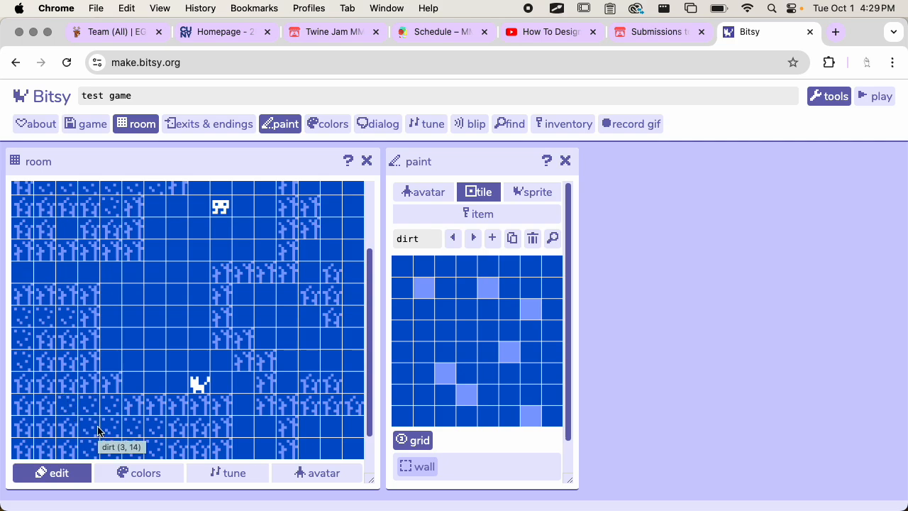
left_click_drag(308, 433, 337, 432)
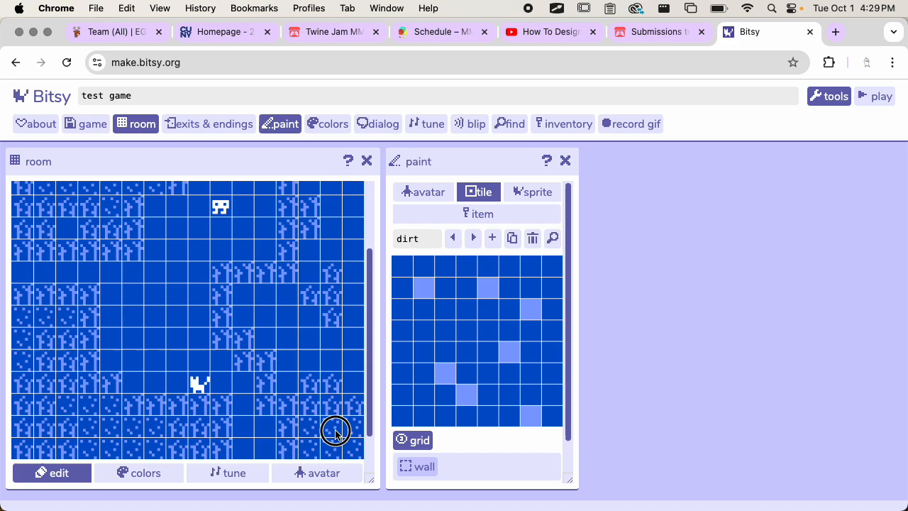
scroll(313, 305, "up", 3)
mouse_move(274, 246)
left_mouse_down()
mouse_move(302, 224)
mouse_move(231, 223)
mouse_move(229, 249)
left_mouse_up()
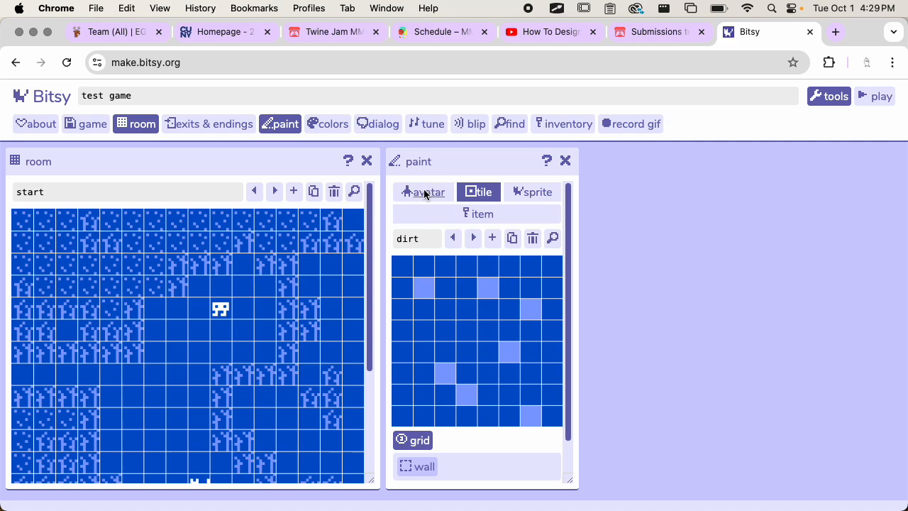
- Replace the dirt tile in the gap of the path's upper-left wall with a tree 2 tile
scroll(298, 284, "down", 3)
scroll(270, 239, "up", 2)
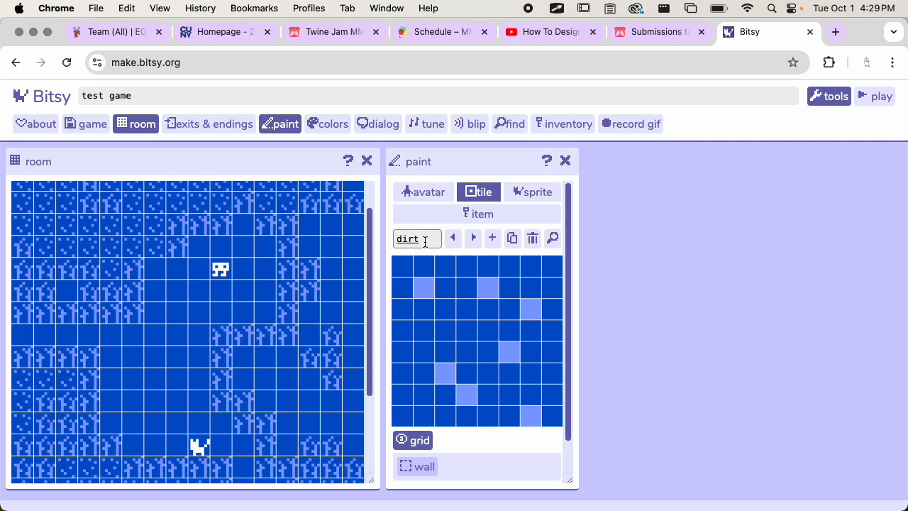
left_click(453, 238)
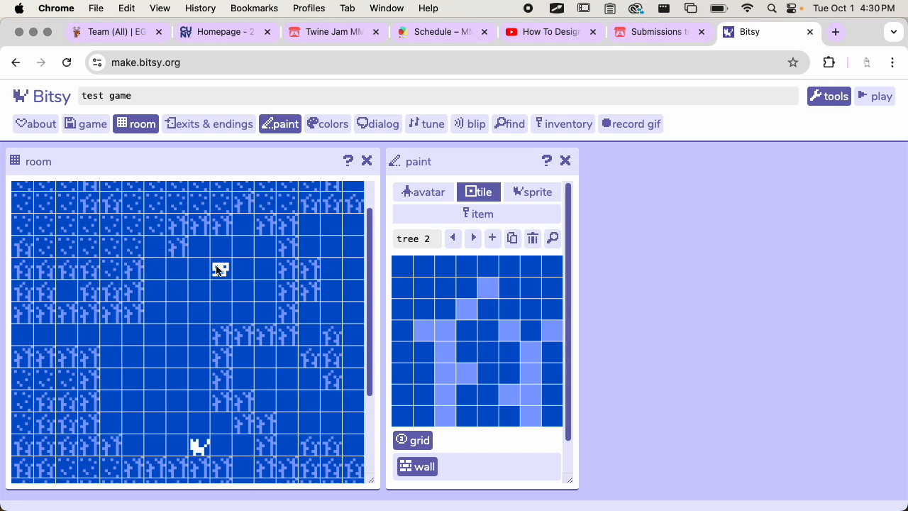
left_click(156, 252)
- Play-test the game, walking the avatar down the tree-lined path toward the lower opening and back to talk to the cat
left_click(875, 97)
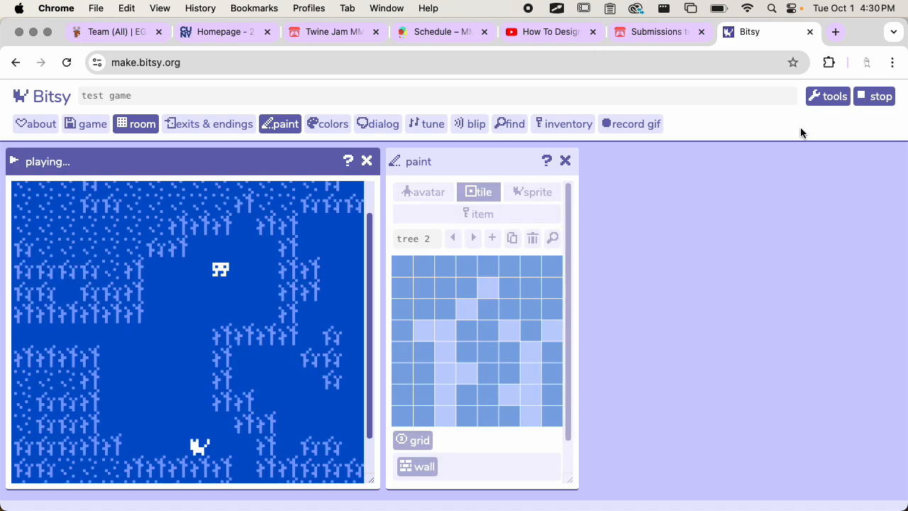
key("Right")
key("Up")
key("Right")
key("Left")
key("Up")
key("Down")
key("Down")
key("Down")
key("Left")
key("Left")
key("Down")
key("Down")
key("Down")
key("Down")
key("Down")
key("Right")
key("Down")
key("Right")
key("Down")
key("Down")
key("Up")
key("Up")
key("Left")
key("Left")
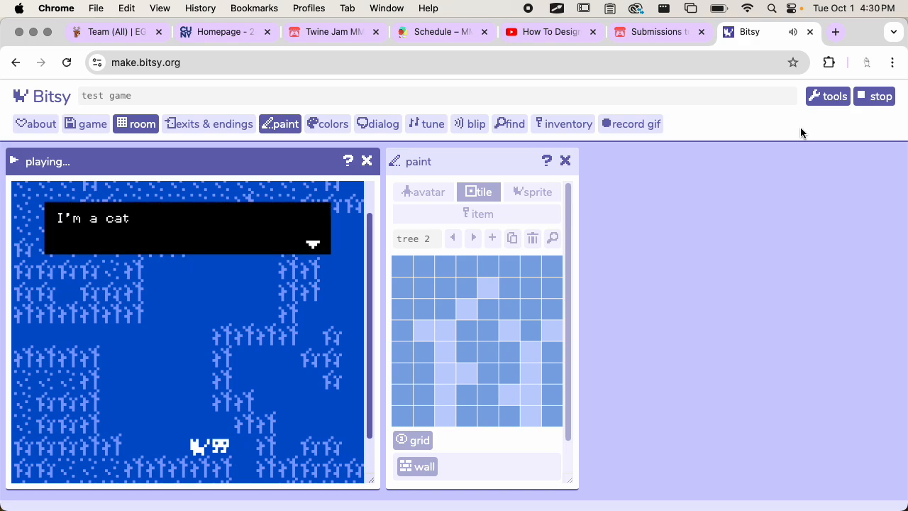
- Leave the cat's dialog and walk the avatar through the side corridor to the room's left edge
key("Up")
key("Up")
key("Left")
key("Left")
key("Left")
key("Left")
key("Up")
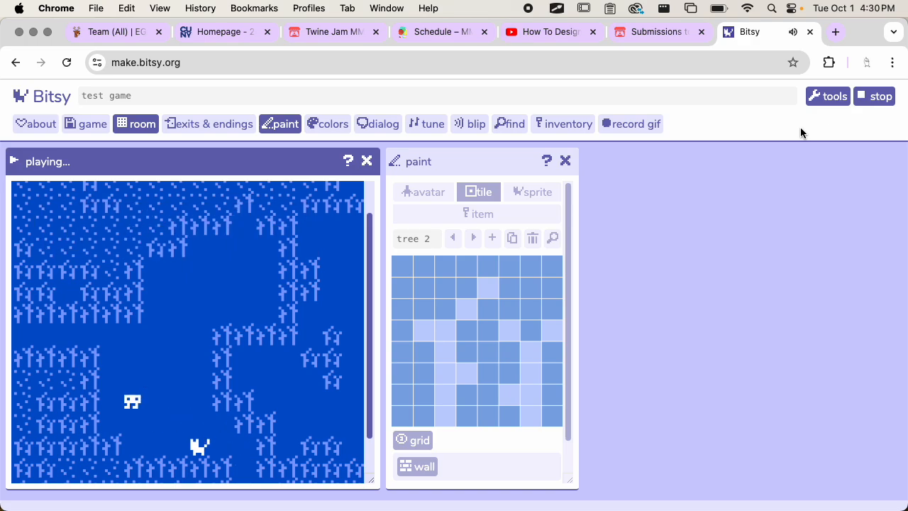
key("Up")
key("Up")
key("Up")
key("Left")
key("Left")
key("Left")
key("Left")
key("Left")
key("Right")
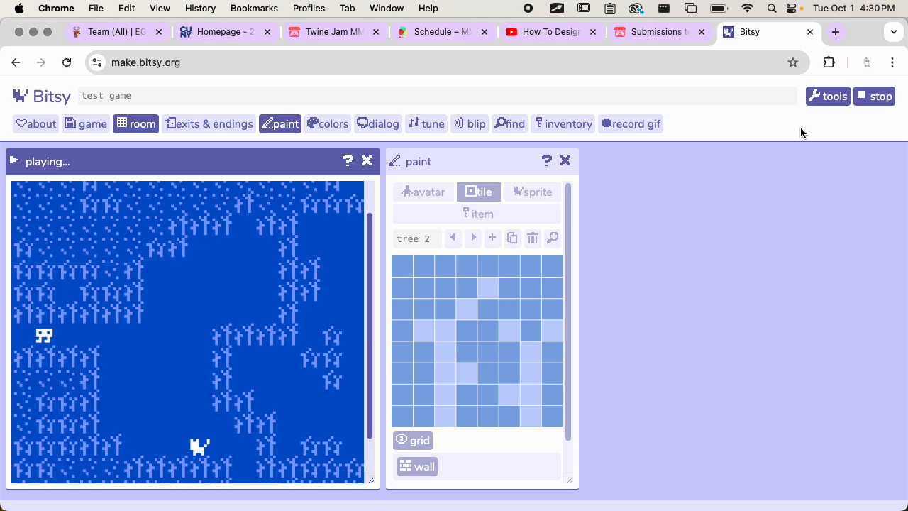
- Walk the avatar back from the corridor to the main path and stop the play-test
key("Right")
key("Right")
key("Right")
key("Right")
key("Right")
key("Right")
key("Up")
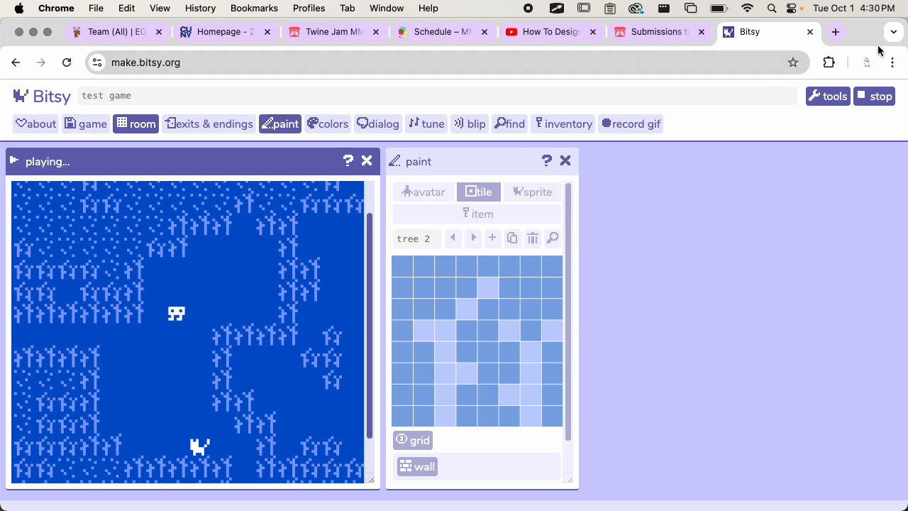
left_click(871, 100)
- Select the cat sprite, move it beside the avatar and return it to its original cell near the path's lower end
left_click(534, 196)
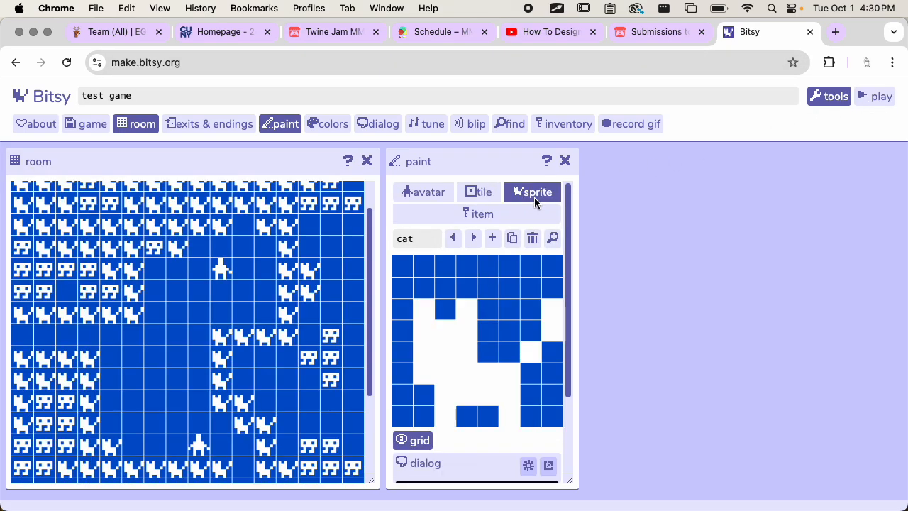
left_click(264, 266)
scroll(275, 245, "up", 2)
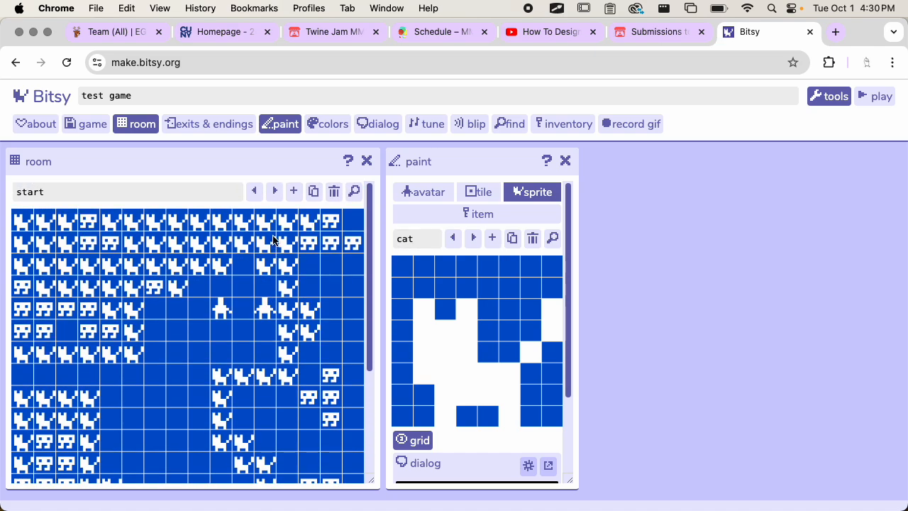
left_click(274, 191)
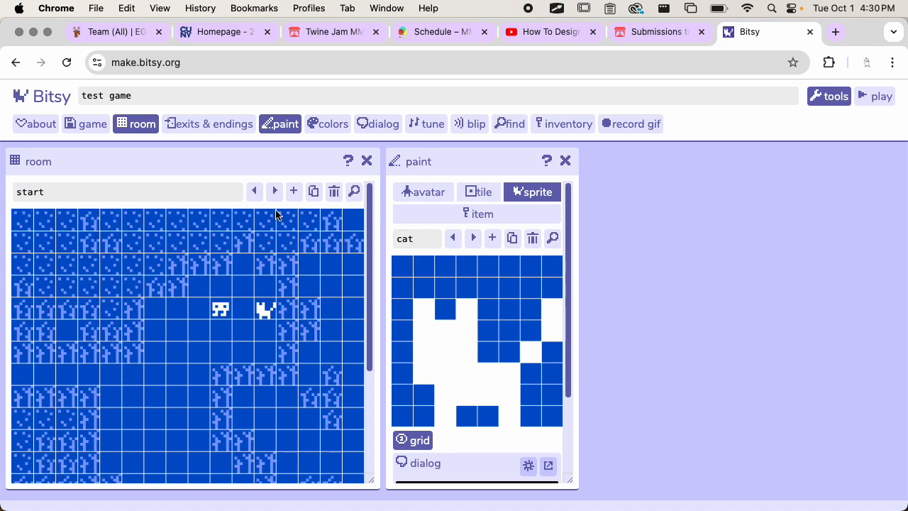
scroll(170, 401, "down", 5)
left_click(200, 332)
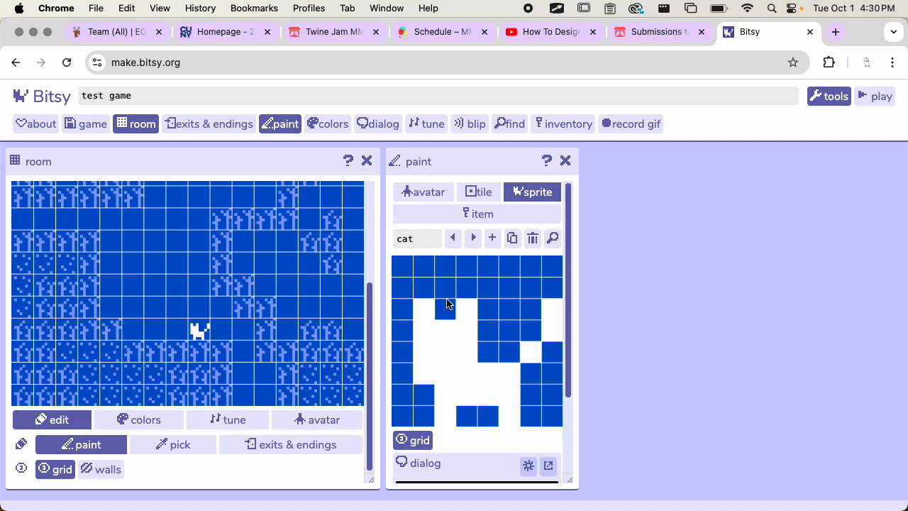
- Animate the cat sprite with a second frame in which its tail is redrawn straight up, one pixel column closer to its body
scroll(455, 340, "down", 3)
left_click(442, 432)
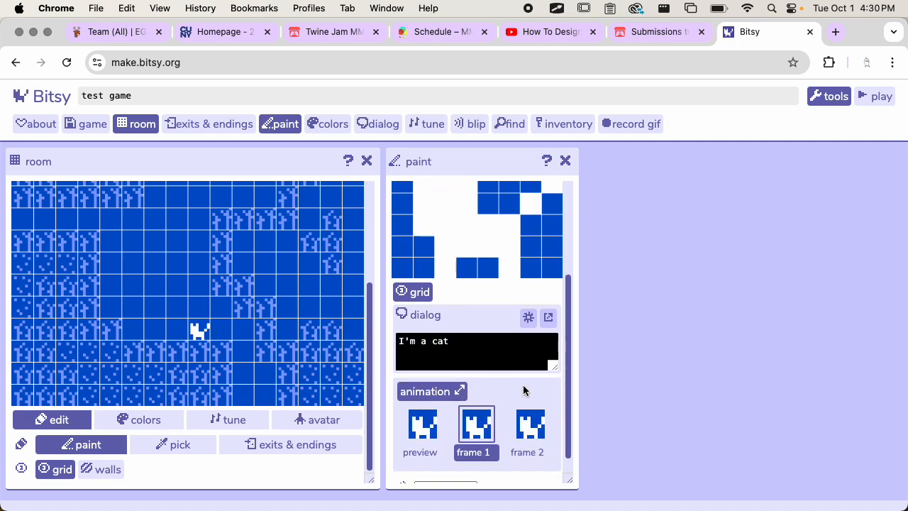
scroll(523, 389, "down", 1)
left_click(526, 411)
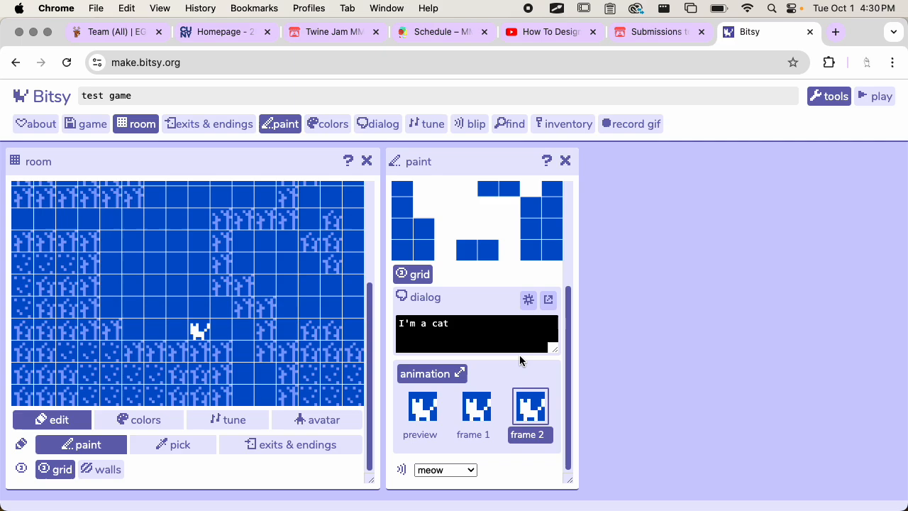
scroll(520, 355, "up", 5)
left_click_drag(550, 332, 552, 305)
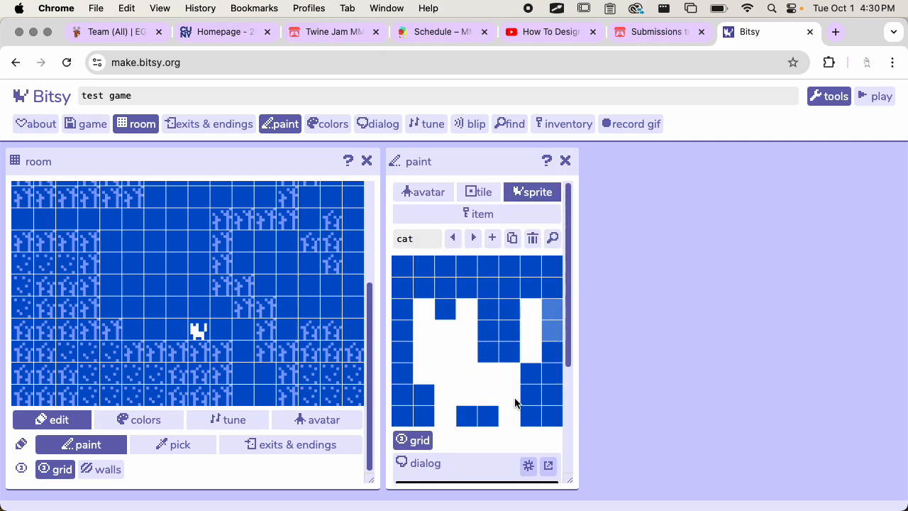
- Replace the cat's dialog text with "Hello! My name is Jerry!"
scroll(536, 375, "down", 3)
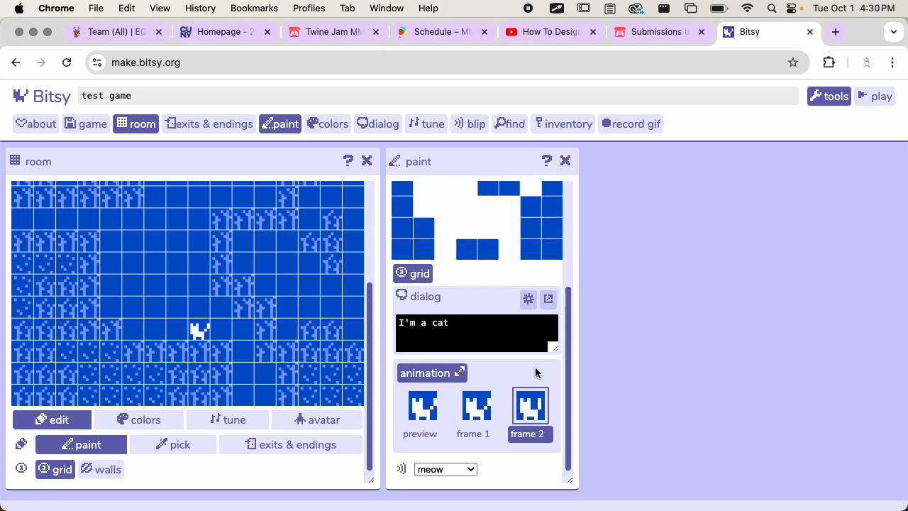
triple_click(435, 324)
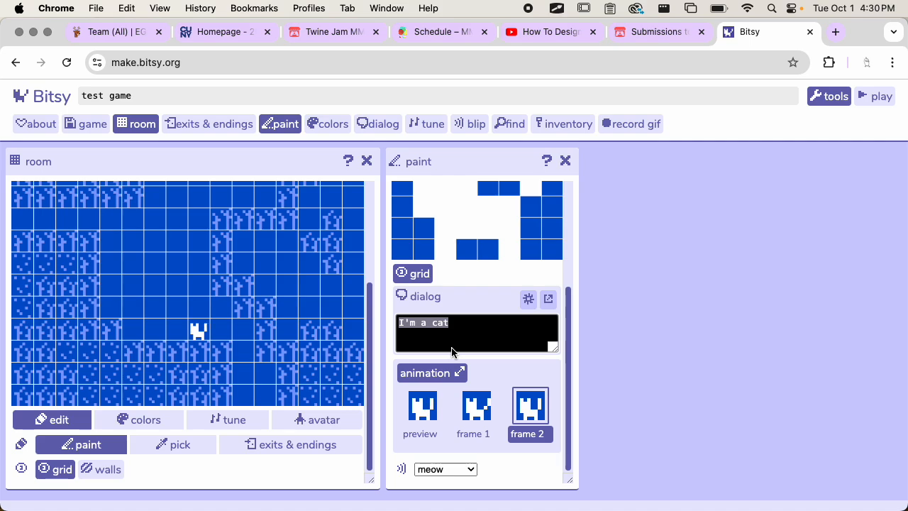
type("Hello!")
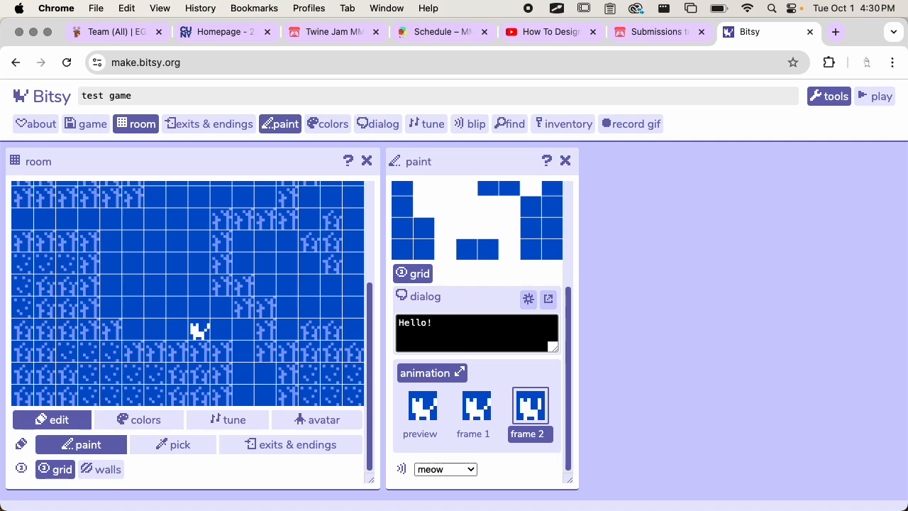
type(" My name is Jerry!")
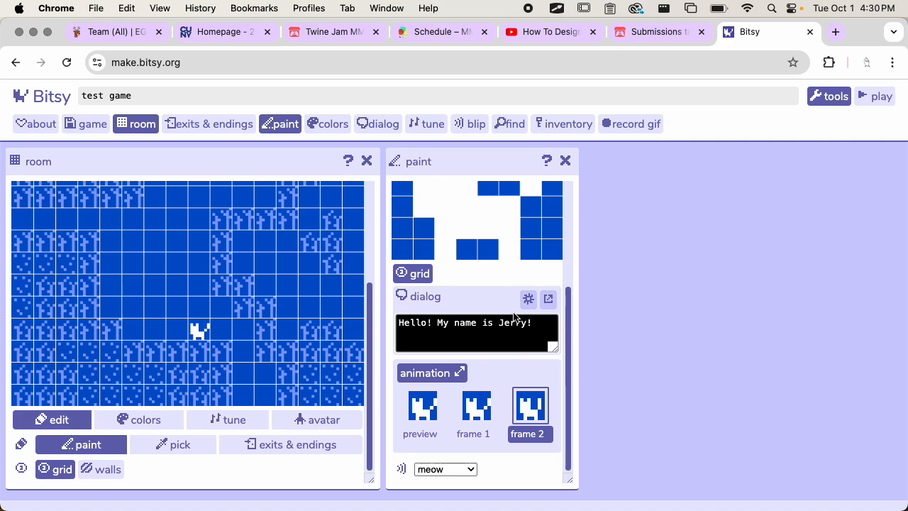
- Widen the paint panel and check the cat's sound options, keeping meow selected
left_click_drag(570, 480, 635, 478)
left_click(446, 466)
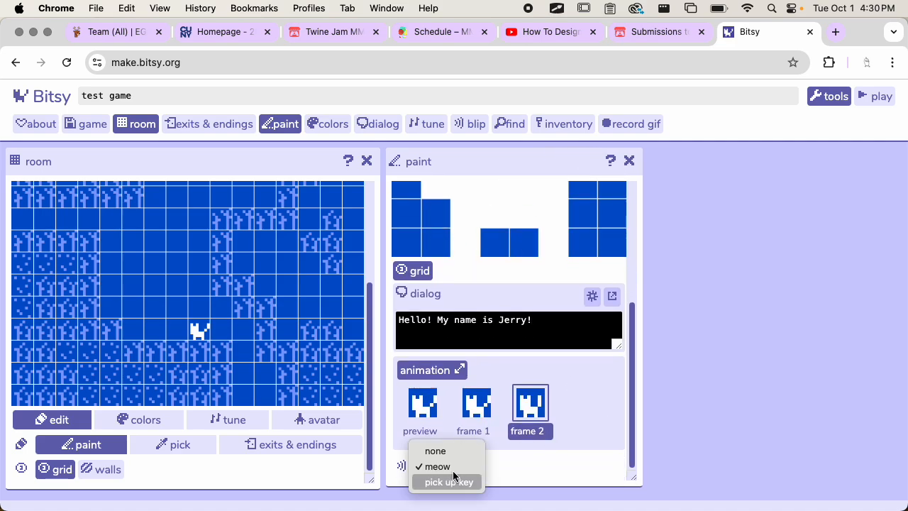
left_click(530, 468)
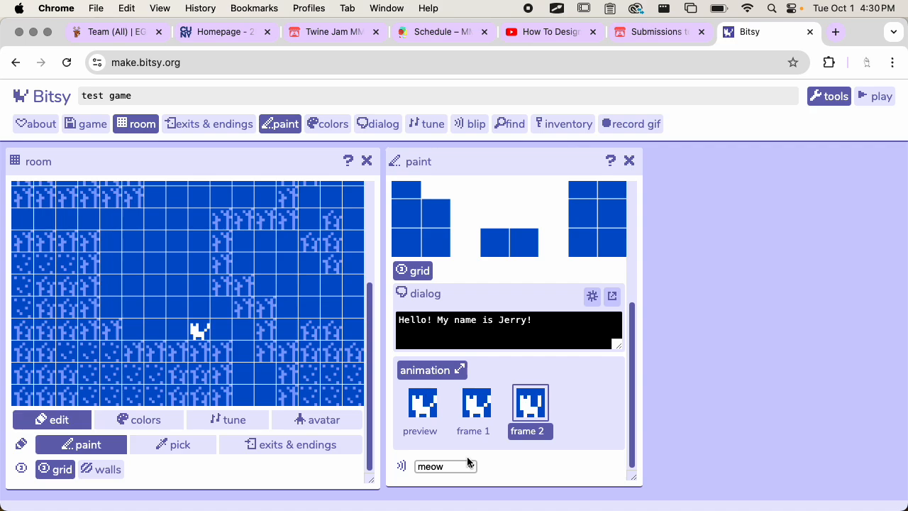
left_click(467, 465)
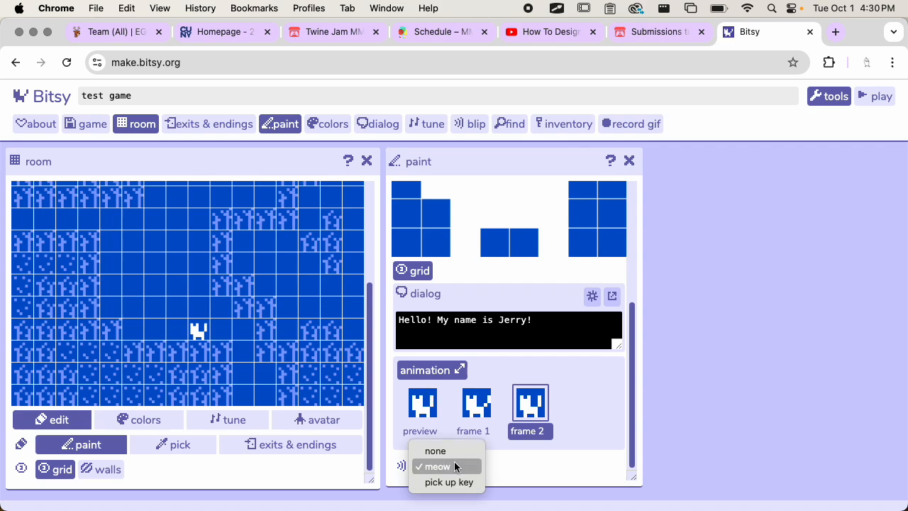
left_click(535, 462)
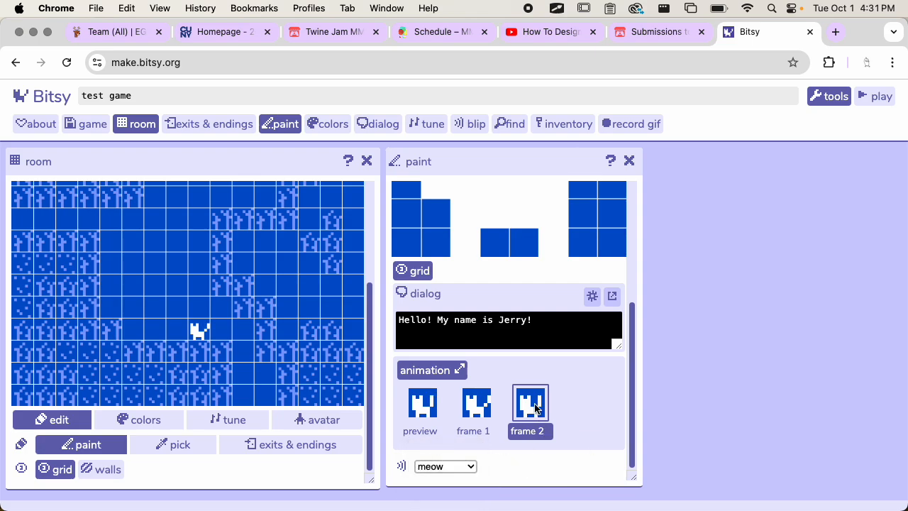
- Look through the tea and key items and place two keys, one above the other, beside the tree wall just below the side corridor
scroll(561, 391, "up", 5)
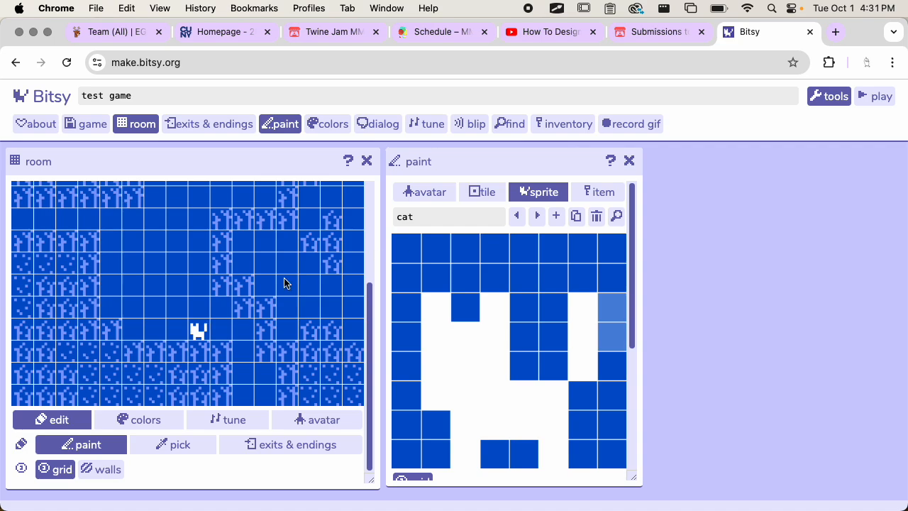
scroll(257, 298, "up", 4)
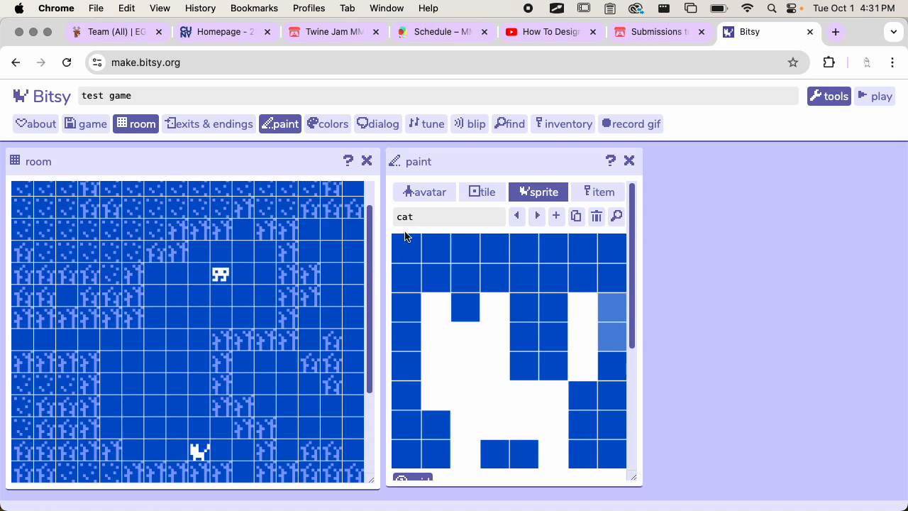
left_click(589, 193)
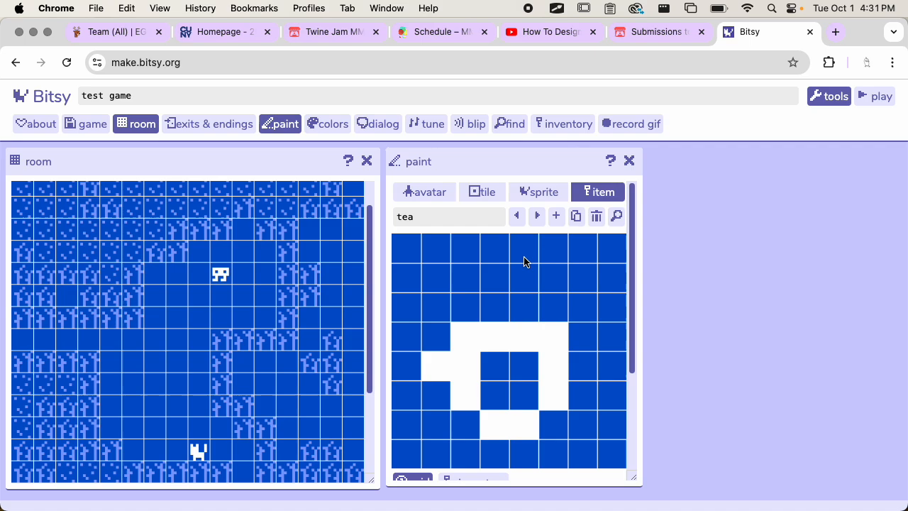
left_click(537, 216)
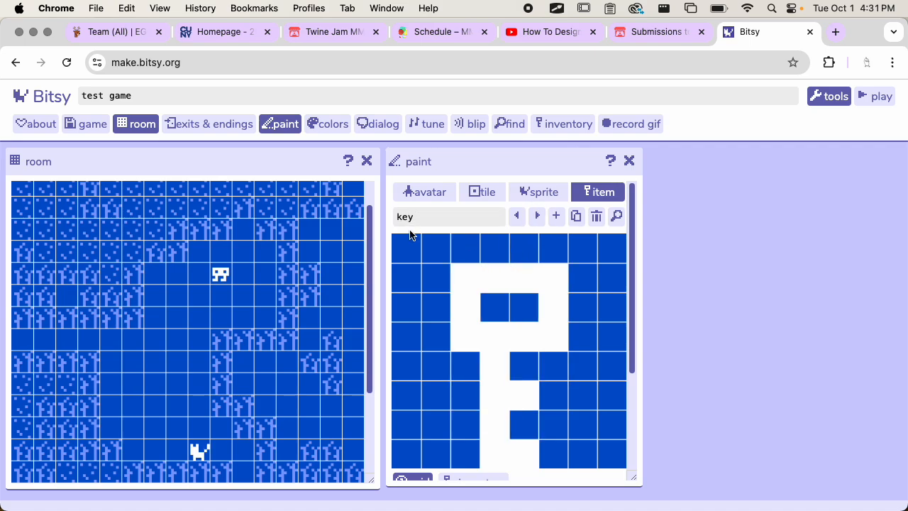
scroll(446, 284, "down", 3)
scroll(479, 268, "up", 3)
left_click(517, 216)
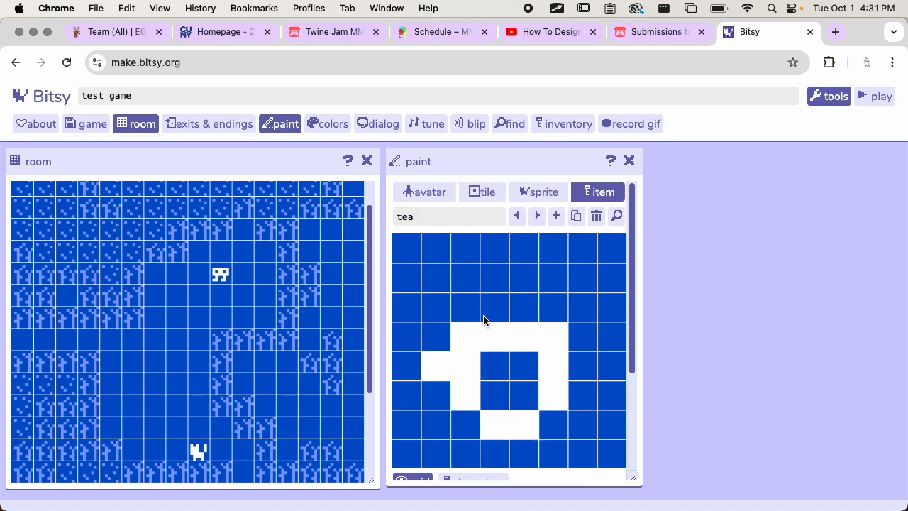
left_click(538, 216)
left_click(110, 362)
left_click(110, 384)
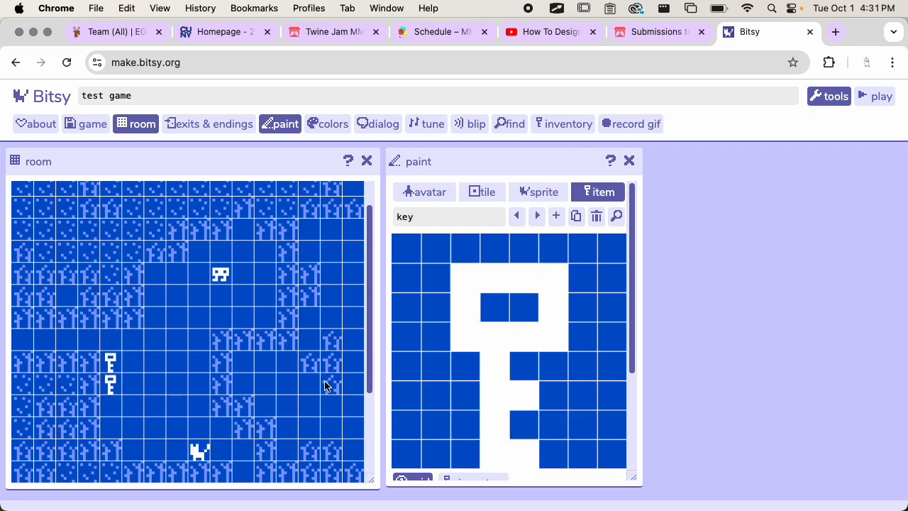
- Select the cat sprite and try it in several path cells, ending two cells left of its original spot near the path's lower end
left_click(534, 193)
left_click(181, 383)
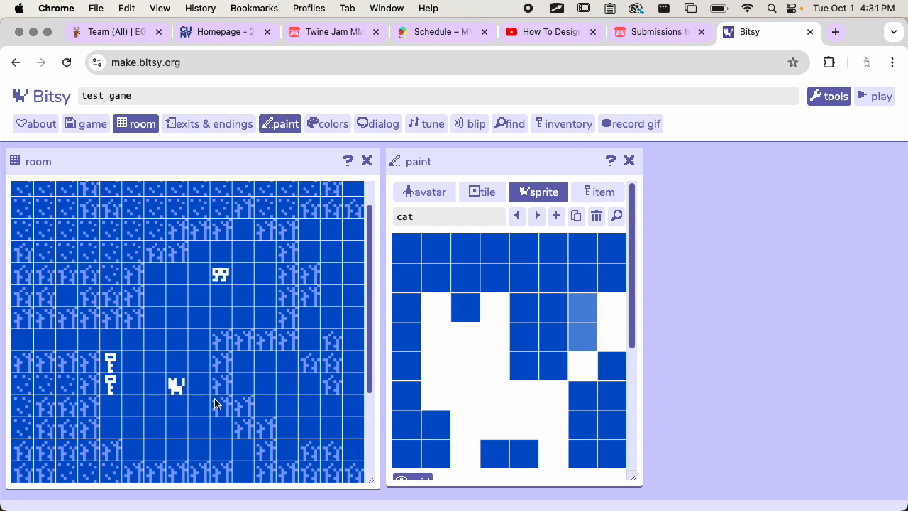
left_click(163, 320)
left_click(150, 388)
left_click(114, 429)
left_click(157, 447)
- Place four tea items in a two-by-two block where the side corridor meets the main path
left_click(599, 193)
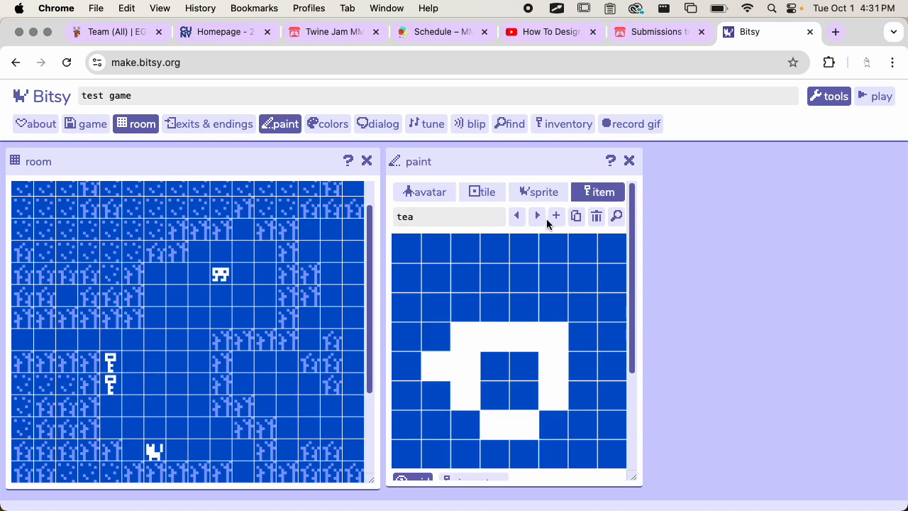
left_click(160, 360)
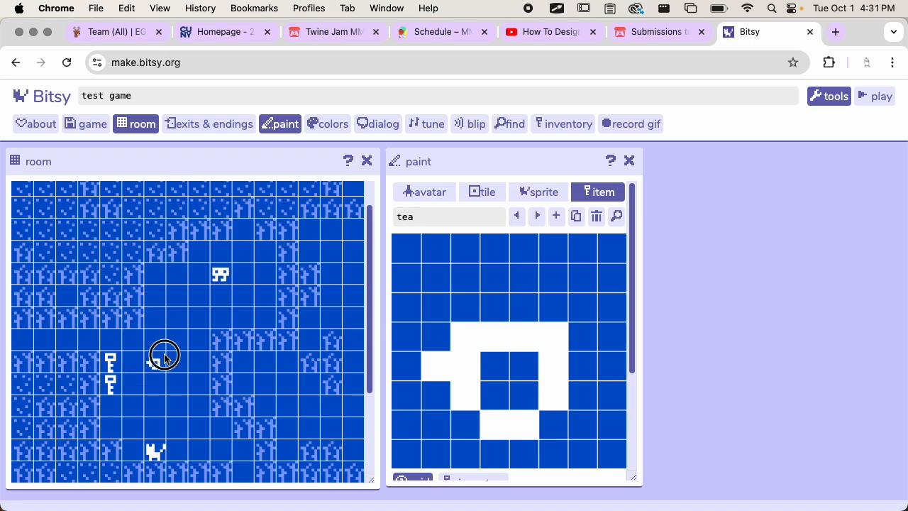
left_click(155, 341)
left_click(176, 342)
left_click(177, 364)
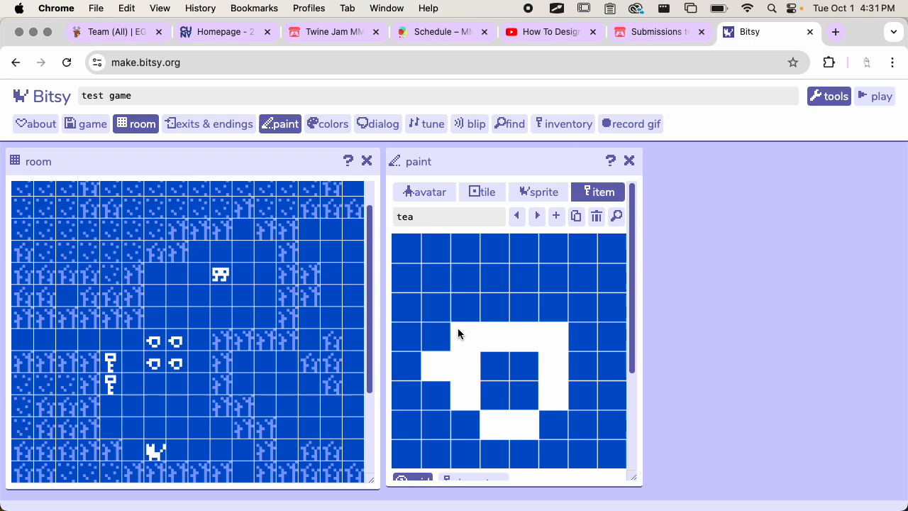
- Review the tea item's drawing, dialog, animation and sound settings
scroll(468, 337, "down", 4)
scroll(480, 347, "up", 4)
scroll(479, 348, "up", 1)
scroll(599, 338, "down", 4)
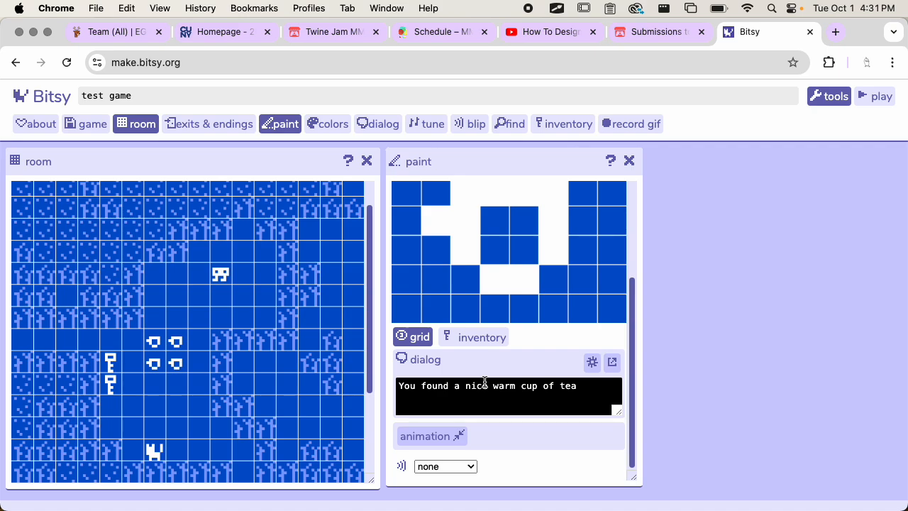
- Start a play-test and walk the avatar down the path to pick up the first cup of tea
left_click(878, 97)
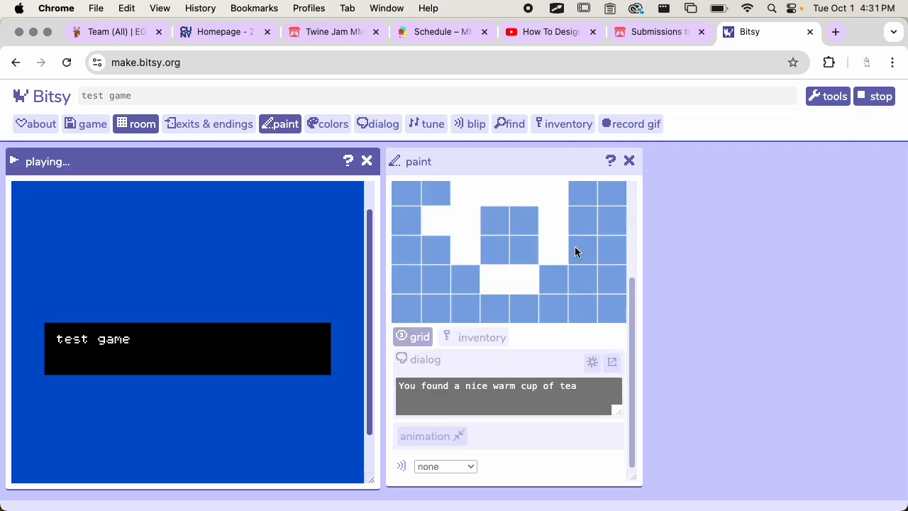
key("Down")
key("Down")
key("Left")
key("Left")
key("Left")
key("Down")
key("Down")
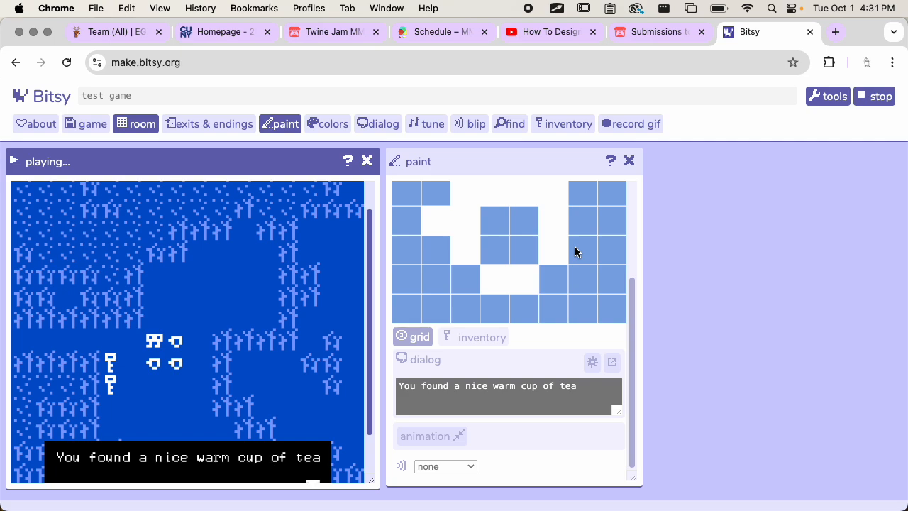
- Dismiss the tea dialog and walk the avatar over the remaining three cups of tea to collect them
key("Down")
key("Down")
key("Down")
key("Down")
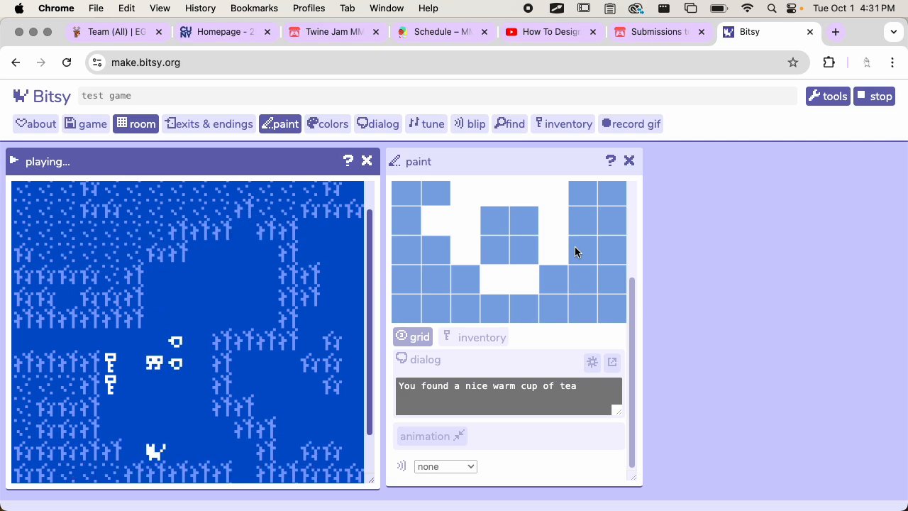
key("Right")
key("Up")
key("Up")
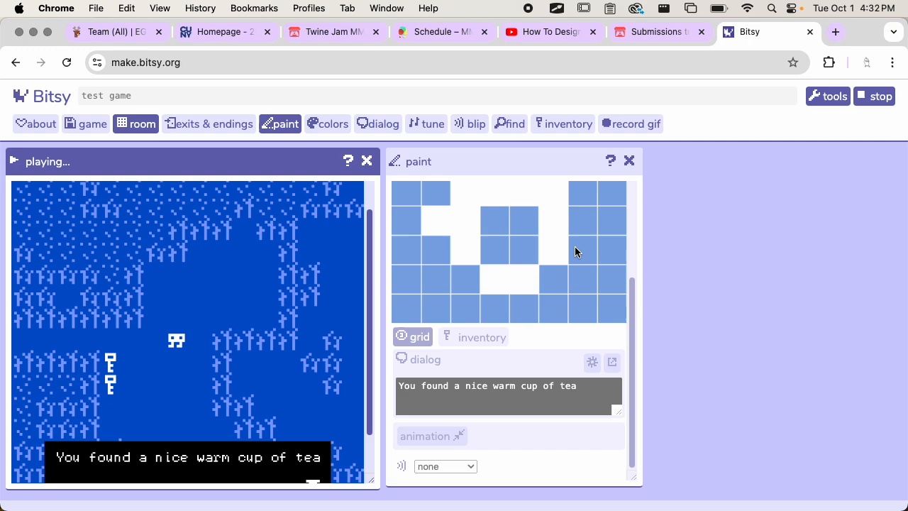
- Walk the avatar to the tree wall, collect both keys and dismiss their dialogs
key("Left")
key("Left")
key("Left")
key("Left")
key("Down")
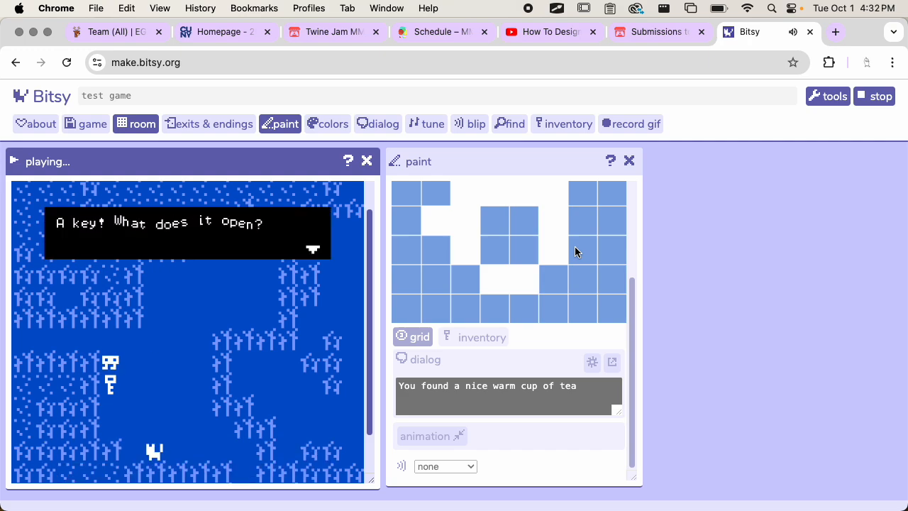
key("Down")
key("Down")
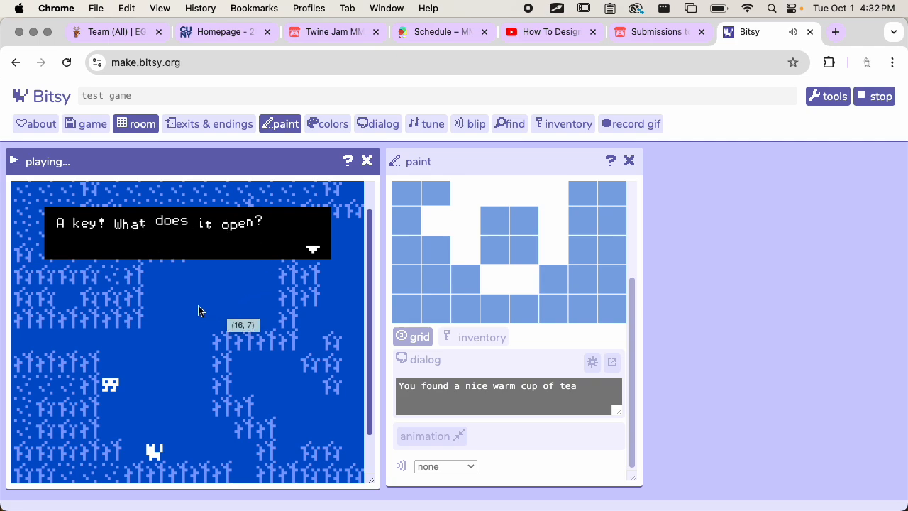
key("Down")
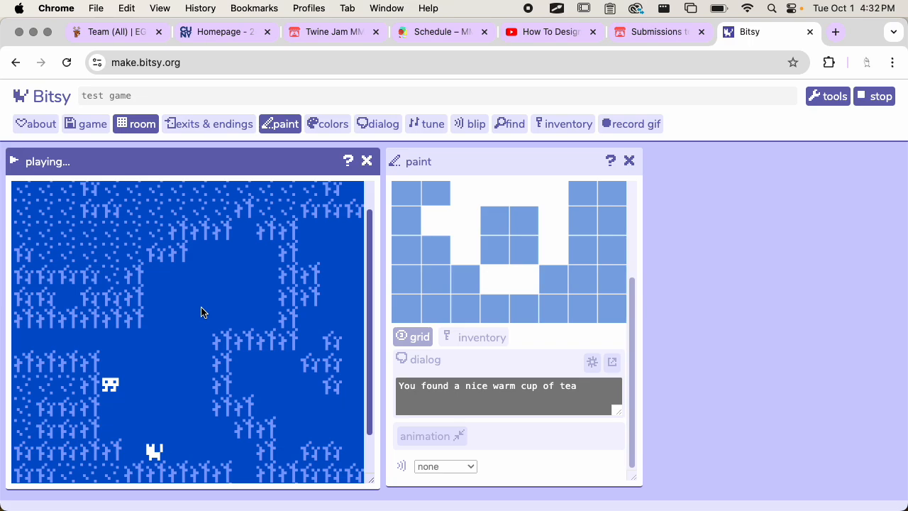
- Stop the play-test and return to editing the start room and the tea item
scroll(209, 277, "down", 1)
scroll(211, 276, "up", 2)
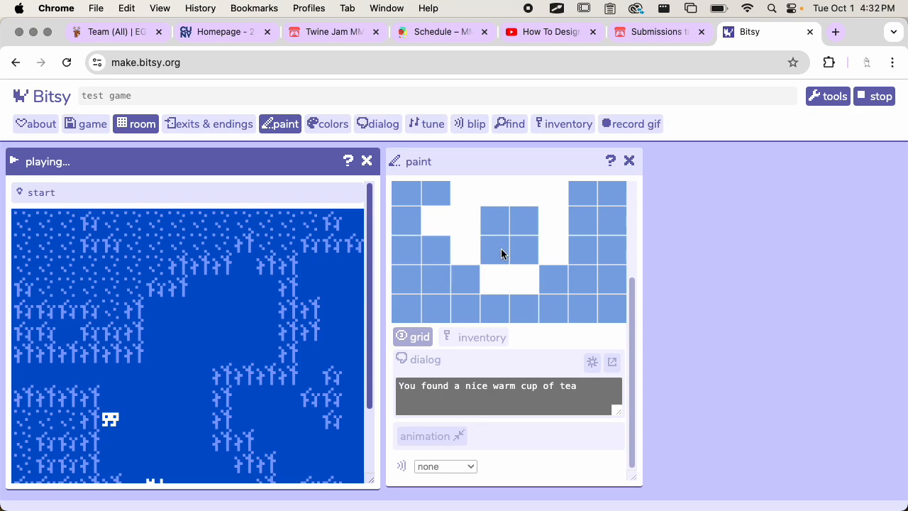
left_click_drag(630, 298, 631, 206)
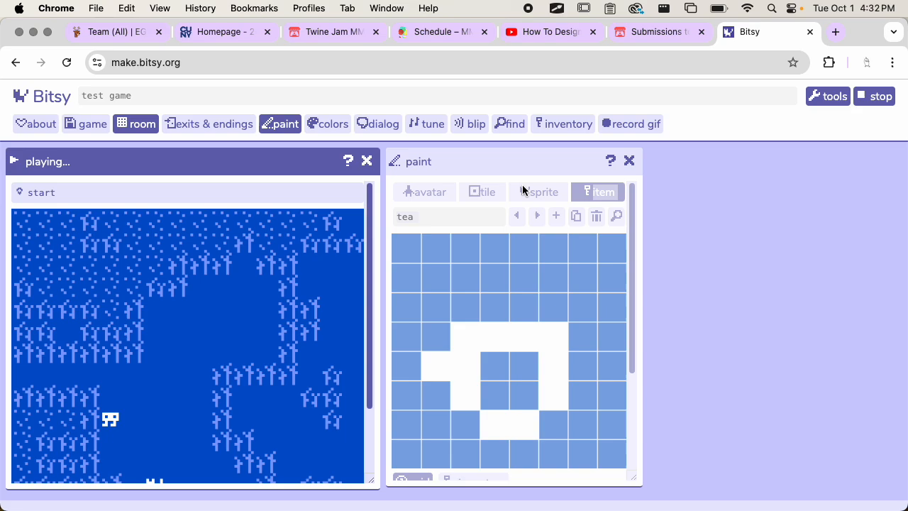
left_click(529, 159)
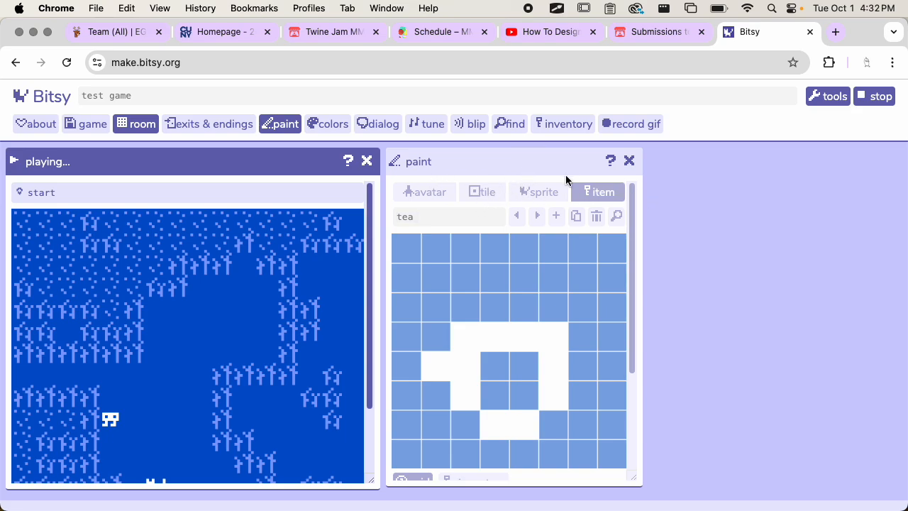
left_click(870, 97)
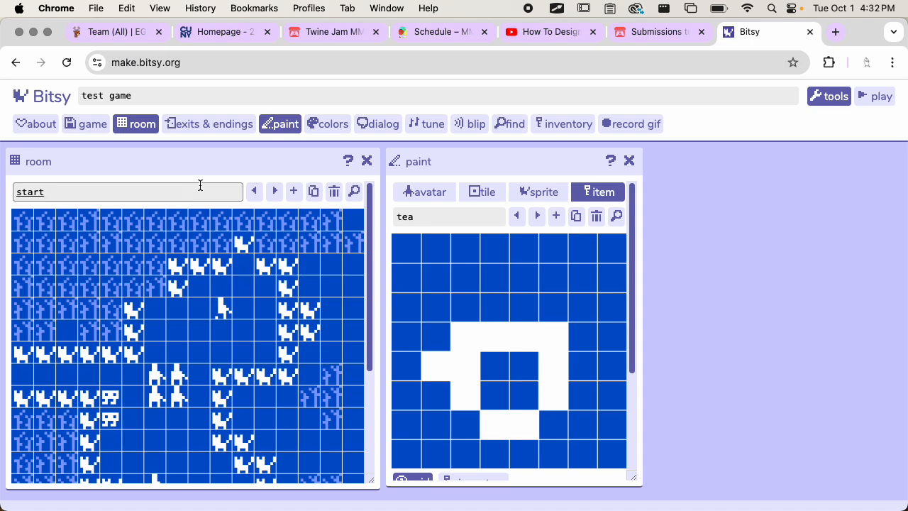
- Add a new empty room and name it "level 1"
left_click(293, 195)
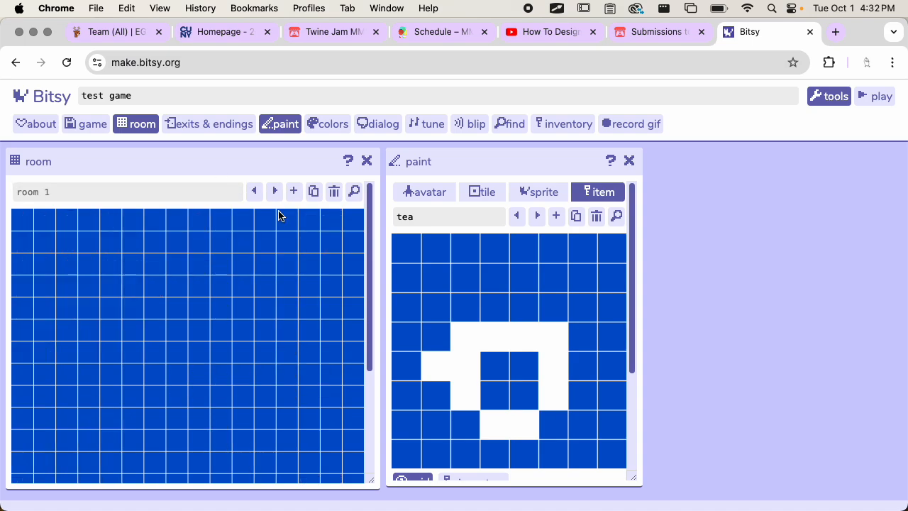
left_click(133, 193)
type("lev")
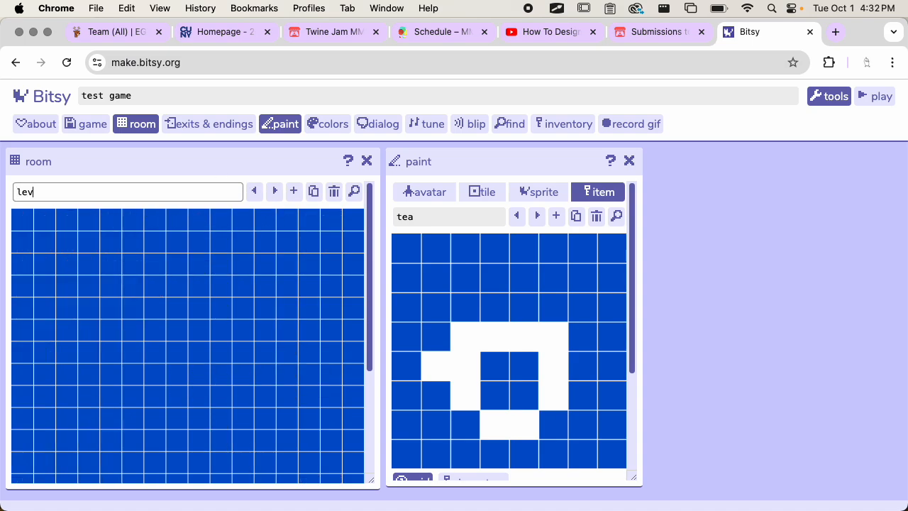
type("el 1")
- Place one tree 1 tile in the bottom row of the start room, narrowing the path's lower opening to a single tile
left_click(478, 192)
scroll(242, 239, "up", 5)
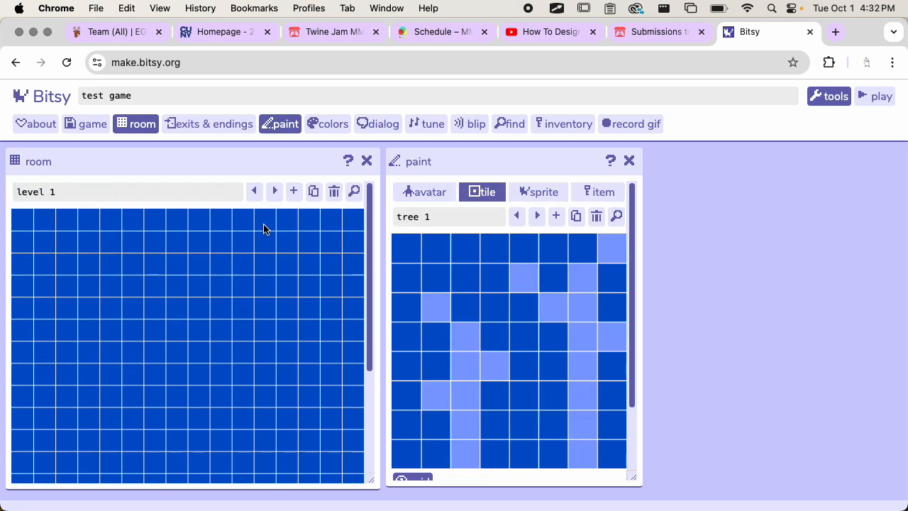
left_click(257, 190)
scroll(188, 269, "down", 3)
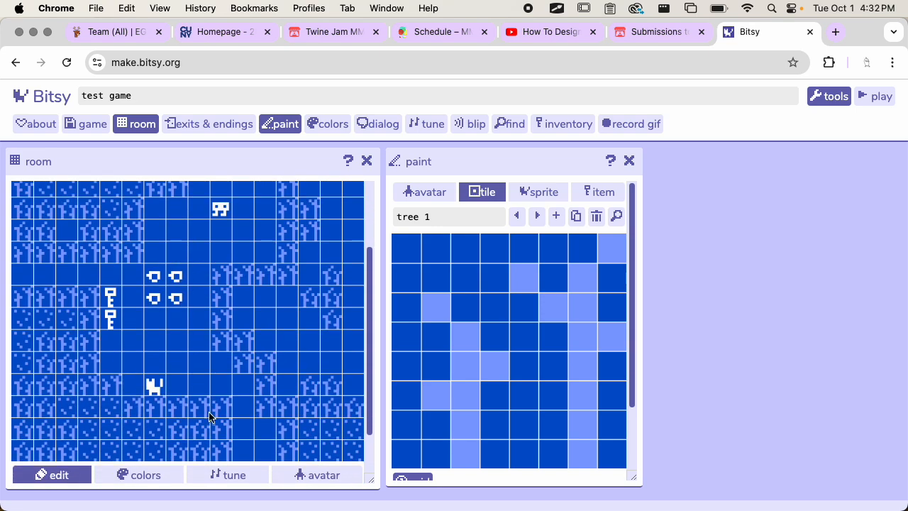
left_click(234, 454)
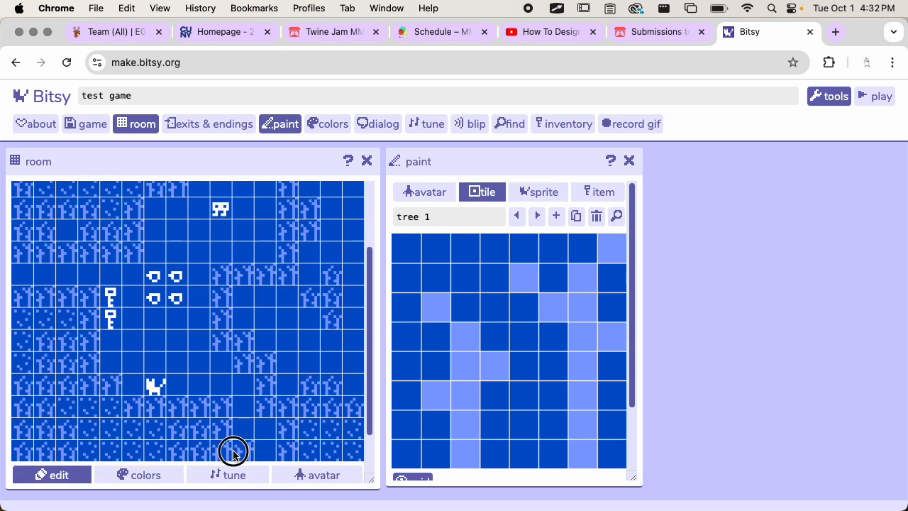
scroll(269, 454, "down", 2)
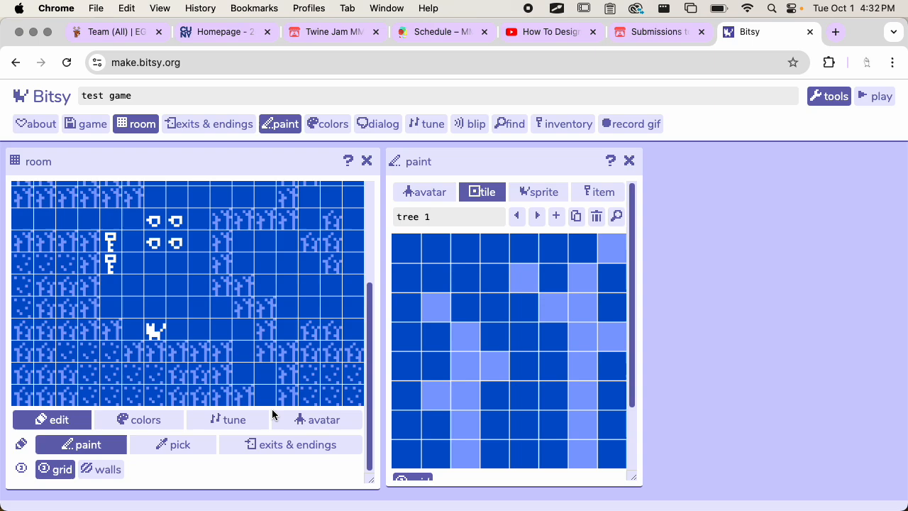
scroll(270, 394, "up", 3)
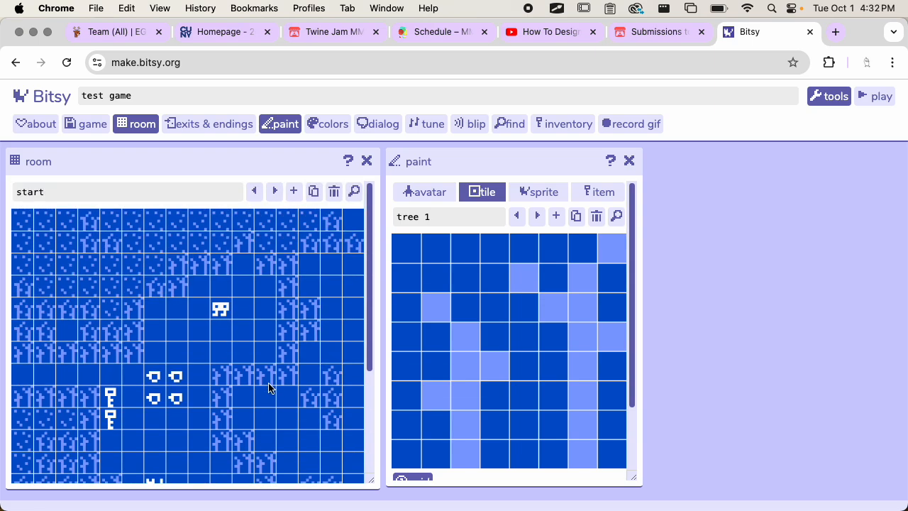
scroll(269, 229, "down", 3)
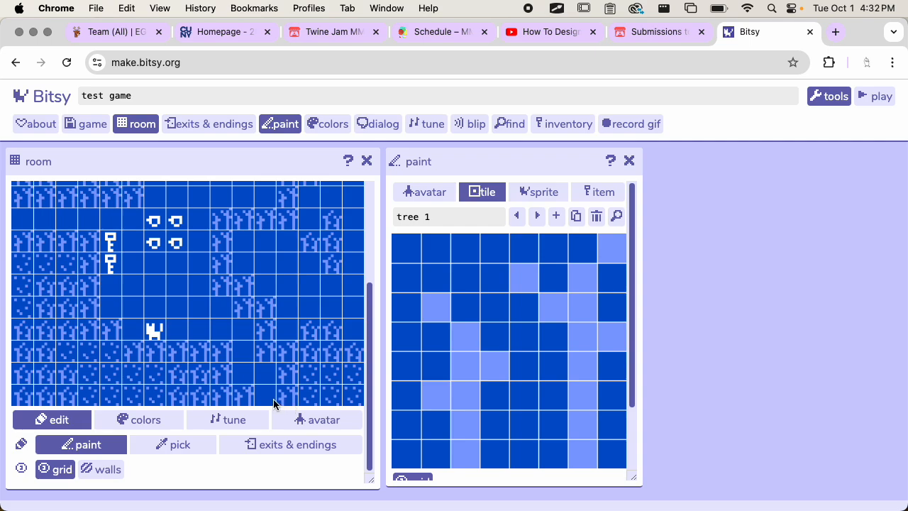
scroll(270, 402, "up", 3)
- Paint tree 1 tiles along the top row of the level 1 room, leaving a one-tile entrance at column 11
left_click(275, 191)
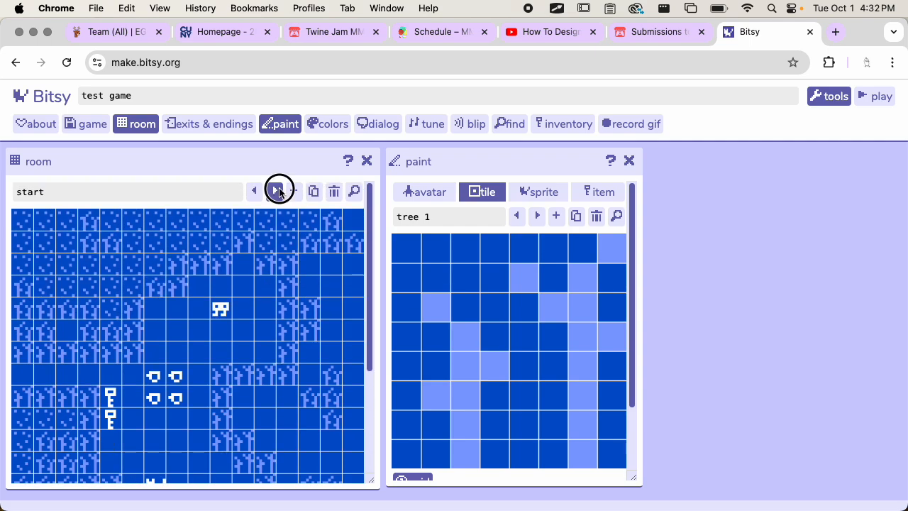
left_click(274, 223)
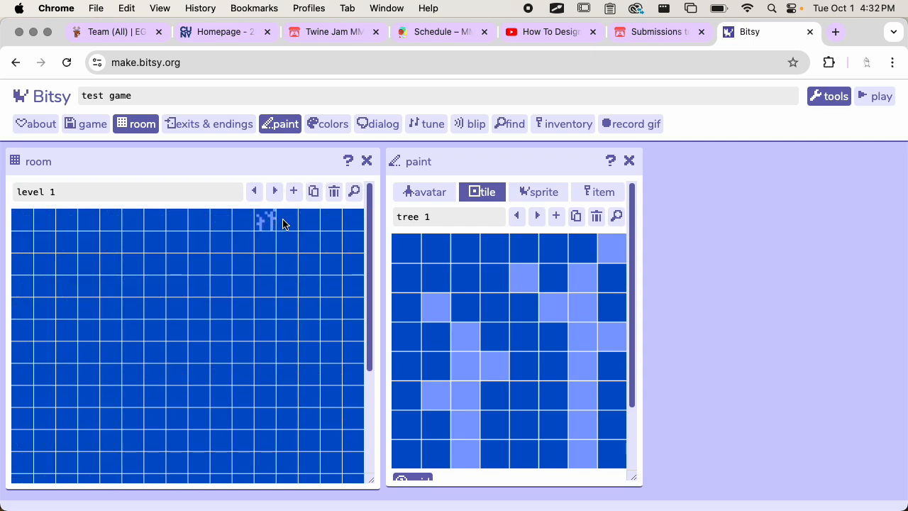
left_click(248, 225)
right_click(266, 223)
left_click(264, 216)
left_click_drag(281, 220, 349, 228)
left_click(224, 226)
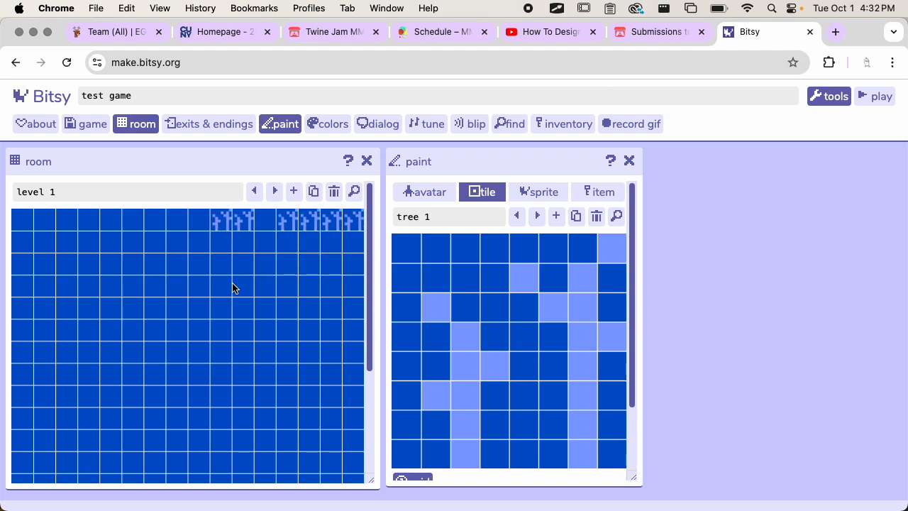
- Paint tree 1 walls in level 1 for a narrow corridor down from the entrance and a closed ring around a large clearing
left_click_drag(287, 242, 287, 312)
mouse_move(245, 253)
left_mouse_down()
mouse_move(217, 313)
mouse_move(153, 334)
mouse_move(138, 396)
left_mouse_up()
scroll(278, 265, "down", 5)
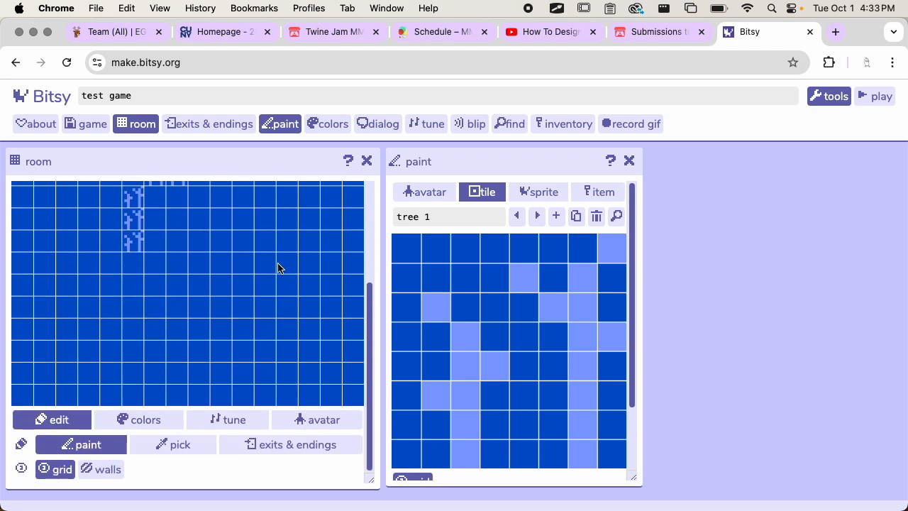
scroll(297, 257, "up", 3)
mouse_move(296, 258)
left_mouse_down()
mouse_move(302, 333)
mouse_move(212, 435)
mouse_move(136, 387)
left_mouse_up()
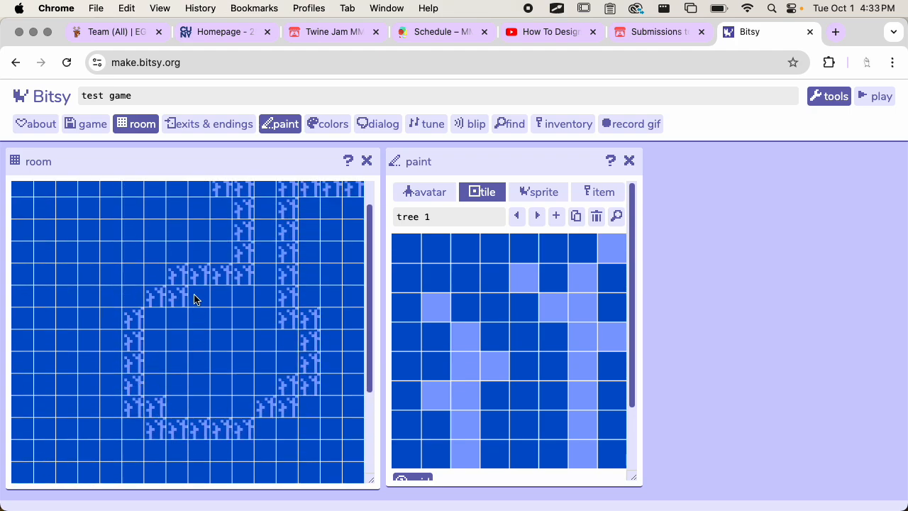
- Extend level 1's top tree row by one tree 1 tile on its left end
left_click_drag(213, 188, 180, 191)
left_click(217, 191)
left_click(196, 190)
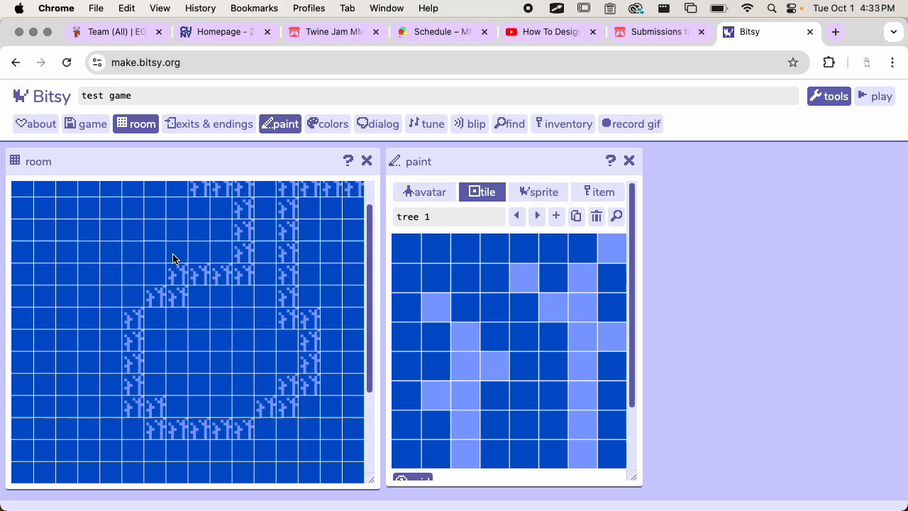
scroll(228, 278, "up", 1)
scroll(228, 282, "up", 1)
scroll(260, 269, "down", 4)
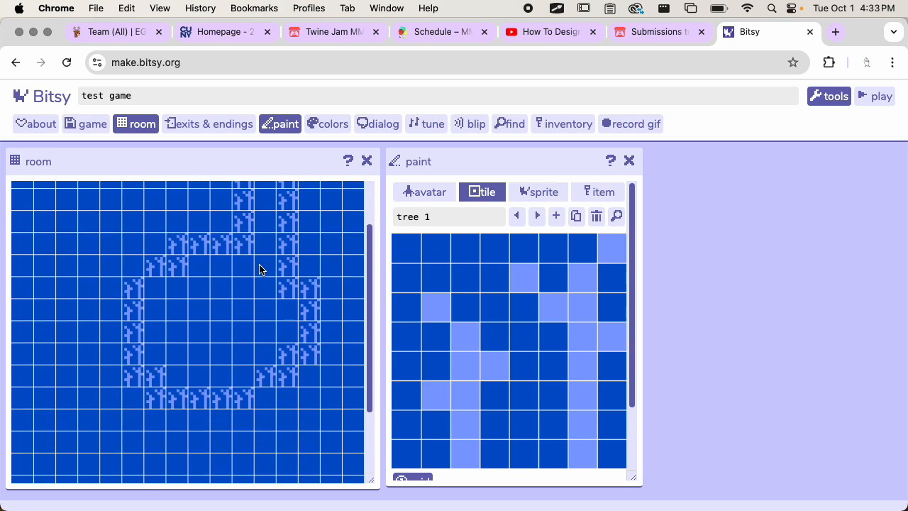
scroll(333, 274, "up", 4)
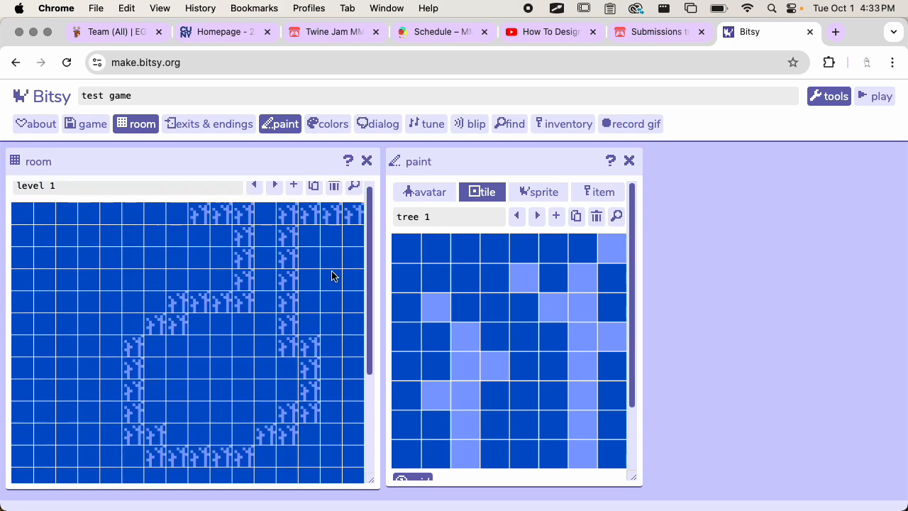
- Scatter tree 2 tiles outside the clearing, in the upper-left and lower-left areas of level 1
left_click(537, 216)
left_click(106, 268)
mouse_move(107, 266)
left_mouse_down()
mouse_move(69, 328)
mouse_move(73, 377)
mouse_move(221, 353)
left_mouse_up()
scroll(120, 363, "down", 5)
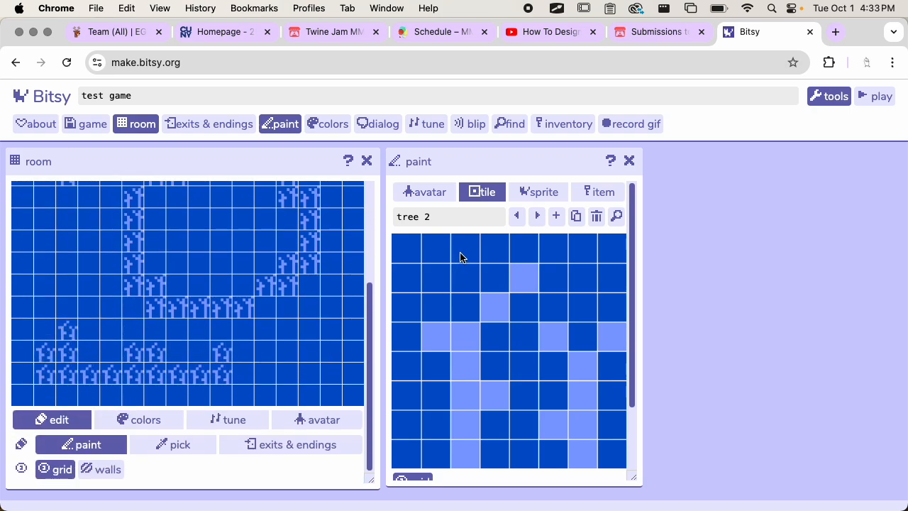
- Paint patches of the dirt tile outside the clearing, in the lower-right area and beside the left tree wall of level 1
left_click(537, 216)
left_click_drag(300, 369, 294, 375)
left_click_drag(89, 279, 69, 263)
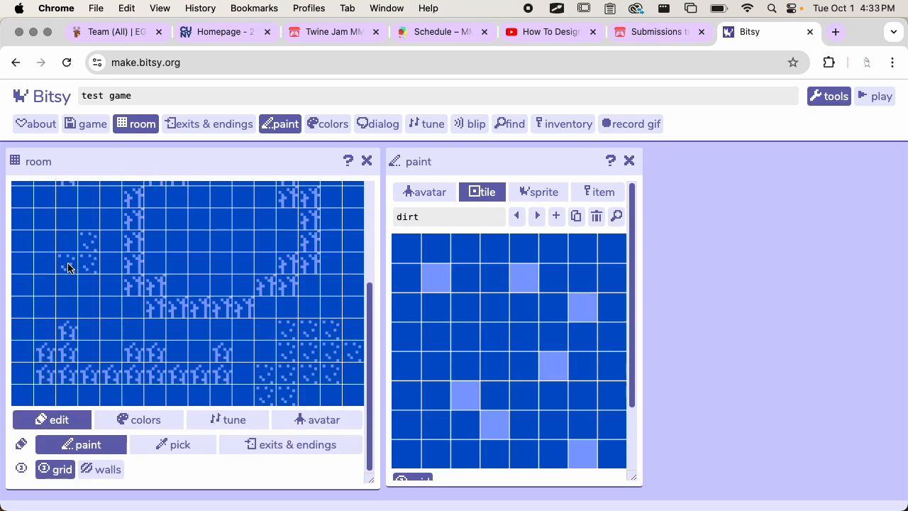
- Fill the tree-ringed clearing and the entrance corridor of level 1 with dirt tiles
scroll(183, 301, "up", 1)
mouse_move(182, 301)
left_mouse_down()
mouse_move(233, 298)
mouse_move(162, 266)
mouse_move(260, 272)
mouse_move(281, 259)
mouse_move(170, 247)
mouse_move(240, 248)
mouse_move(237, 230)
mouse_move(233, 255)
left_mouse_up()
scroll(163, 261, "up", 1)
scroll(248, 248, "up", 1)
scroll(270, 257, "up", 4)
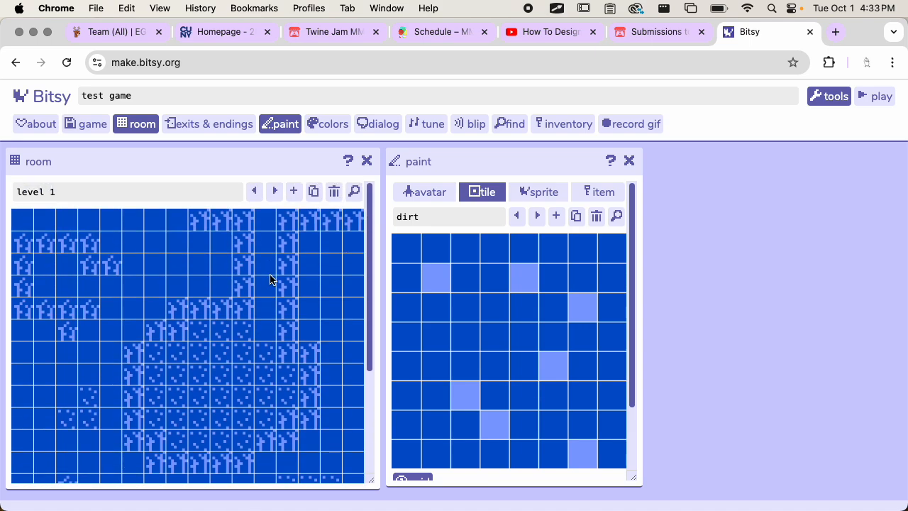
left_click_drag(274, 280, 268, 343)
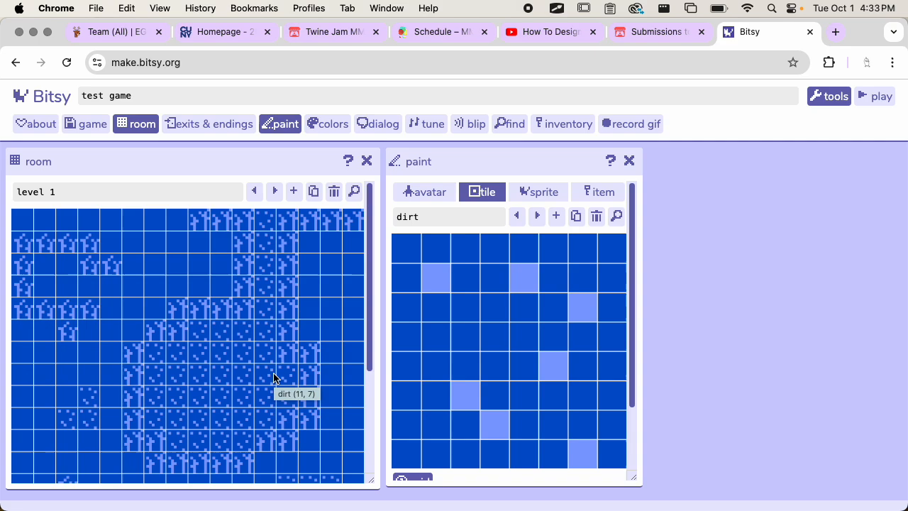
scroll(295, 326, "down", 6)
scroll(326, 291, "up", 6)
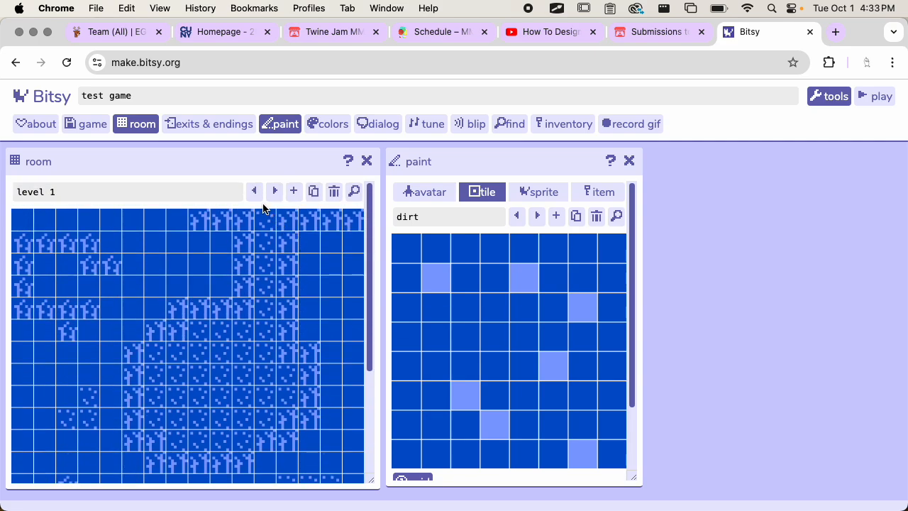
- Compare the start room's lower opening with level 1's entrance, and open the exits & endings tool for level 1
left_click(254, 191)
scroll(209, 289, "down", 6)
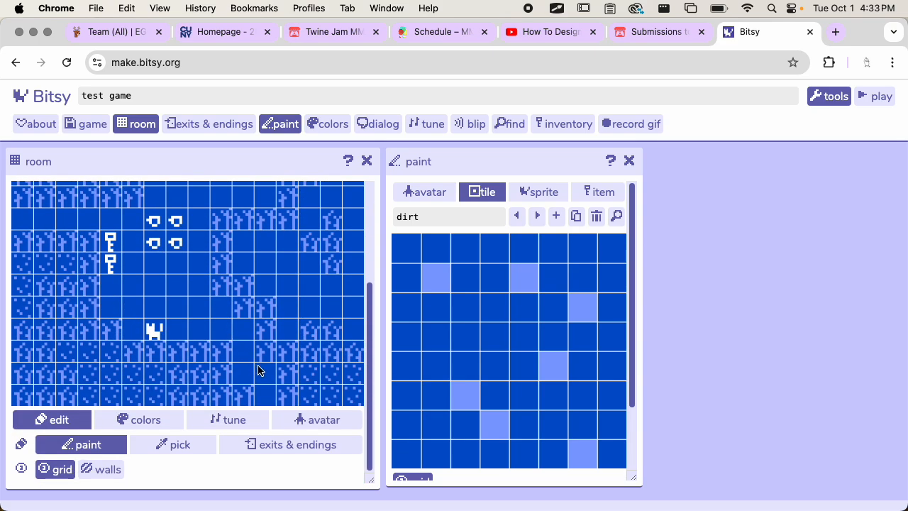
scroll(290, 217, "up", 1)
scroll(290, 217, "up", 5)
left_click(276, 192)
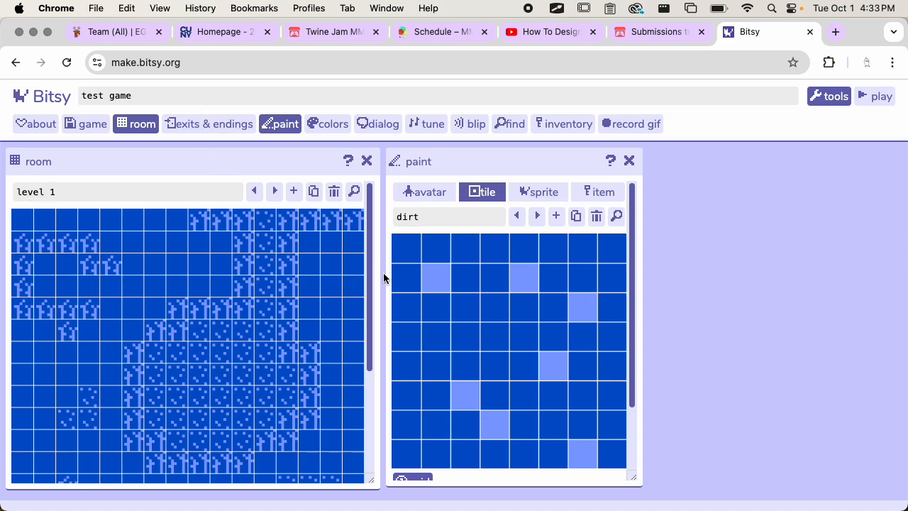
scroll(259, 322, "down", 5)
left_click(263, 445)
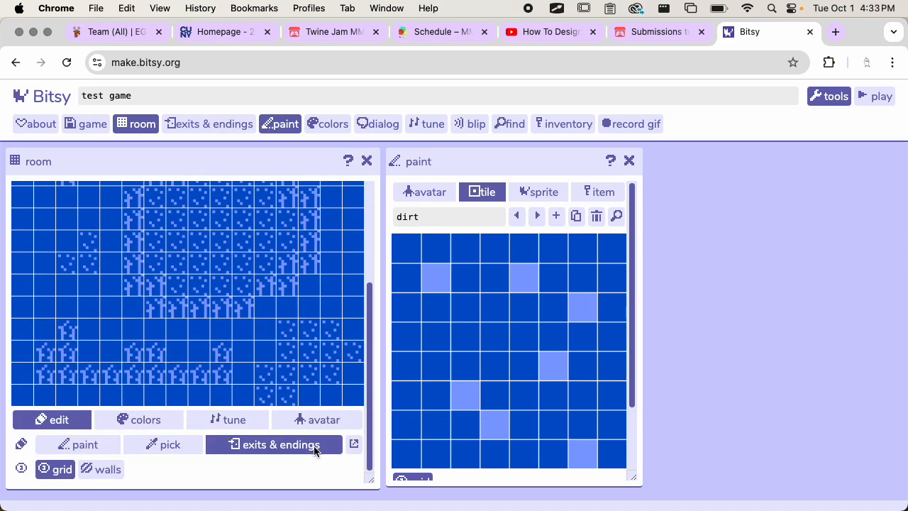
left_click(352, 444)
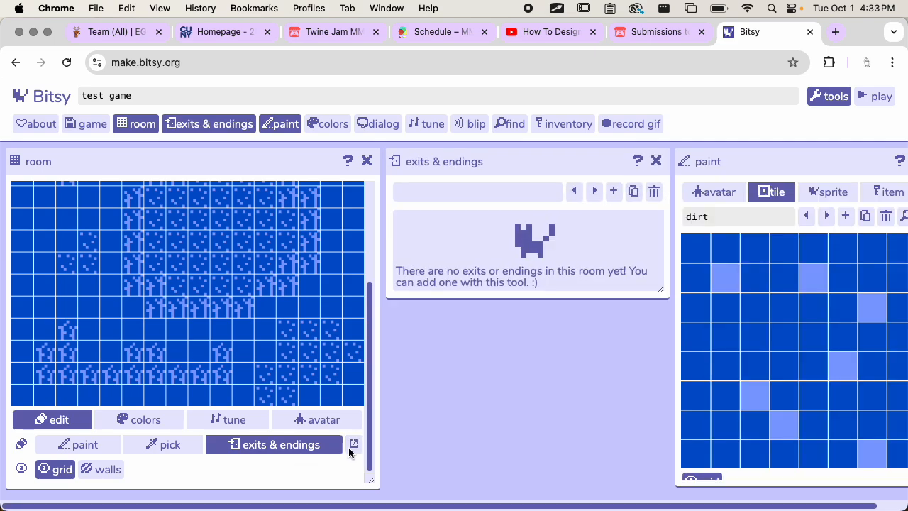
- Close the exits & endings tool and reopen it beside the room
scroll(259, 324, "up", 5)
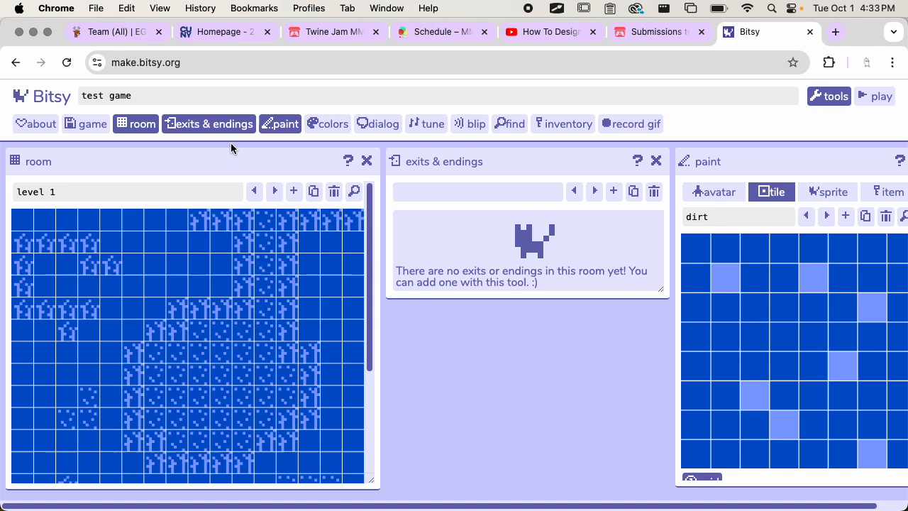
left_click(221, 126)
left_click(221, 126)
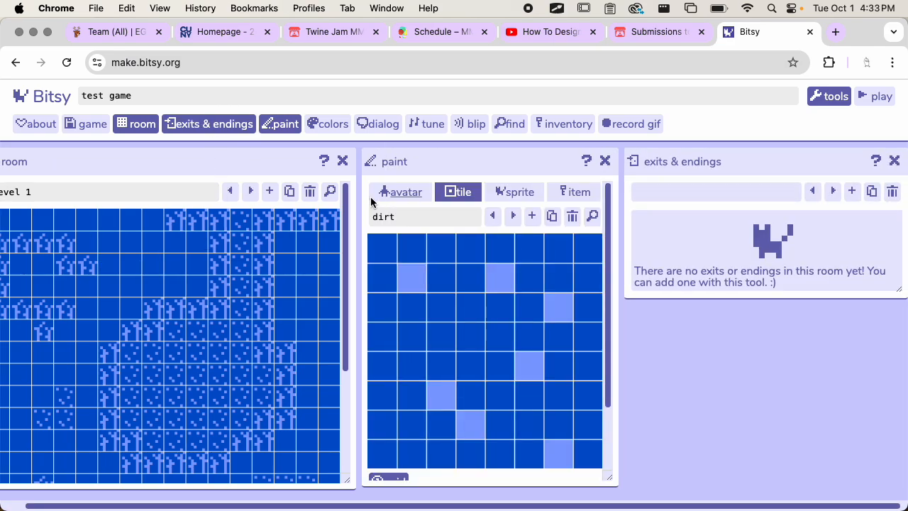
left_click(213, 126)
scroll(234, 283, "down", 5)
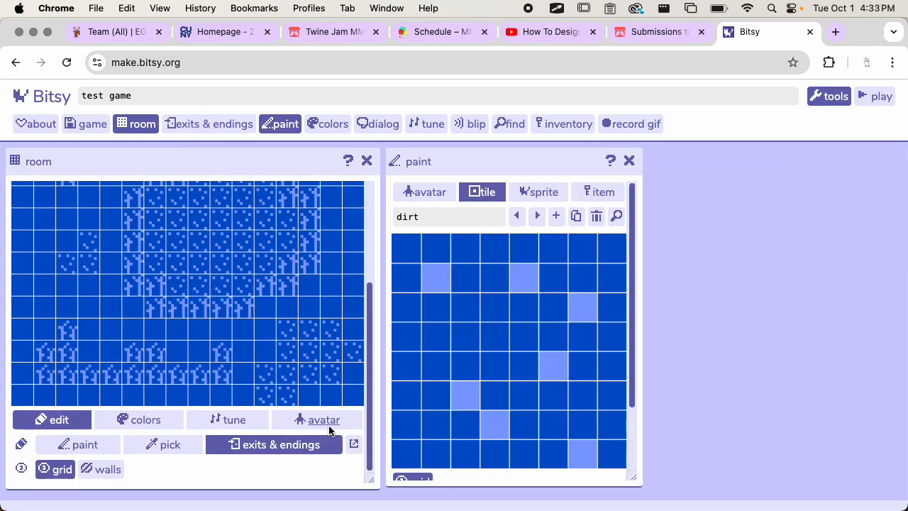
left_click(352, 444)
- Return to the start room and add a two-way exit linking it with level 1
scroll(278, 275, "up", 5)
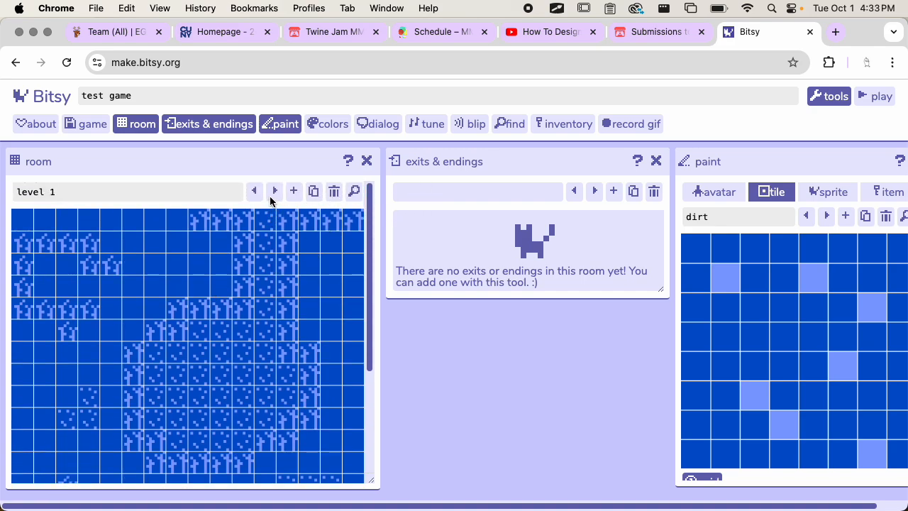
left_click(254, 192)
scroll(207, 287, "down", 4)
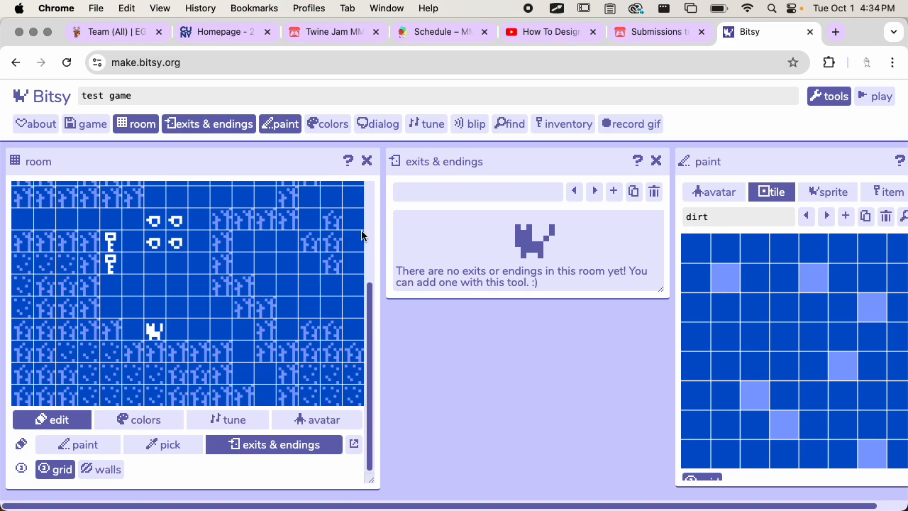
left_click(614, 193)
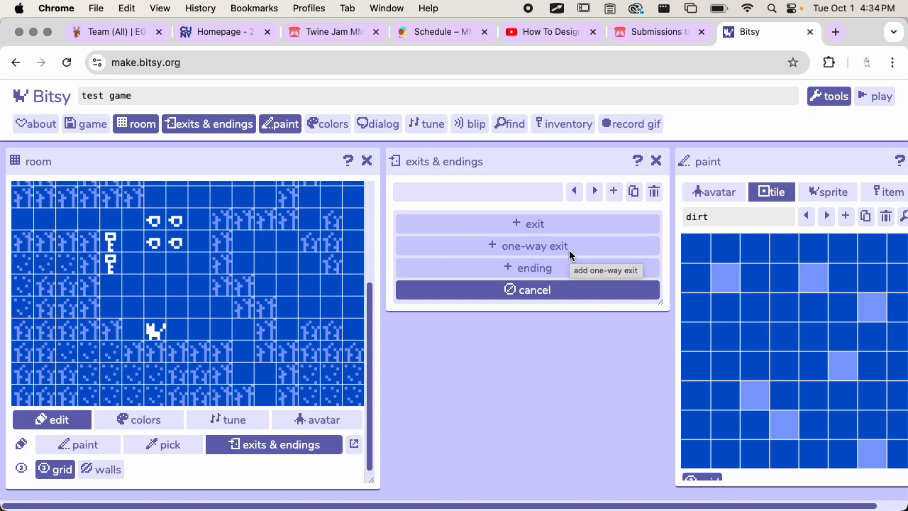
left_click(523, 226)
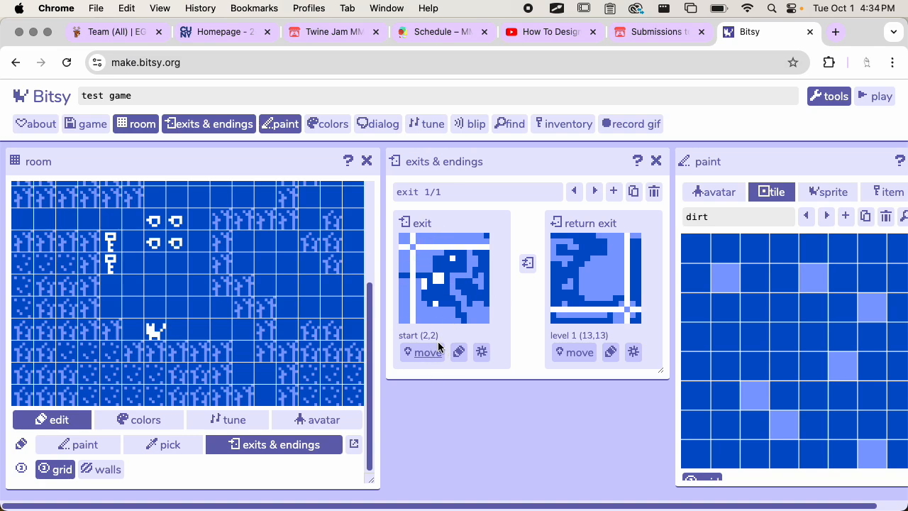
- Move the start room's exit to the path's bottom opening at (11,15)
left_click(418, 352)
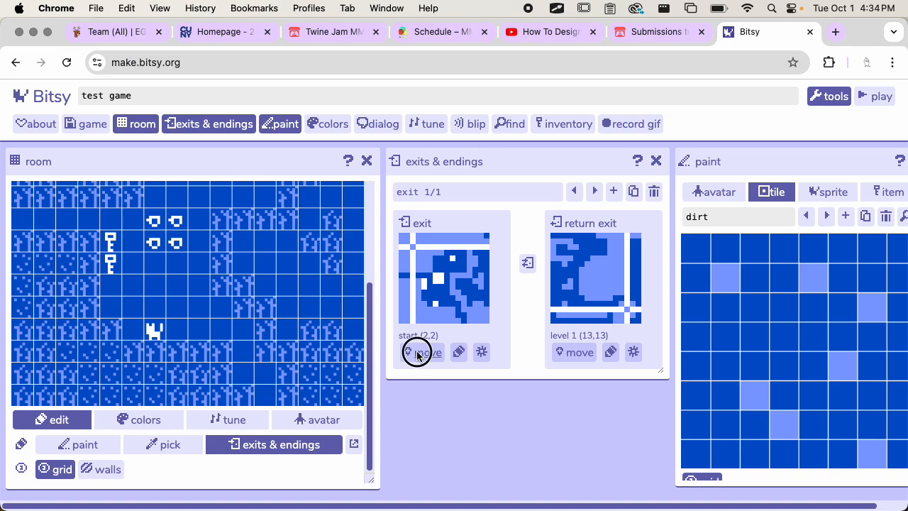
left_click(269, 398)
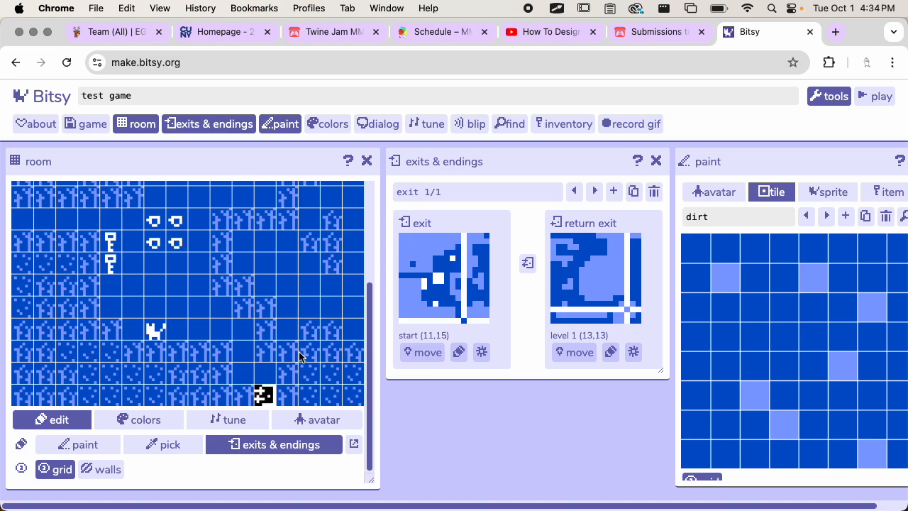
scroll(303, 359, "up", 4)
scroll(304, 360, "down", 5)
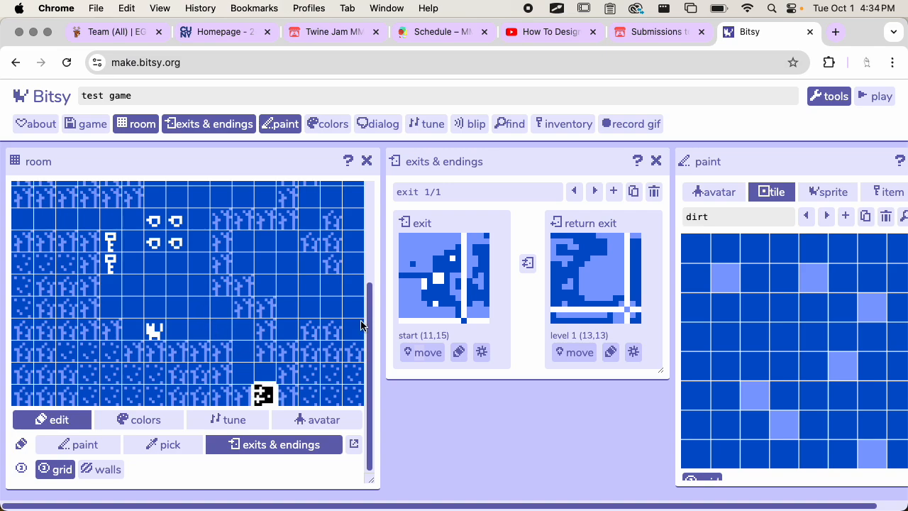
- Move the start room's exit to (7,10) and back to the path's bottom opening at (11,15)
left_click(422, 353)
left_click(176, 289)
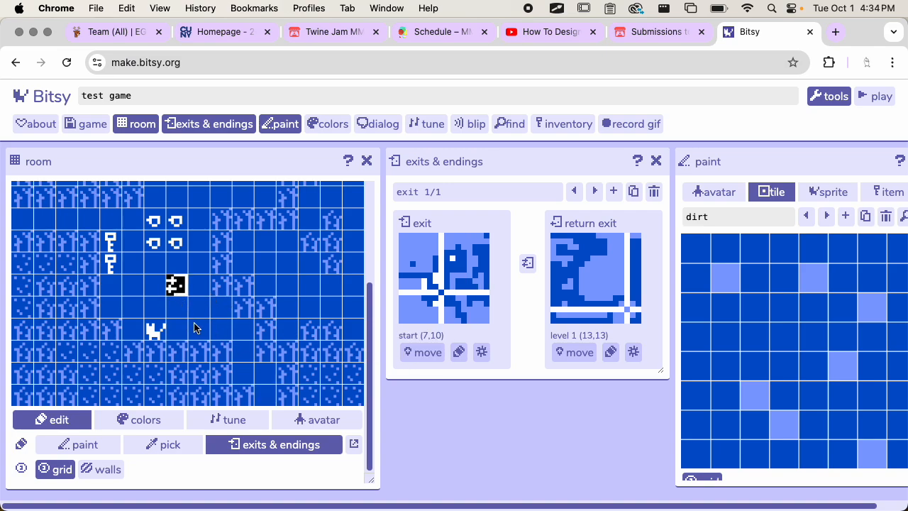
left_click(422, 353)
left_click(264, 395)
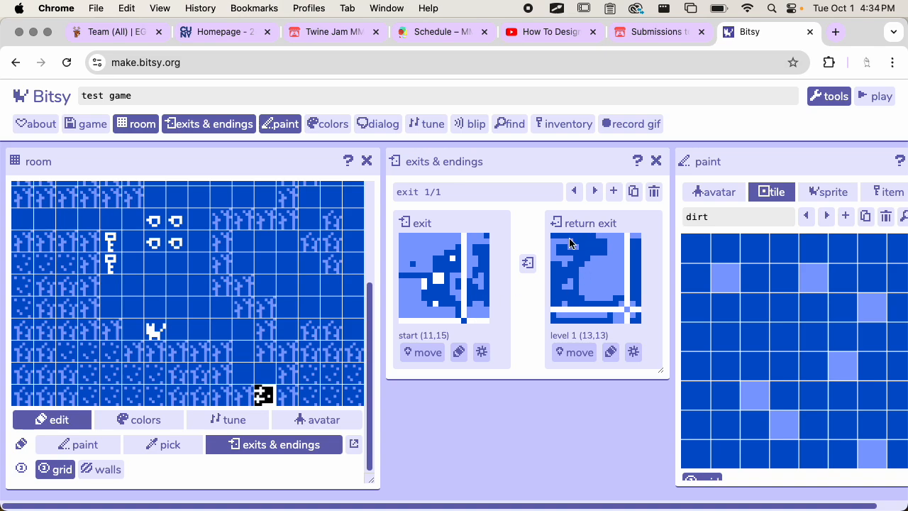
- Move the return exit to level 1's upper entrance at (11,0)
scroll(294, 270, "up", 3)
scroll(313, 266, "down", 3)
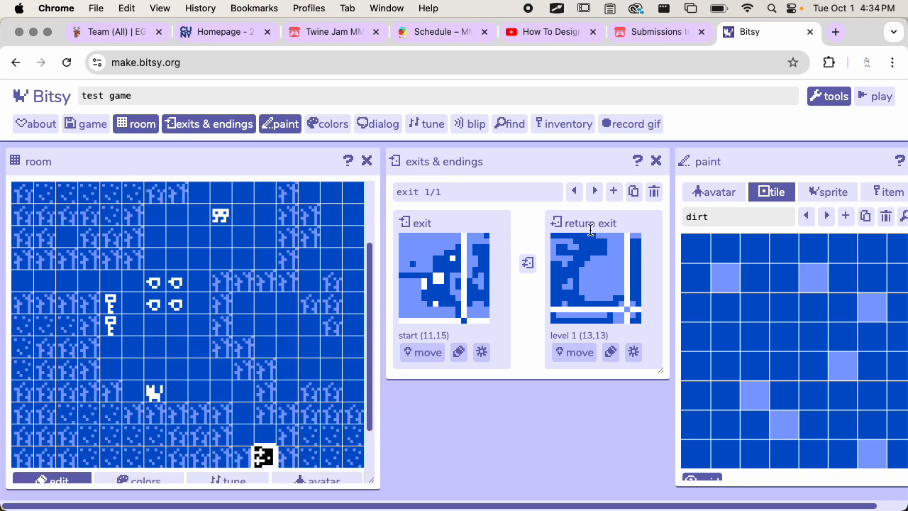
scroll(284, 263, "up", 3)
left_click(275, 191)
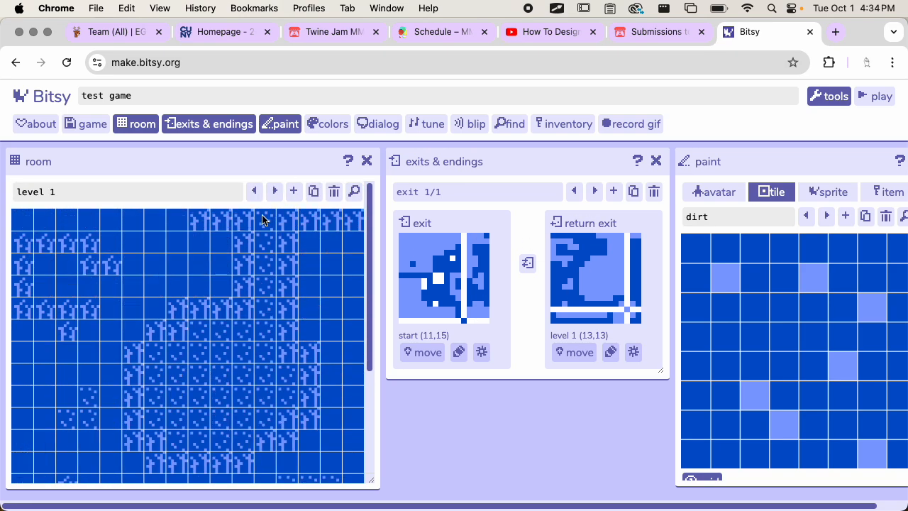
scroll(217, 282, "down", 3)
scroll(217, 282, "up", 3)
left_click(264, 229)
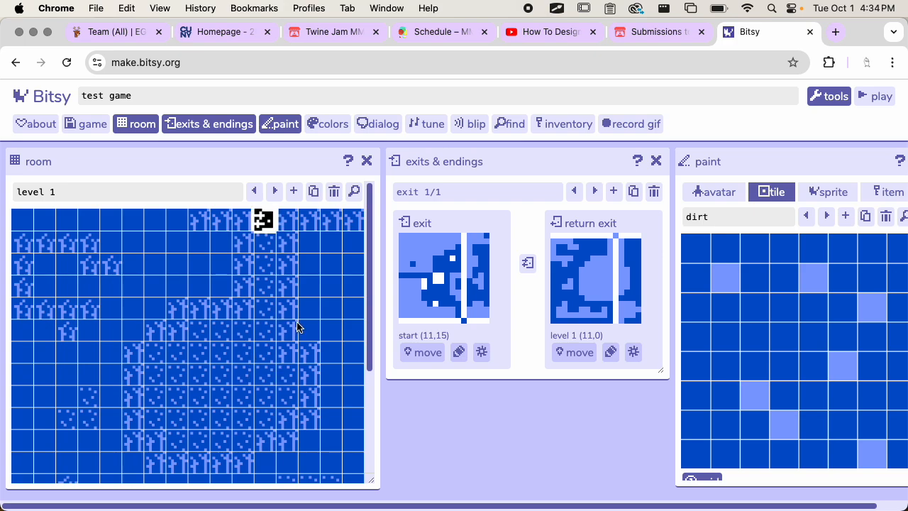
- Start a playtest and walk the avatar down the start room's path through the exit into level 1
left_click(860, 98)
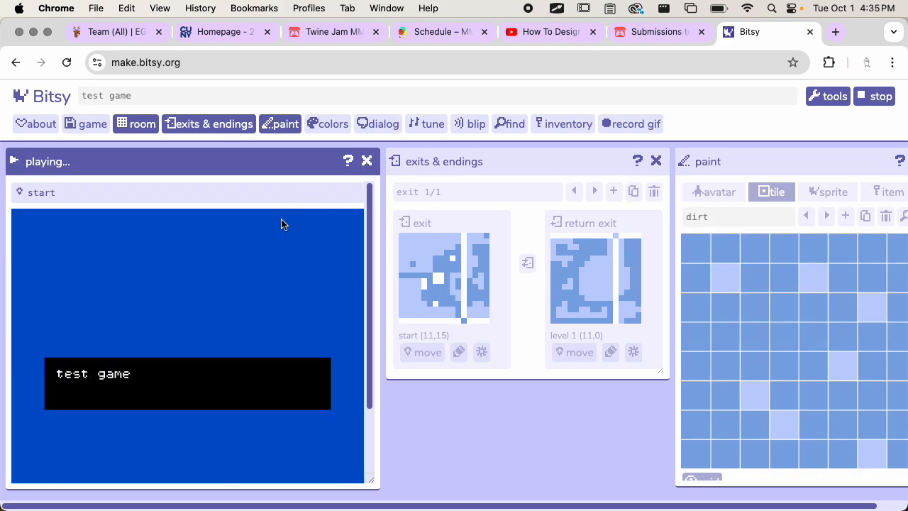
left_click(267, 284)
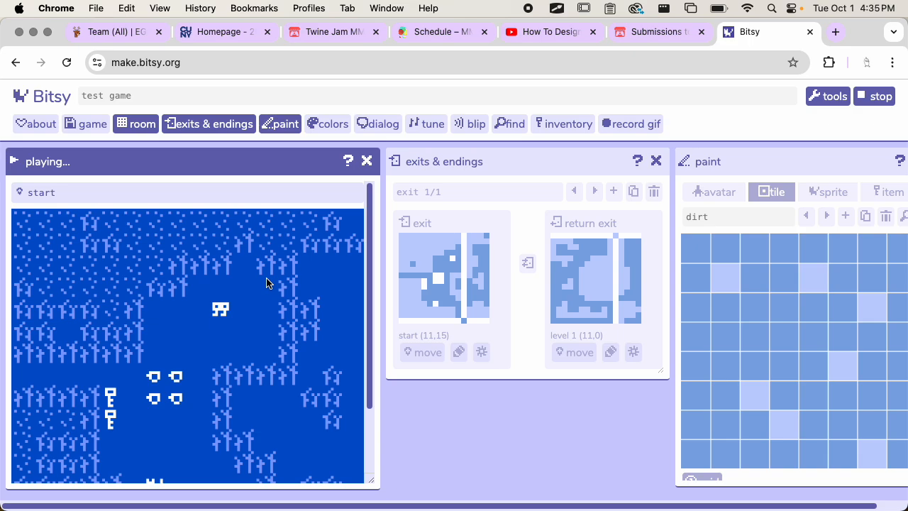
scroll(267, 283, "down", 2)
key("Left")
key("Down")
key("Down")
key("Down")
key("Down")
key("Down")
key("Down")
key("Down")
key("Down")
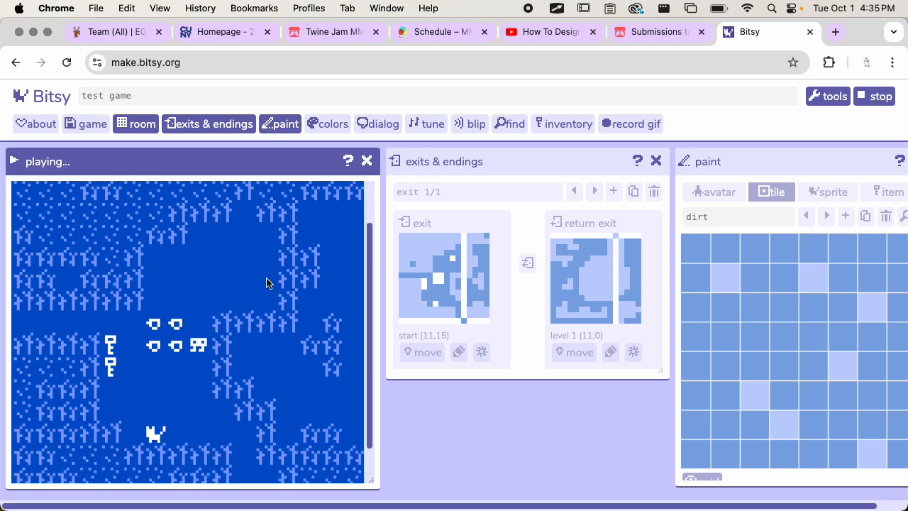
key("Right")
key("Right")
scroll(266, 282, "down", 1)
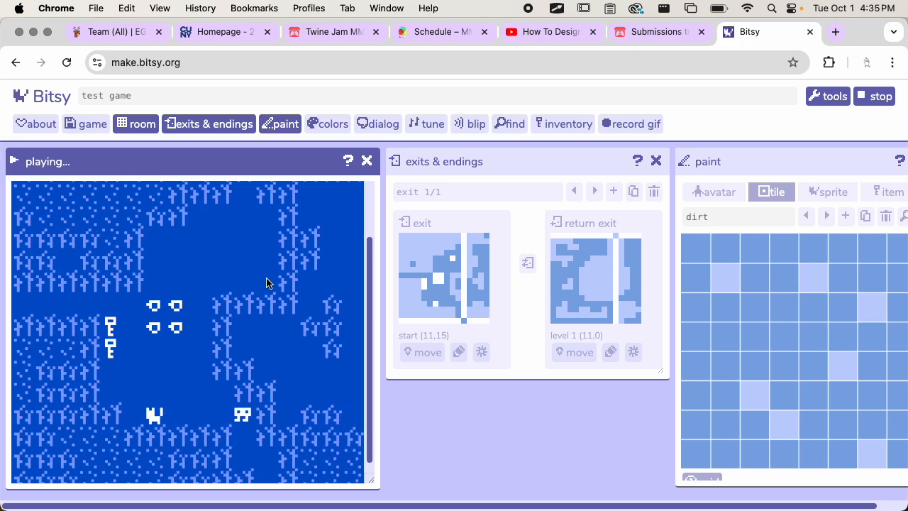
key("Down")
key("Down")
key("Right")
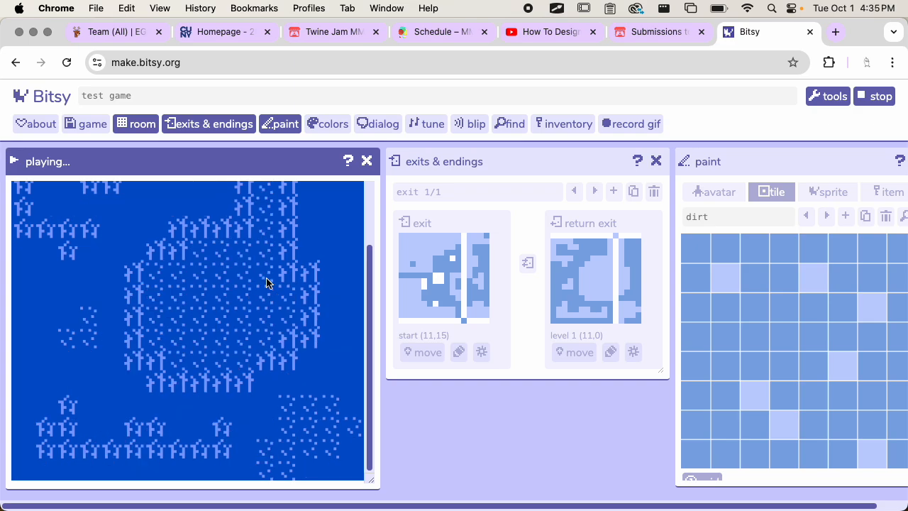
- Walk the avatar down level 1's entrance corridor and around the clearing
scroll(266, 283, "up", 3)
key("Down")
key("Down")
key("Down")
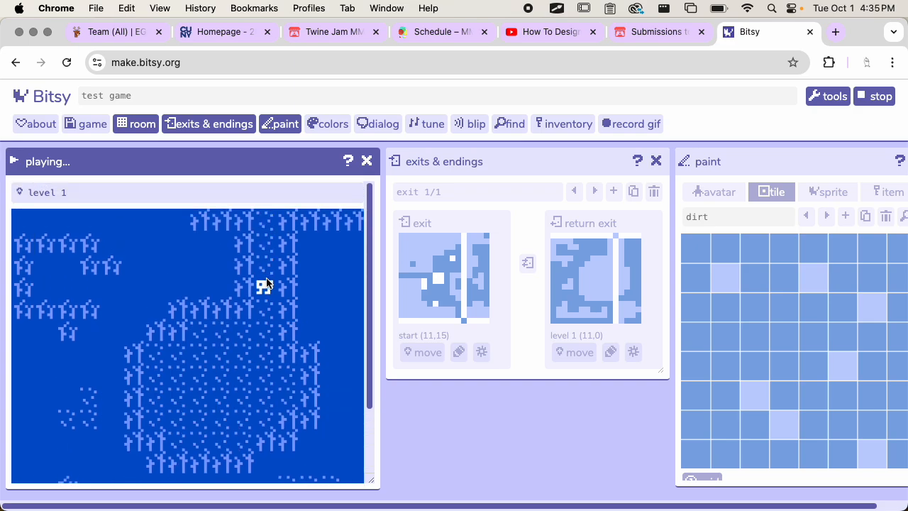
key("Up")
key("Up")
key("Down")
key("Down")
key("Down")
key("Down")
key("Down")
key("Left")
key("Left")
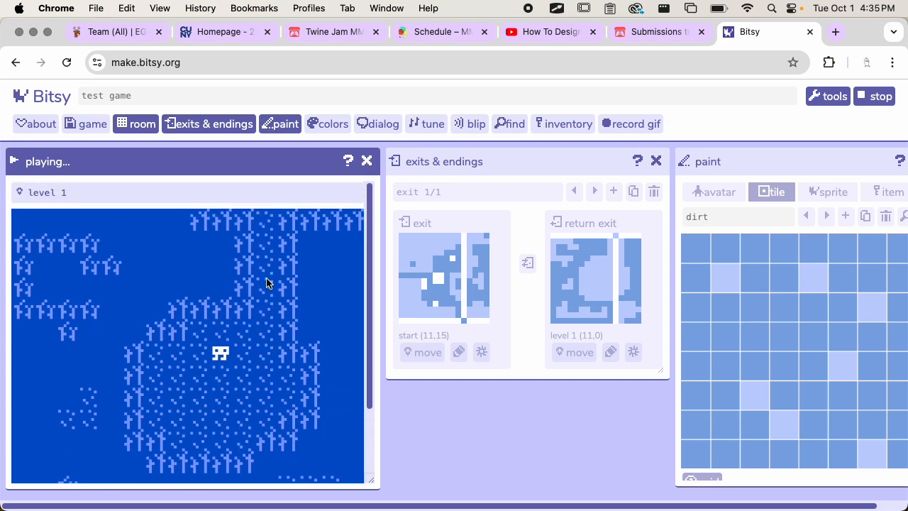
key("Down")
key("Right")
key("Right")
key("Left")
key("Up")
key("Left")
key("Right")
key("Right")
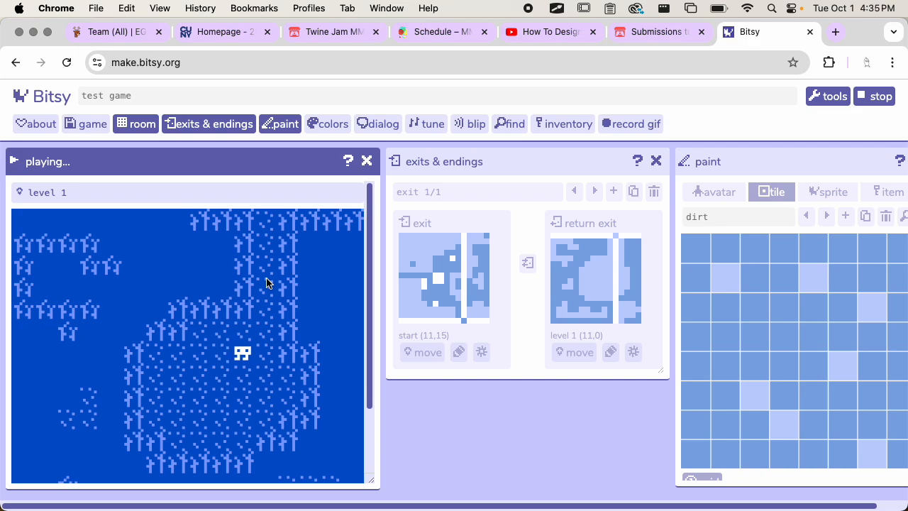
- Walk the avatar back up through level 1's entrance to test the return exit to the start room
key("Up")
key("Up")
key("Up")
key("Up")
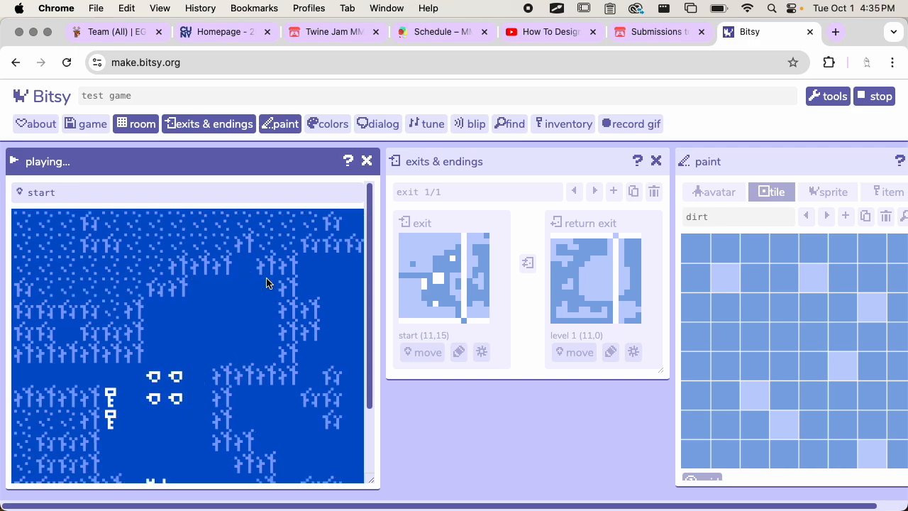
scroll(267, 283, "down", 2)
key("Left")
key("Up")
key("Up")
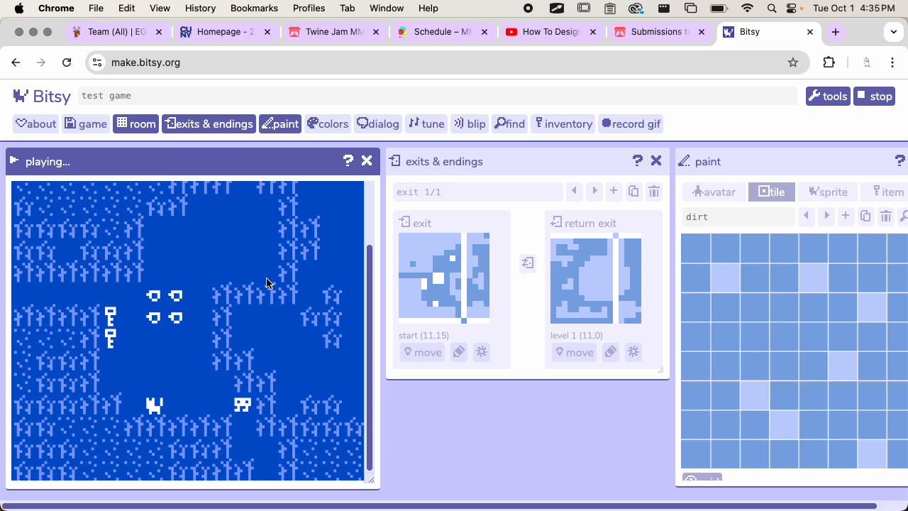
- Walk the avatar around near the cat and stop the playtest
key("Left")
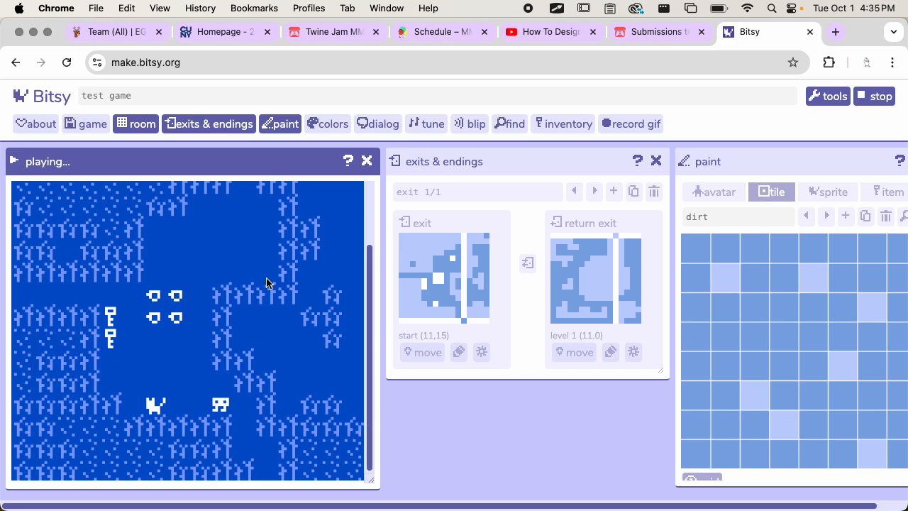
key("Right")
key("Left")
key("Up")
key("Left")
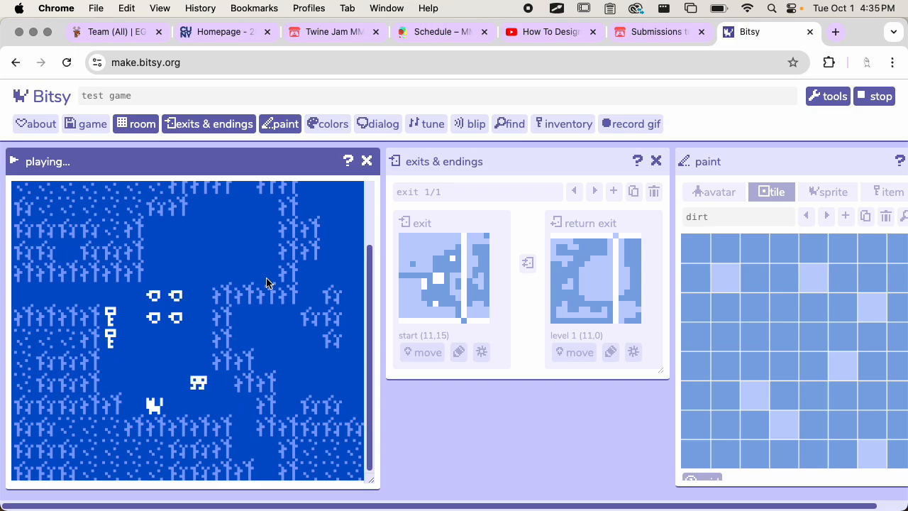
key("Up")
left_click(877, 97)
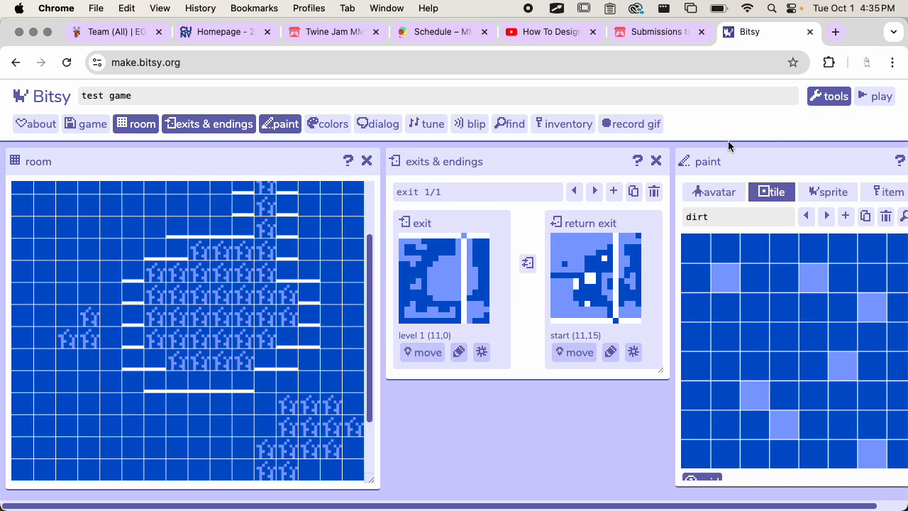
- Close the exits & endings and paint tools, and open the colors tool beside the start room
scroll(315, 244, "up", 2)
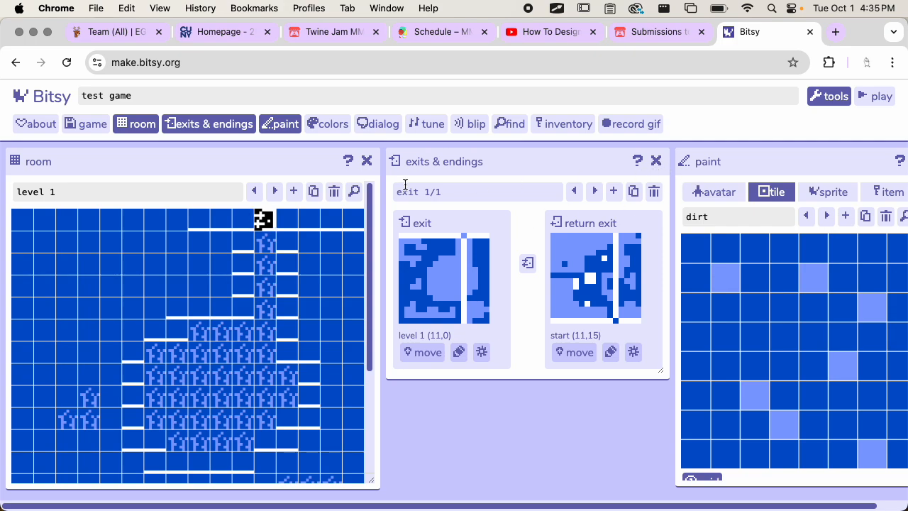
left_click(656, 162)
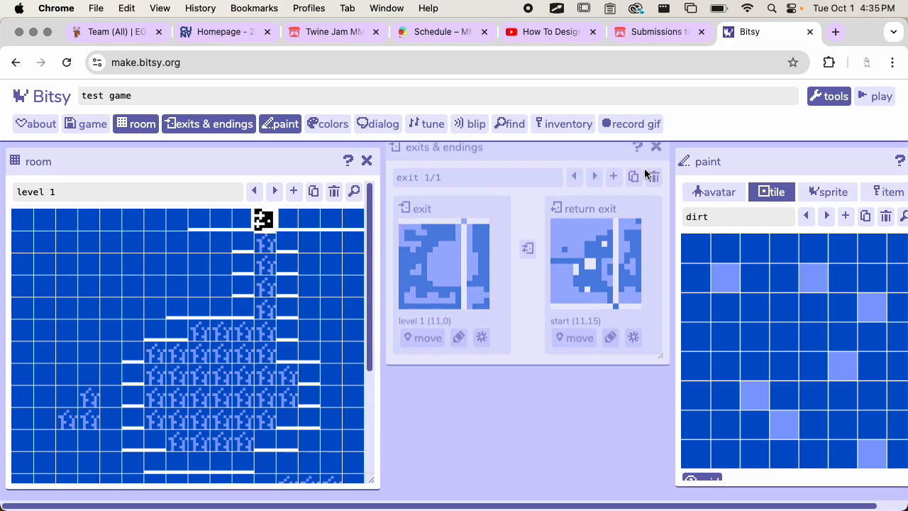
left_click(630, 159)
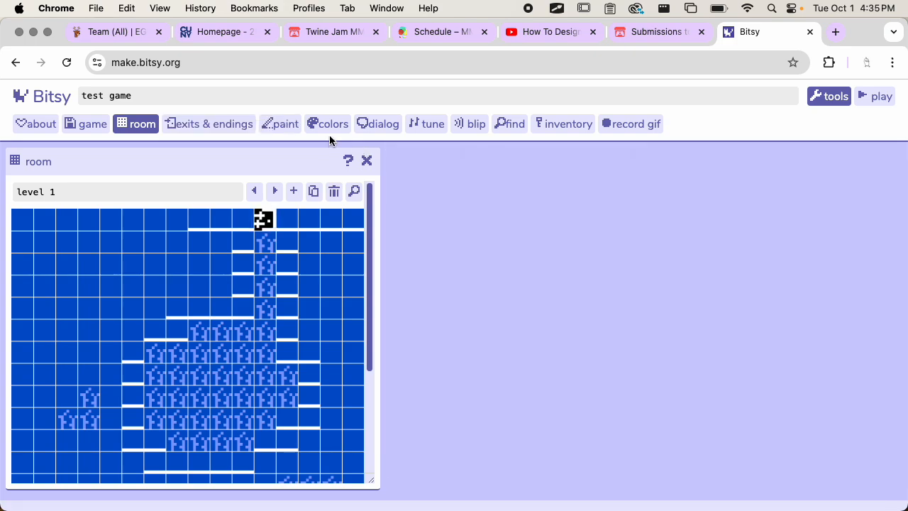
left_click(328, 126)
left_click(273, 192)
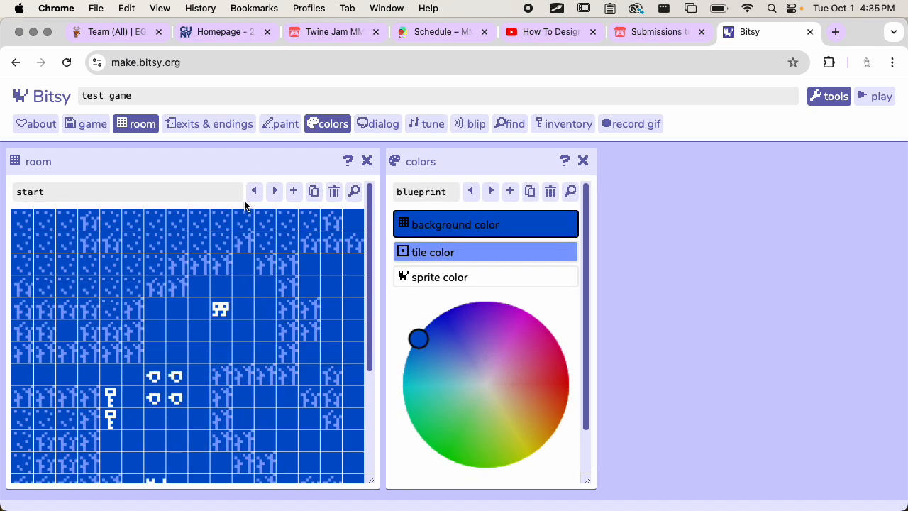
scroll(204, 250, "down", 5)
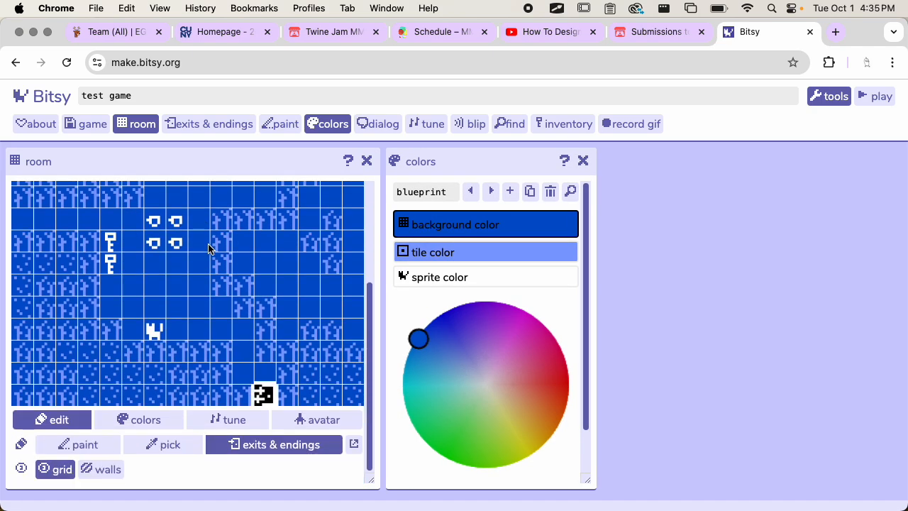
scroll(484, 316, "down", 2)
scroll(480, 305, "up", 2)
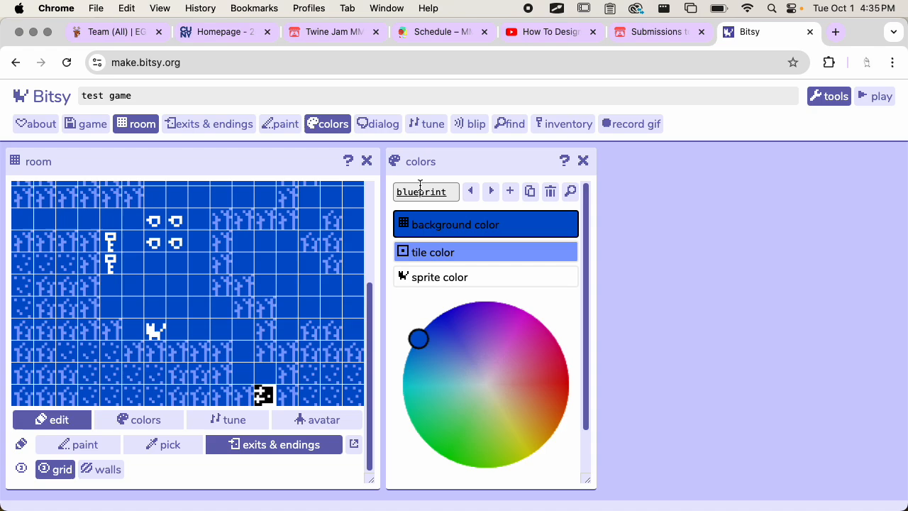
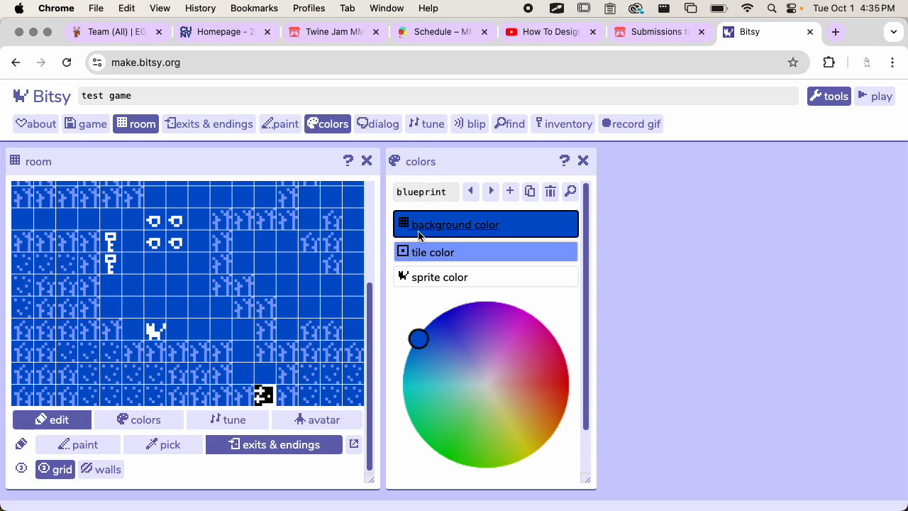
- Review the blueprint palette's colors and the start room's palette selection
scroll(214, 272, "up", 4)
scroll(213, 272, "up", 1)
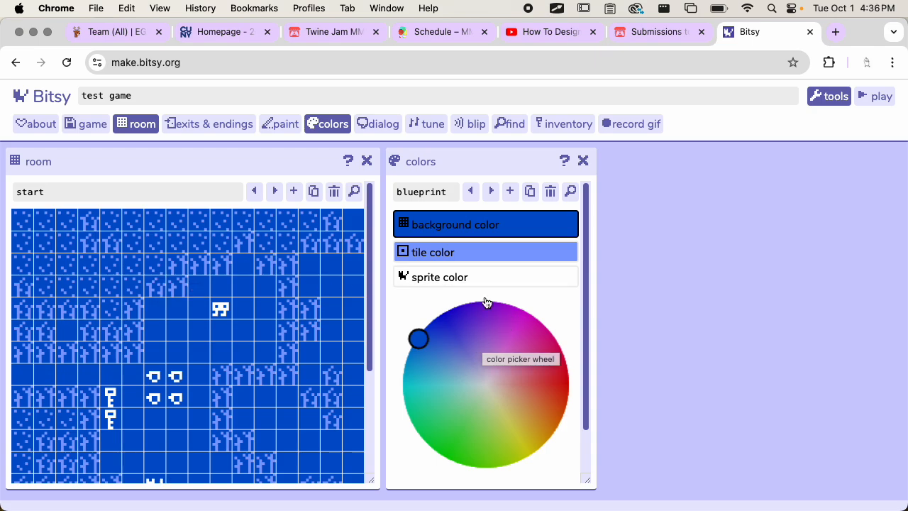
scroll(436, 321, "down", 2)
scroll(224, 330, "down", 3)
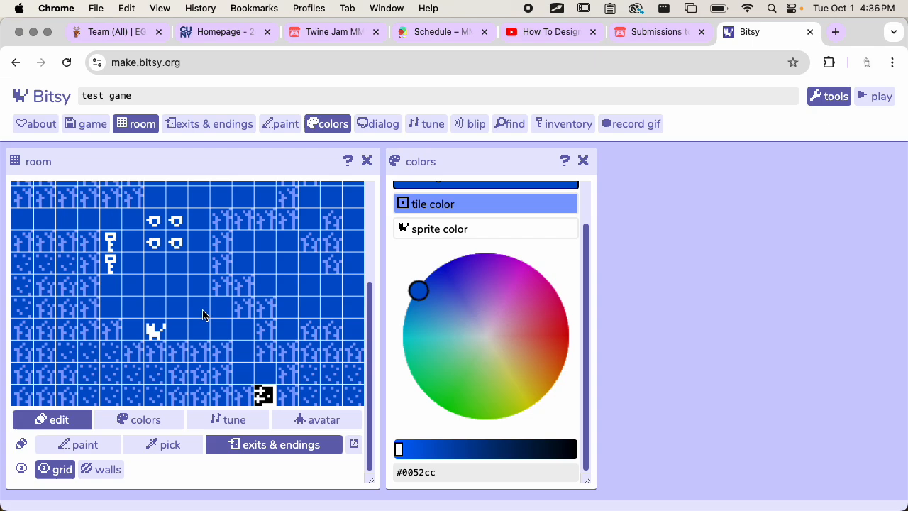
left_click(144, 420)
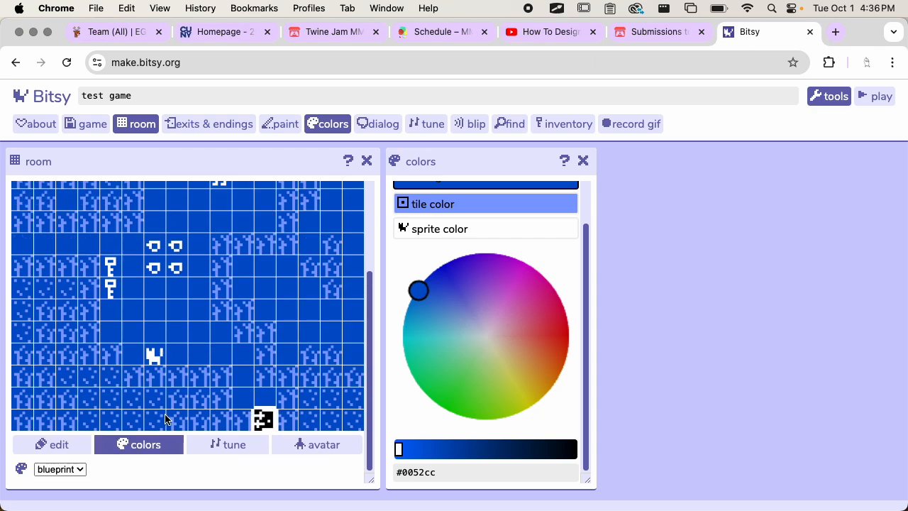
scroll(205, 284, "up", 2)
scroll(201, 287, "down", 2)
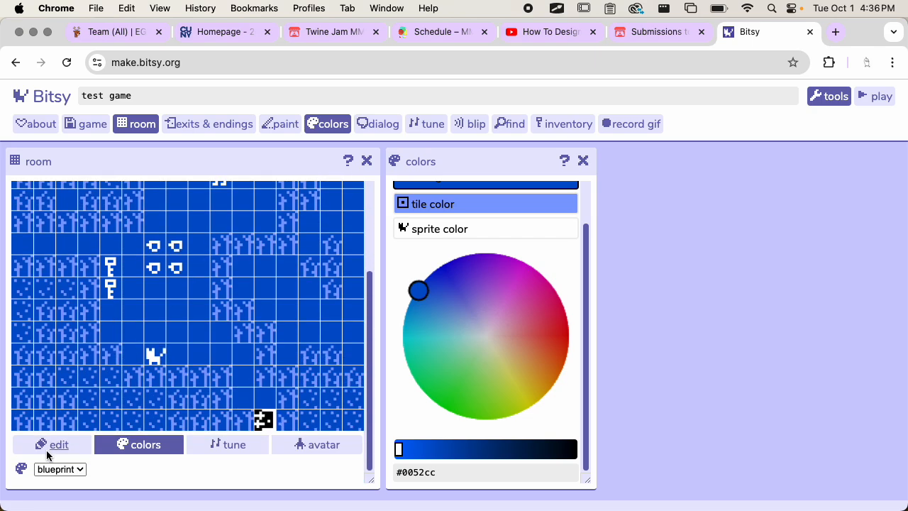
left_click(70, 472)
left_click(124, 480)
scroll(454, 316, "up", 2)
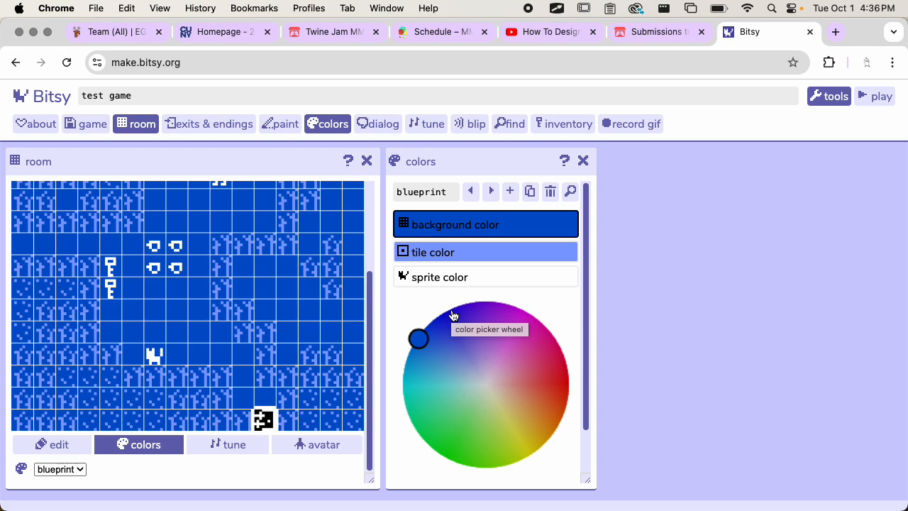
scroll(248, 280, "up", 3)
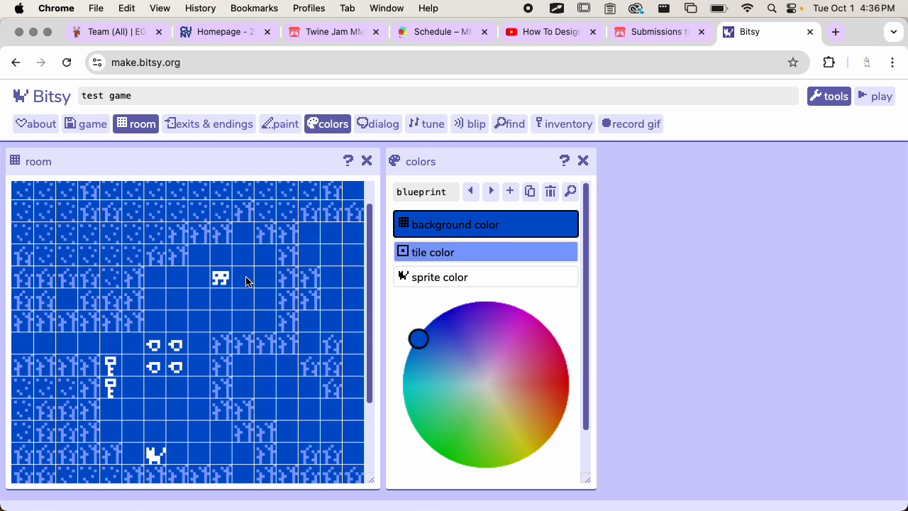
scroll(248, 279, "down", 3)
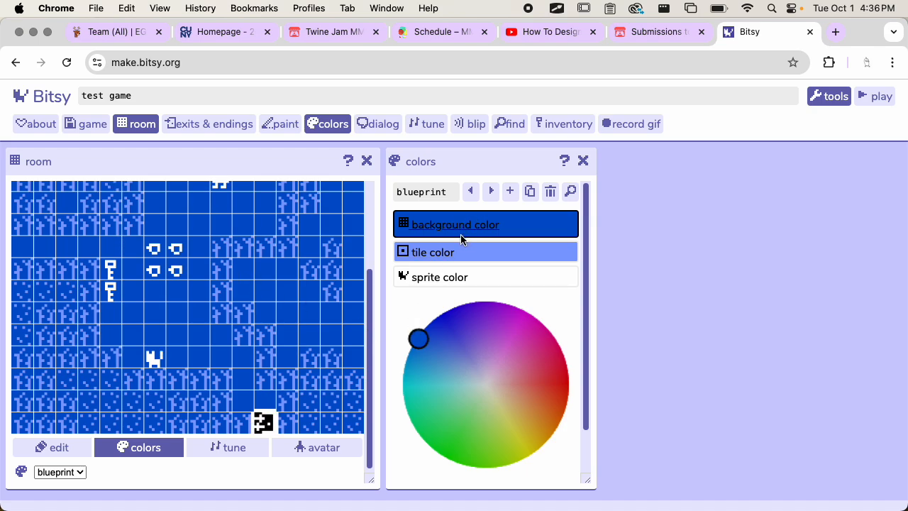
- Set the blueprint palette's background color to reddish brown and its tile color to bright green
left_click_drag(426, 344, 534, 399)
scroll(334, 338, "up", 3)
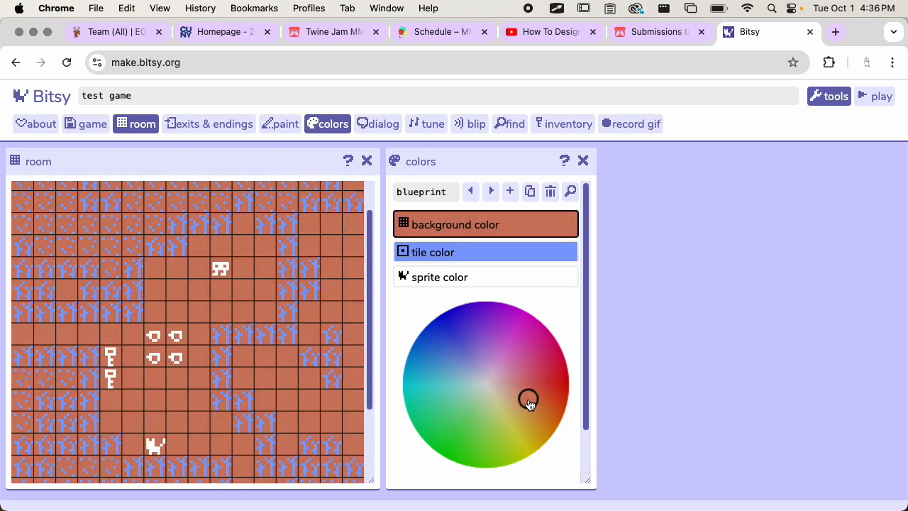
left_click(440, 257)
left_click_drag(470, 372, 418, 423)
scroll(324, 371, "down", 3)
scroll(325, 370, "up", 1)
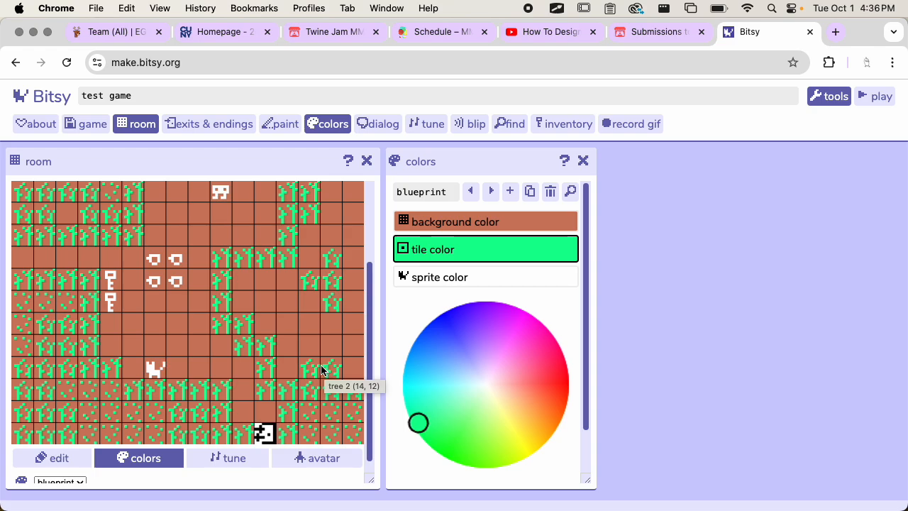
scroll(297, 315, "up", 5)
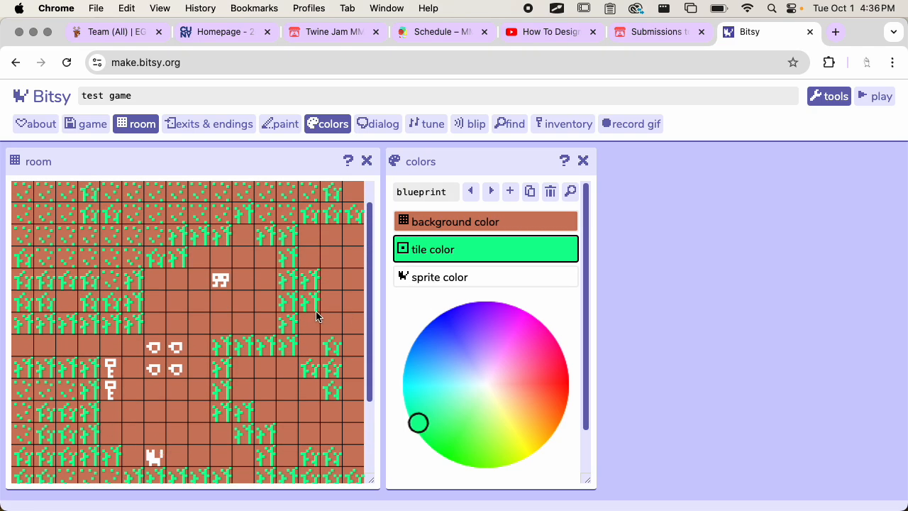
- Look over the recolored start room and switch to the level 1 room
scroll(314, 316, "down", 5)
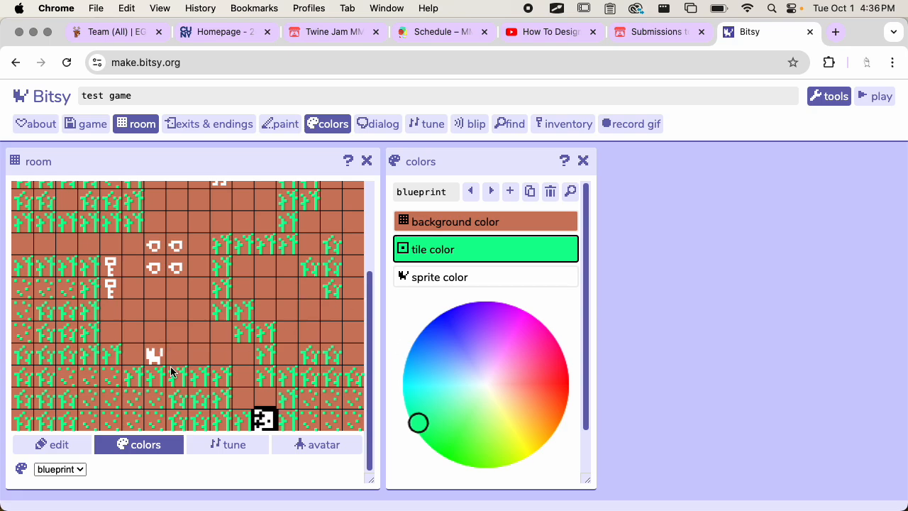
scroll(262, 297, "up", 7)
scroll(257, 293, "down", 5)
scroll(273, 312, "up", 5)
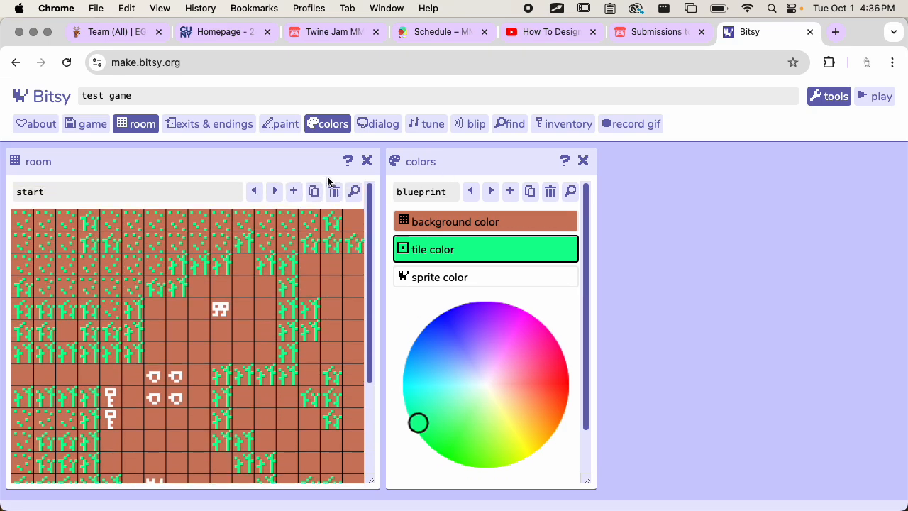
left_click(275, 192)
scroll(234, 266, "down", 5)
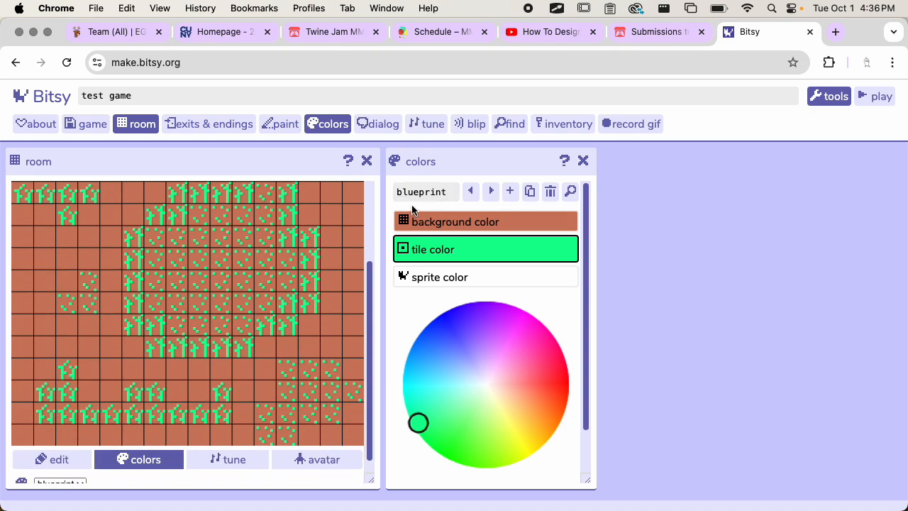
- Duplicate the blueprint palette and name the copy level 1
left_click(532, 196)
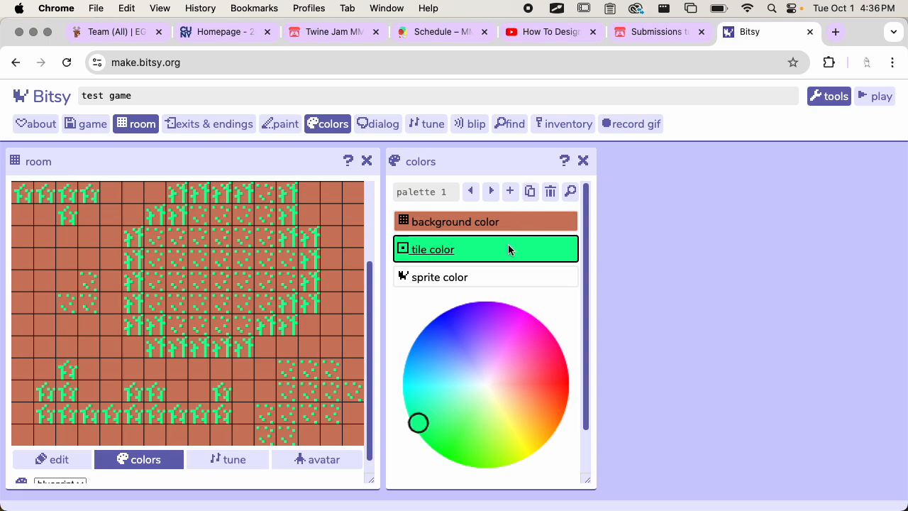
left_click(436, 201)
type("level 1")
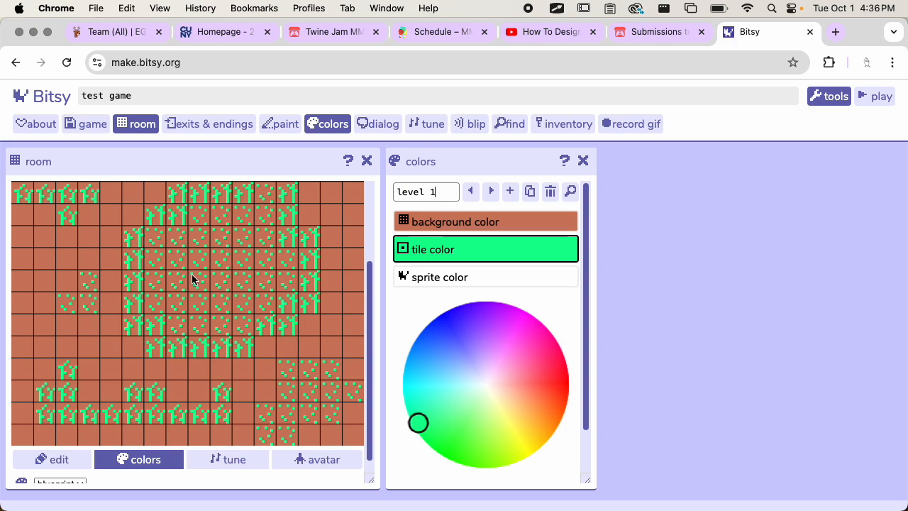
- Assign the level 1 palette to the level 1 room
scroll(192, 274, "down", 2)
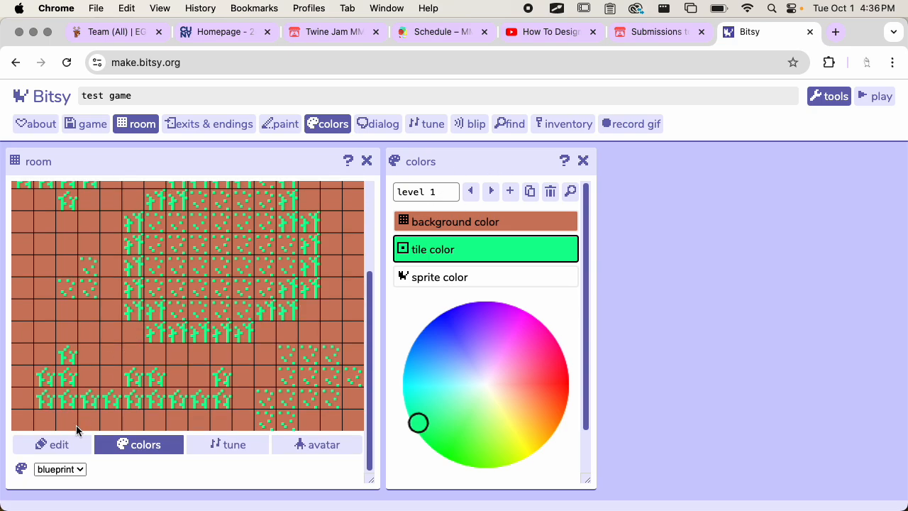
left_click(67, 469)
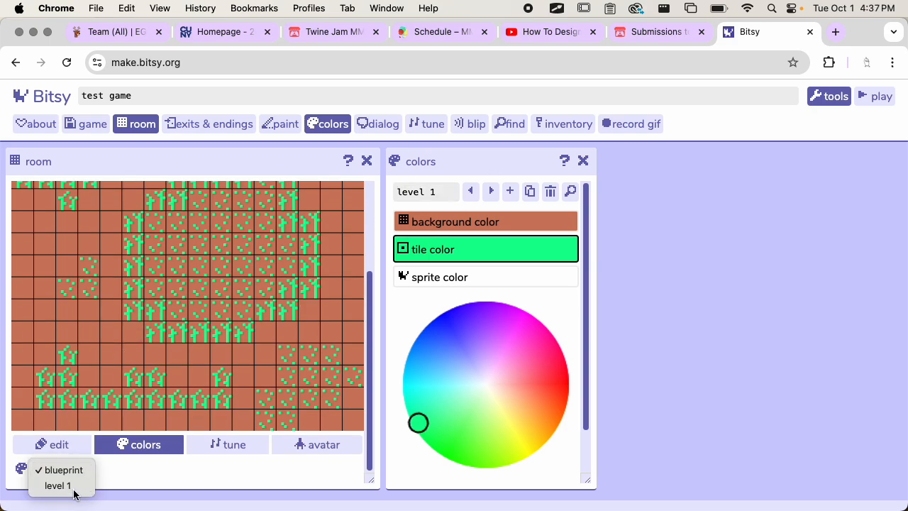
left_click(53, 485)
scroll(320, 314, "up", 5)
scroll(300, 318, "down", 2)
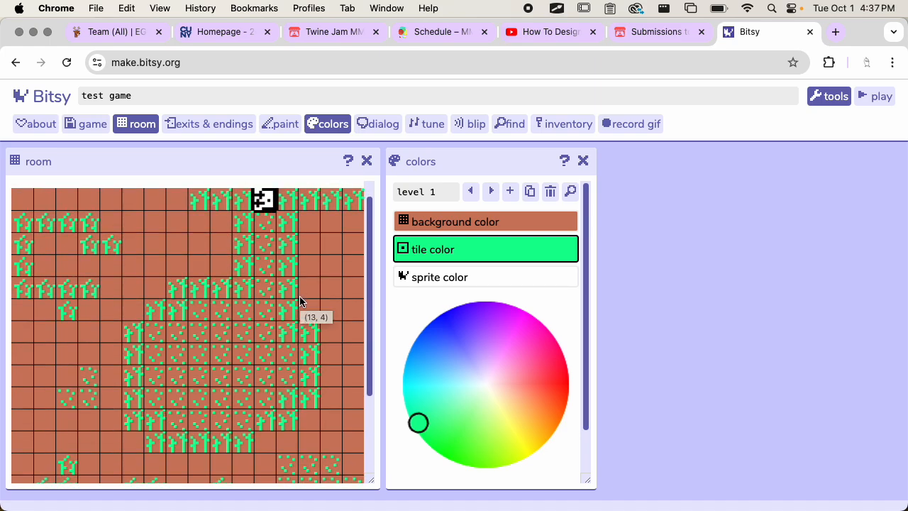
- Set the level 1 palette's background color to a dark maroon
left_click(451, 231)
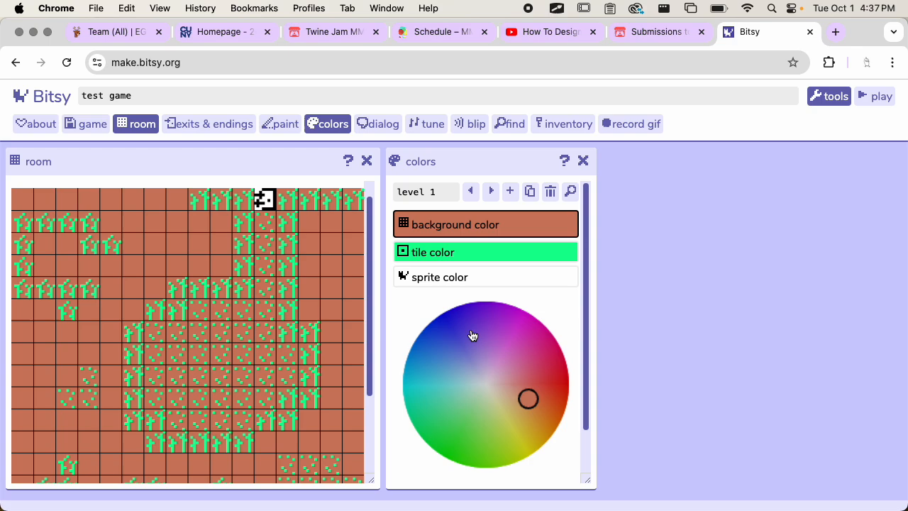
left_click_drag(525, 402, 539, 382)
scroll(556, 340, "down", 2)
left_click(464, 449)
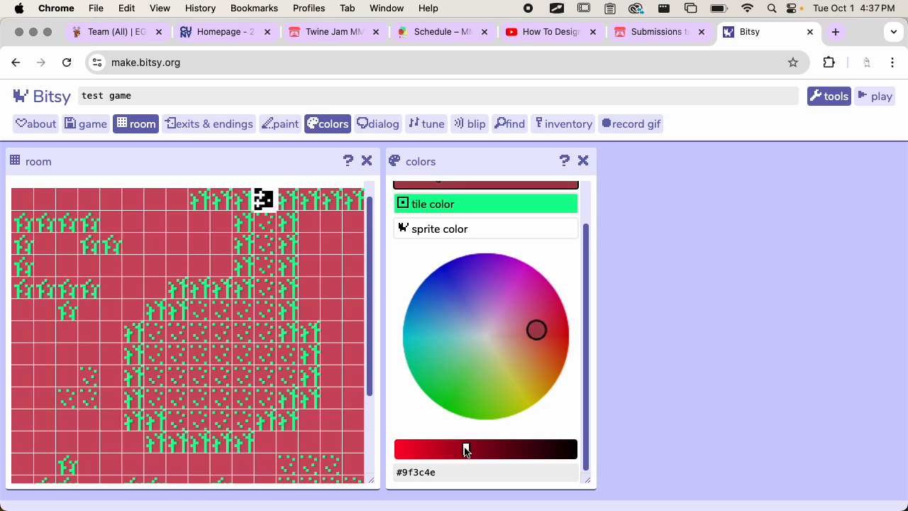
left_click(514, 447)
scroll(479, 390, "up", 2)
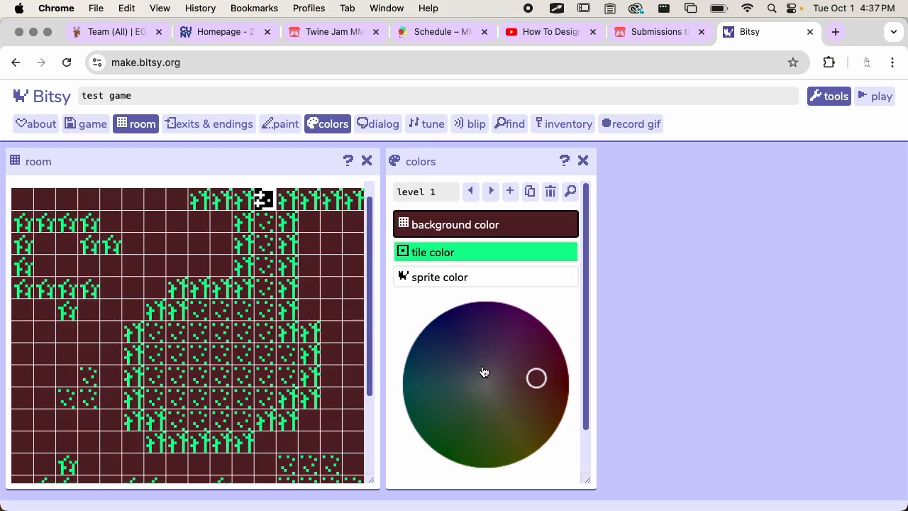
- Set the level 1 palette's tile color to a muted mint green and look over the recolored room
left_click(471, 253)
left_click_drag(433, 428, 459, 399)
scroll(535, 401, "down", 2)
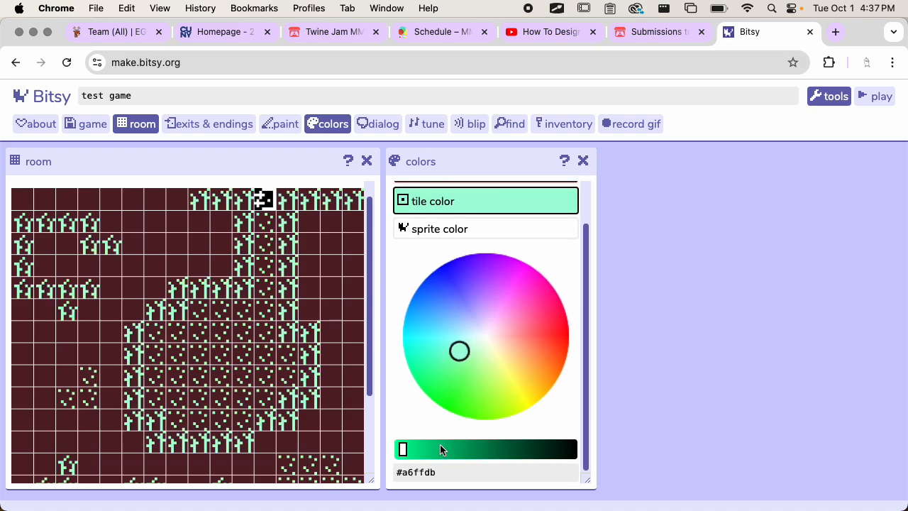
left_click(432, 448)
scroll(416, 381, "up", 2)
scroll(289, 327, "up", 1)
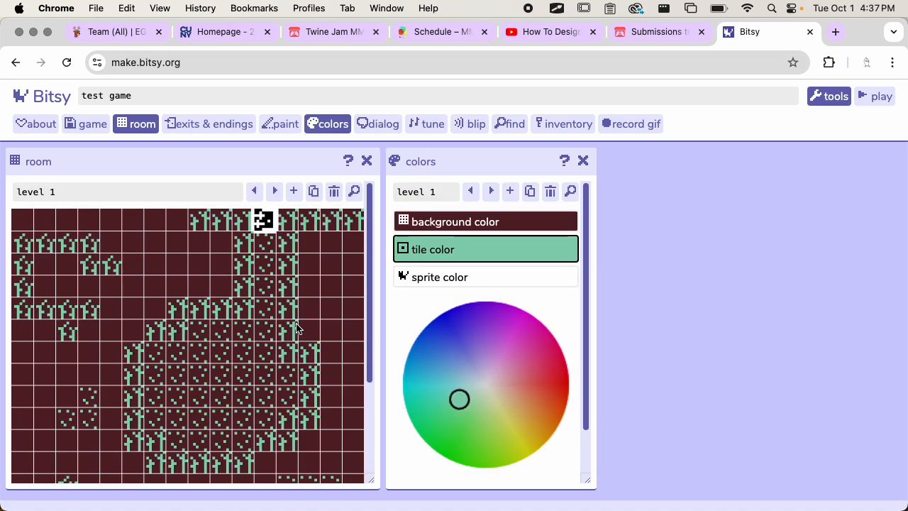
scroll(295, 327, "down", 4)
scroll(303, 325, "up", 4)
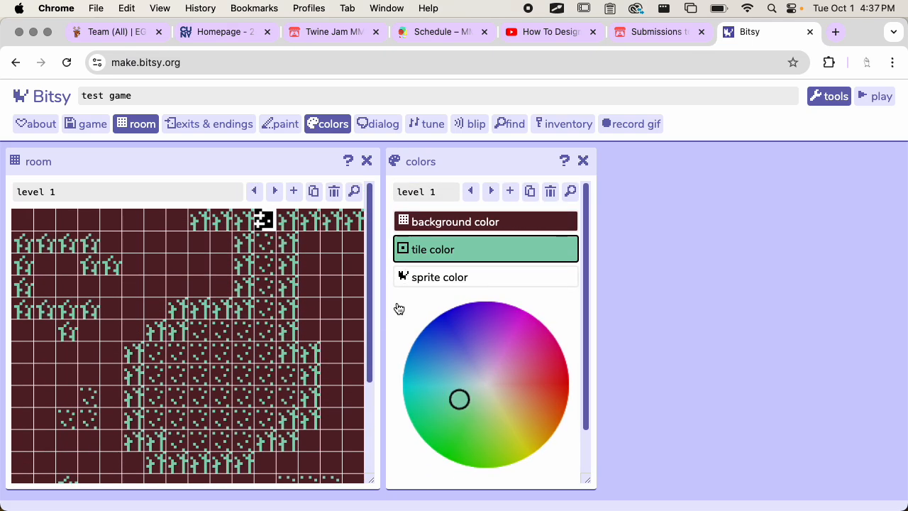
- Start a playtest and walk the avatar from the start room through the lower exit into level 1
left_click(874, 97)
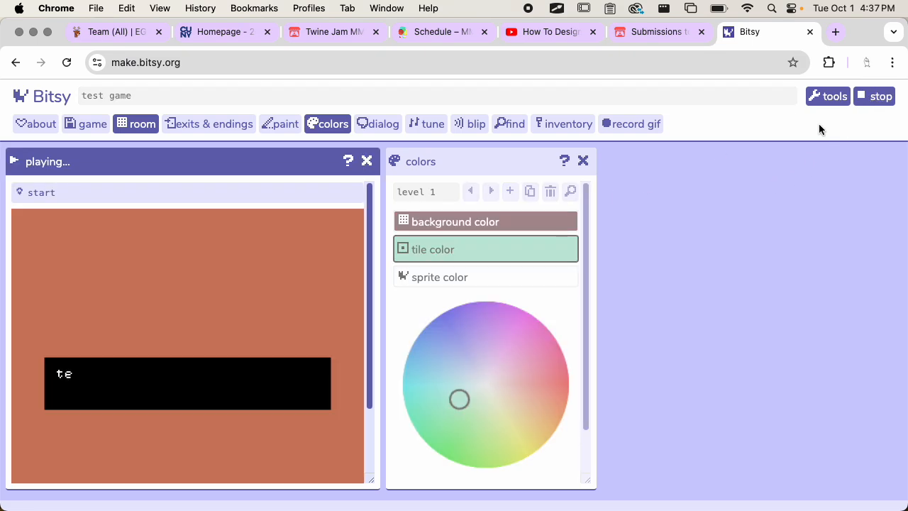
scroll(323, 281, "down", 2)
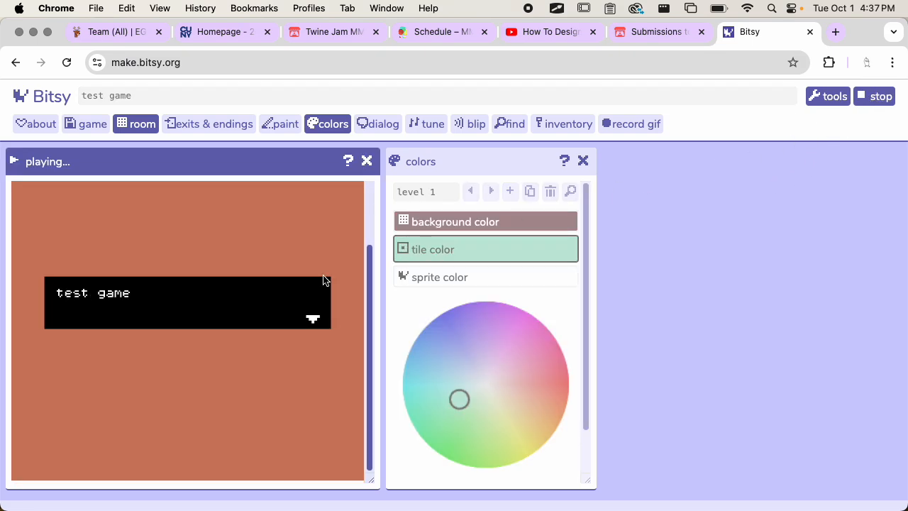
key("Down")
key("Left")
key("Down")
key("Down")
key("Down")
key("Down")
key("Down")
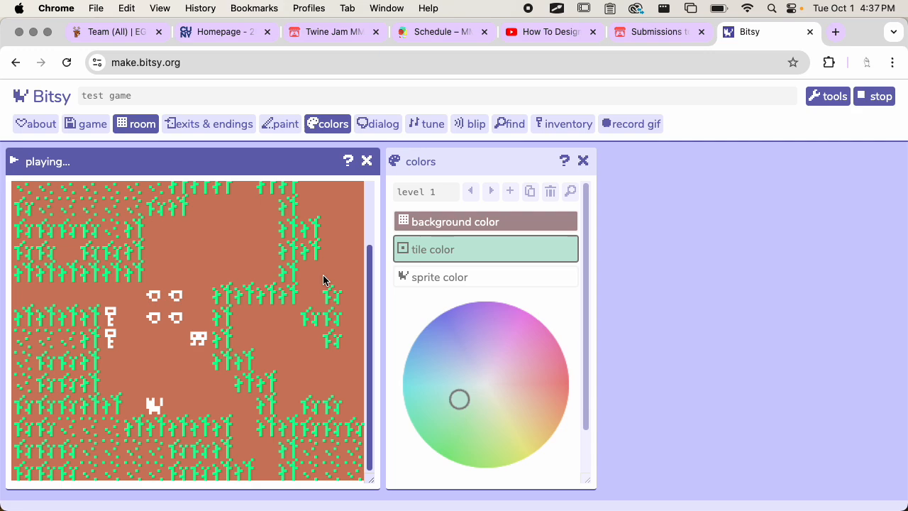
key("Down")
key("Down")
key("Down")
key("Right")
key("Up")
key("Down")
key("Right")
key("Down")
key("Down")
key("Right")
scroll(323, 280, "up", 3)
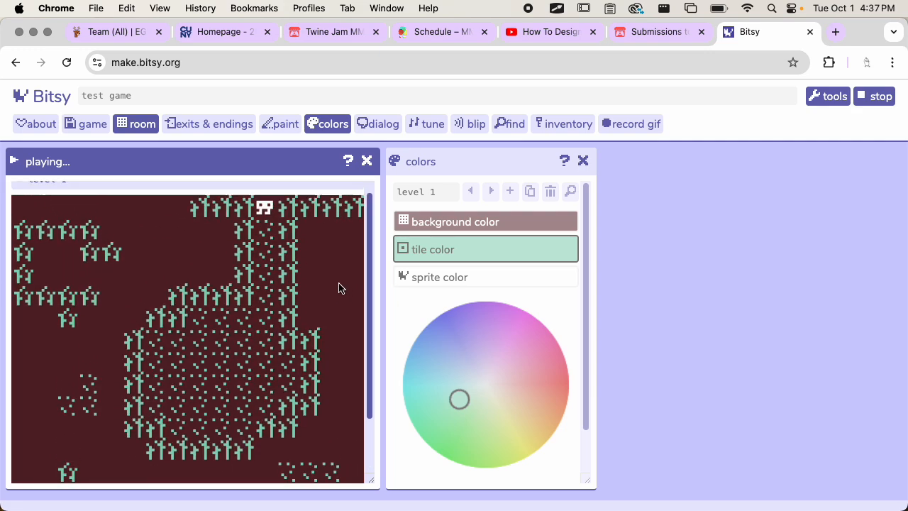
- Walk the avatar down the level 1 path into the clearing and back up through the exit to the start room
key("Down")
key("Down")
key("Down")
key("Down")
key("Down")
key("Down")
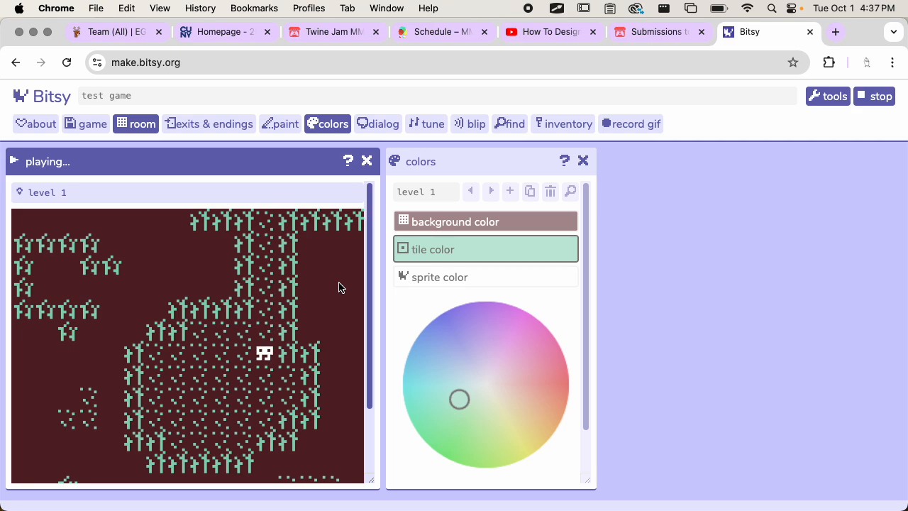
key("Left")
key("Right")
key("Up")
key("Up")
key("Up")
key("Up")
key("Up")
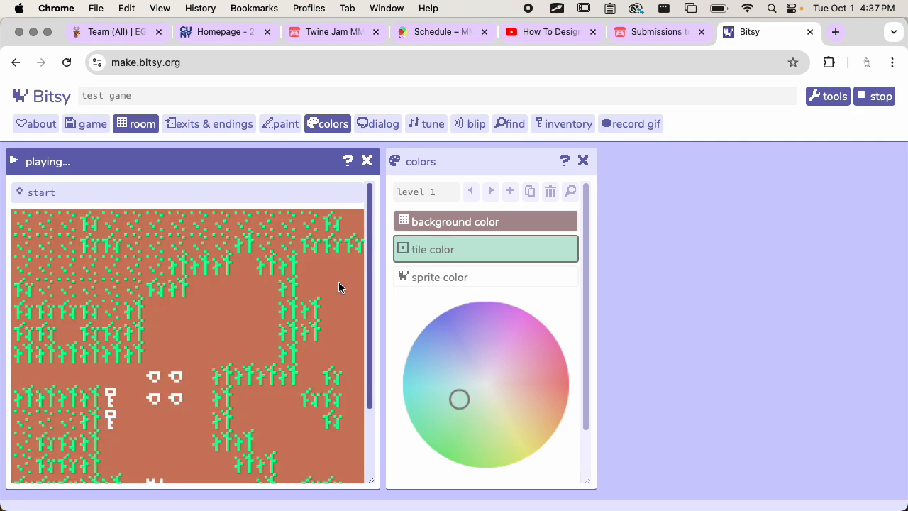
- Walk the avatar from the start room's lower exit up past the cat to the open area above the items
scroll(333, 282, "down", 2)
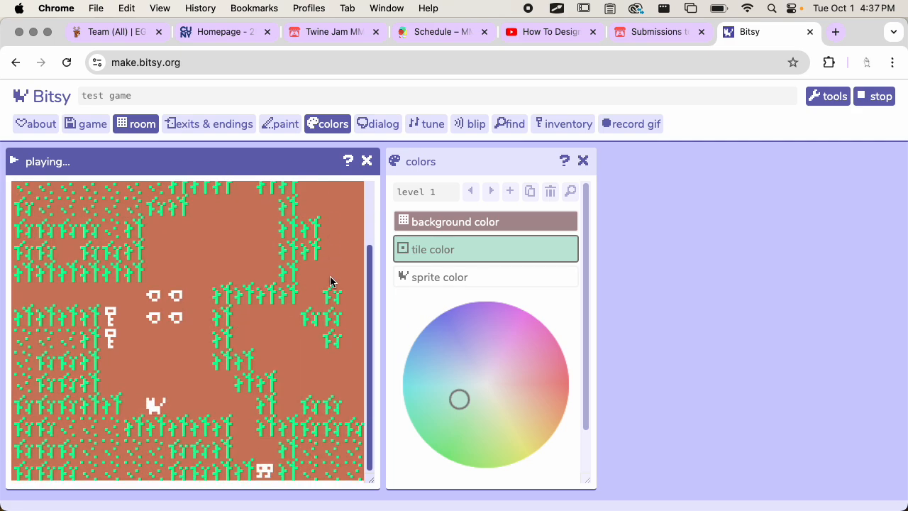
key("Up")
key("Left")
key("Up")
key("Up")
key("Left")
key("Left")
key("Up")
key("Up")
key("Up")
key("Up")
key("Up")
key("Right")
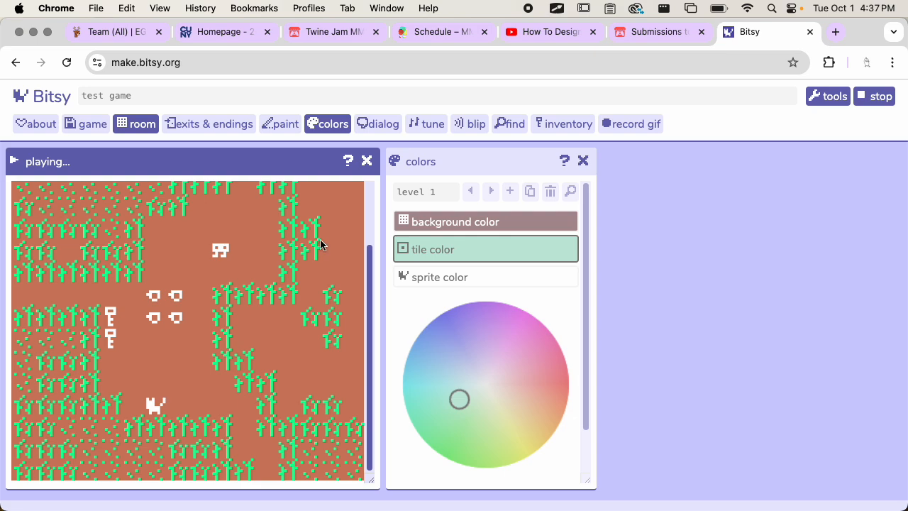
- Briefly open and close the about documentation and stop the playtest
scroll(320, 241, "up", 3)
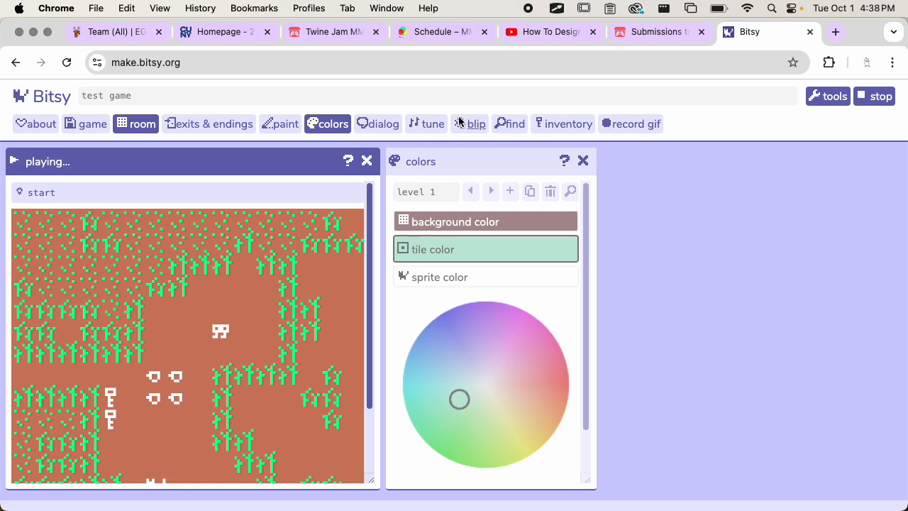
left_click(34, 126)
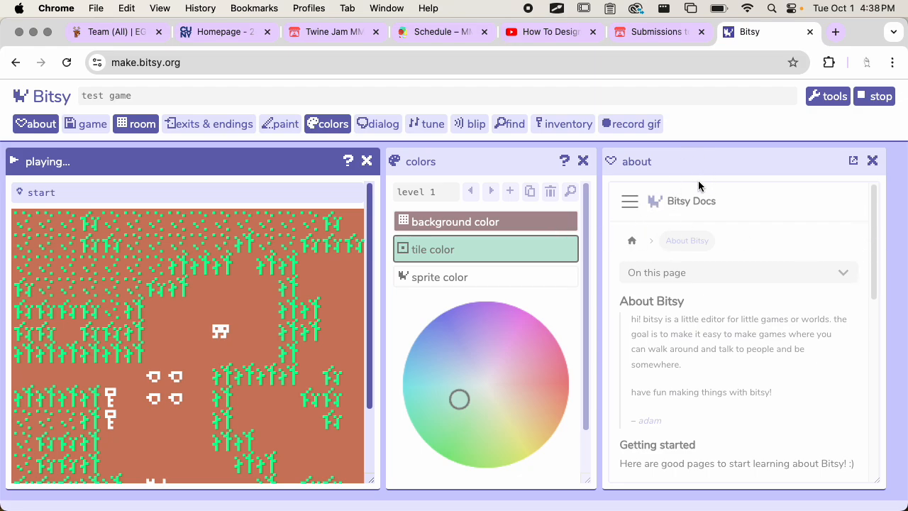
left_click(873, 161)
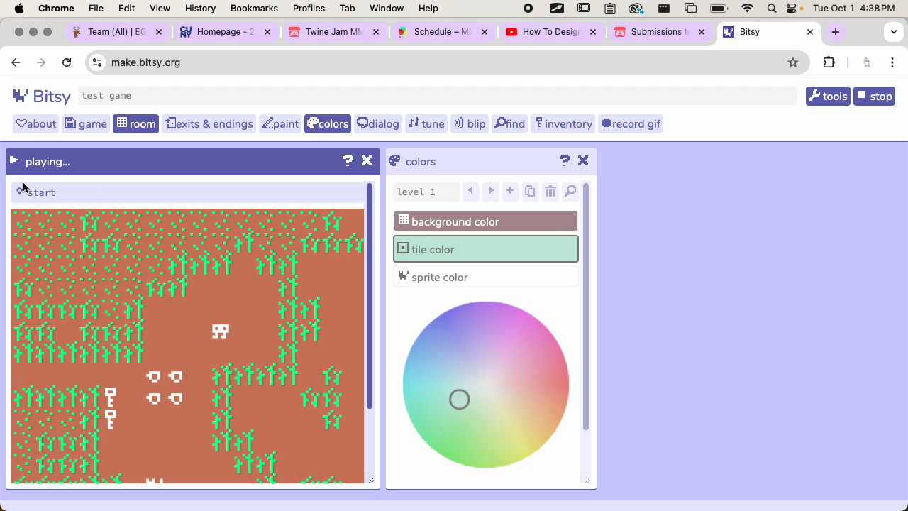
left_click(37, 124)
left_click(44, 123)
left_click(860, 98)
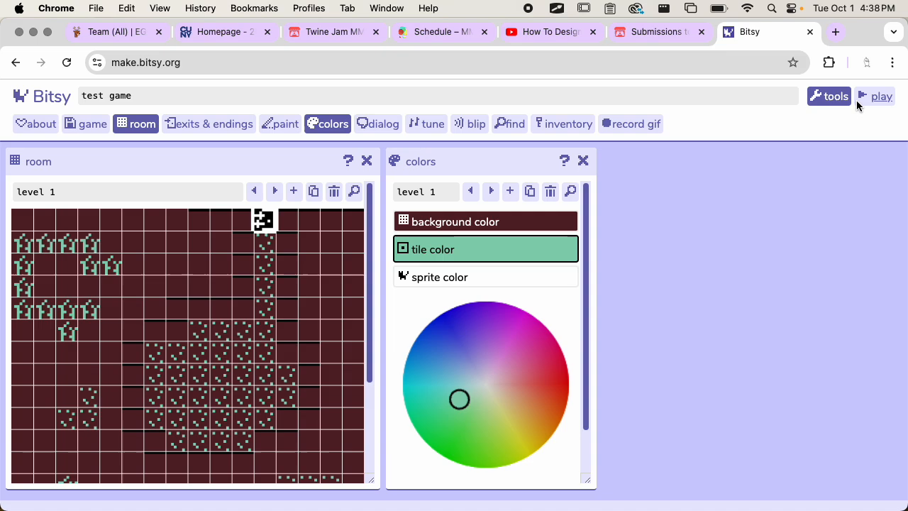
- Browse the Tools page of the Bitsy documentation and close the documentation
left_click(36, 125)
scroll(621, 234, "down", 4)
left_click(630, 200)
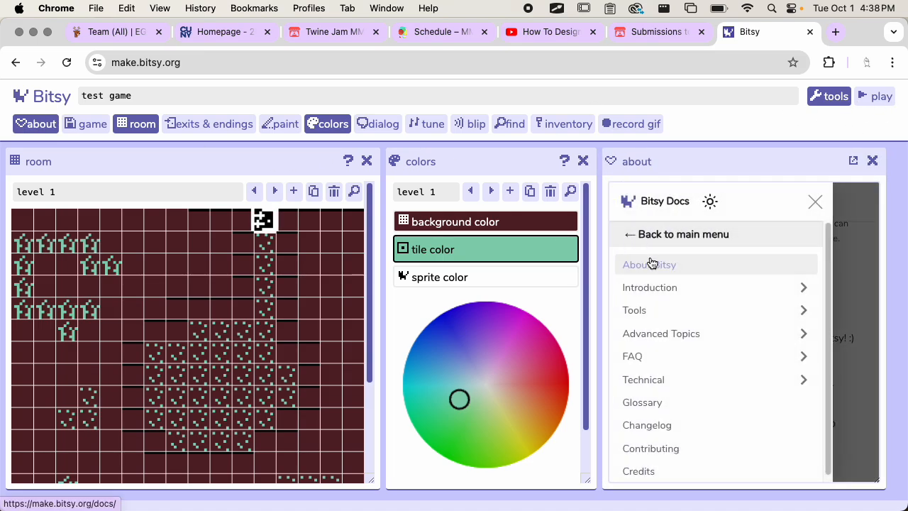
left_click(673, 307)
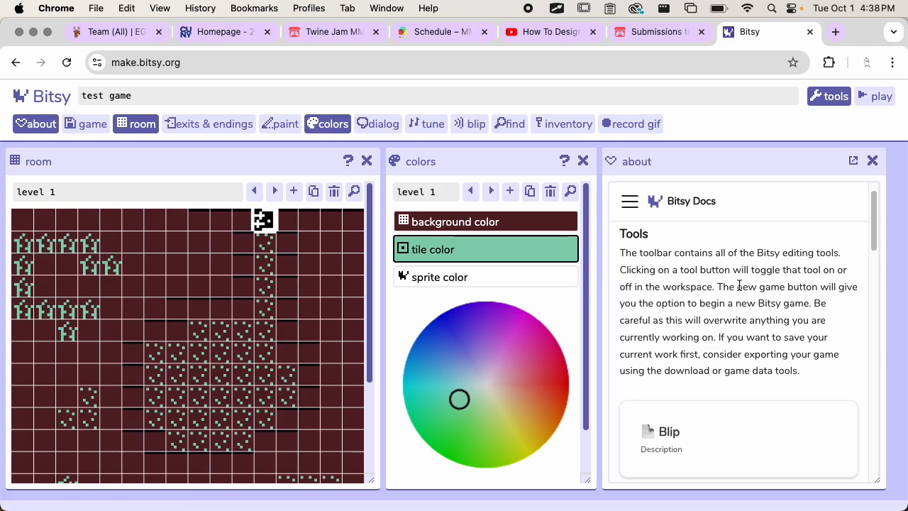
scroll(750, 264, "down", 5)
scroll(752, 269, "down", 8)
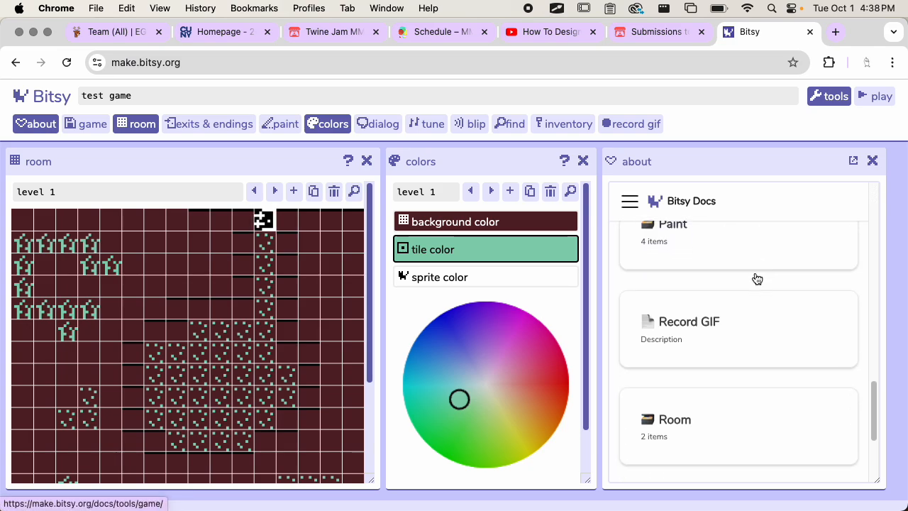
scroll(738, 284, "down", 1)
scroll(719, 291, "up", 2)
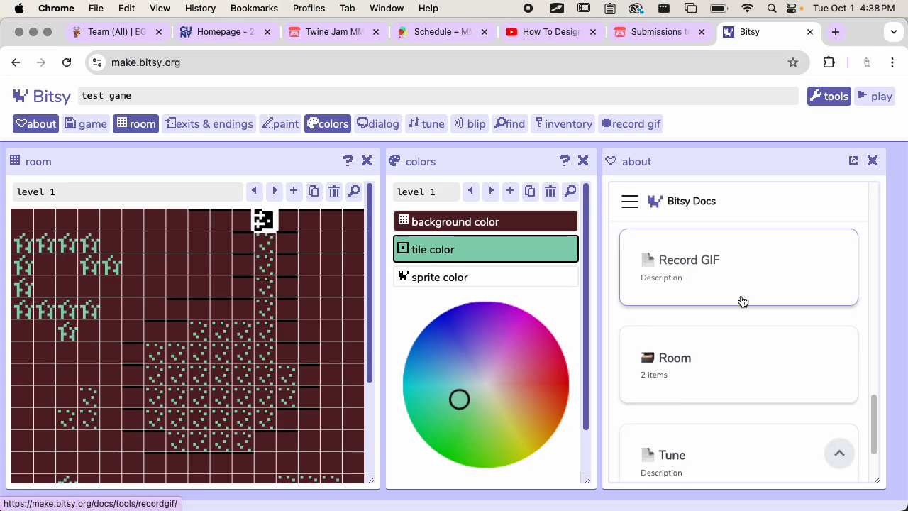
scroll(752, 295, "down", 3)
scroll(720, 331, "up", 5)
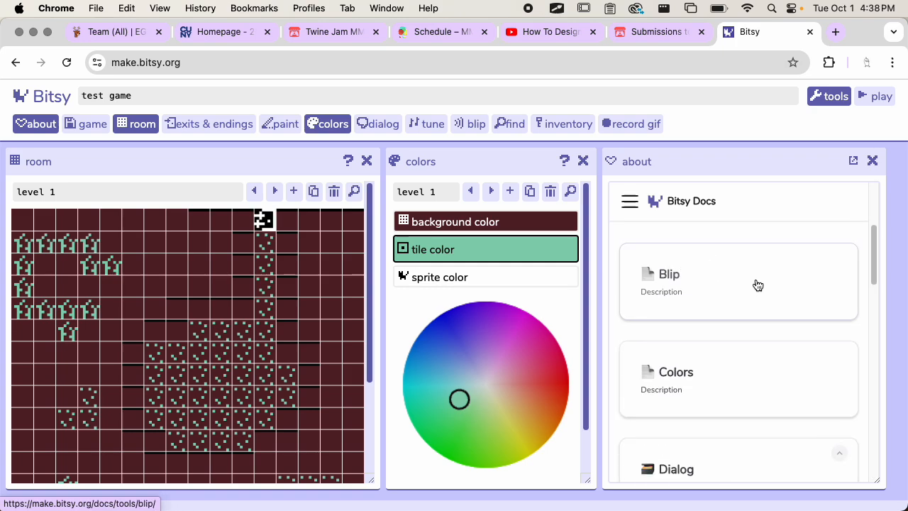
left_click(873, 160)
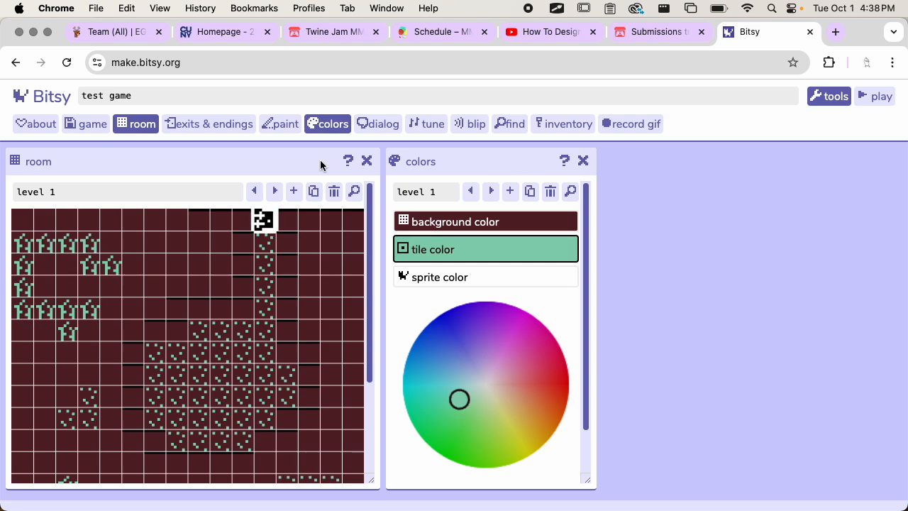
- Open the help page for the colors tool and read through its description
left_click(565, 162)
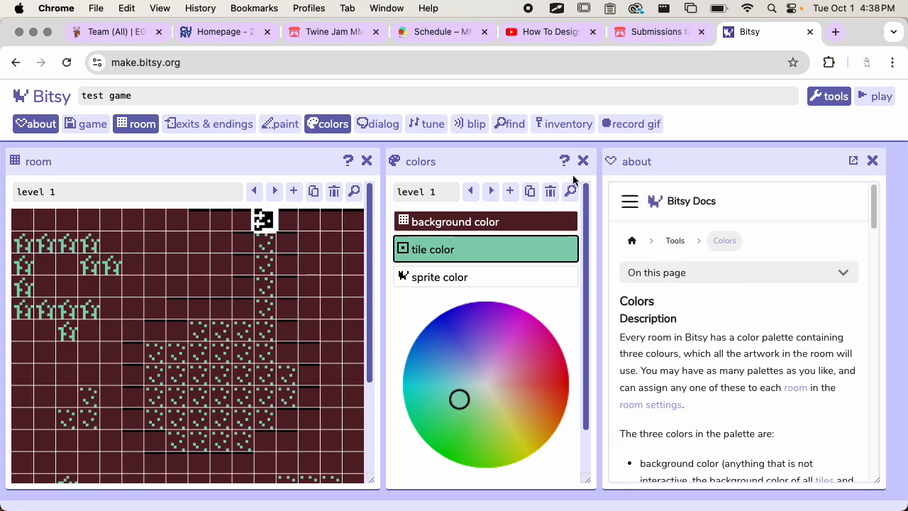
scroll(745, 259, "down", 10)
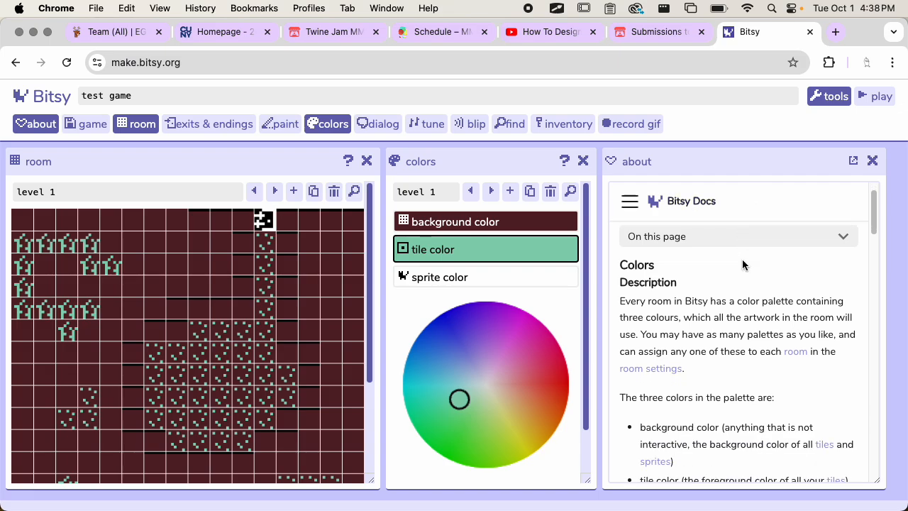
scroll(749, 254, "up", 10)
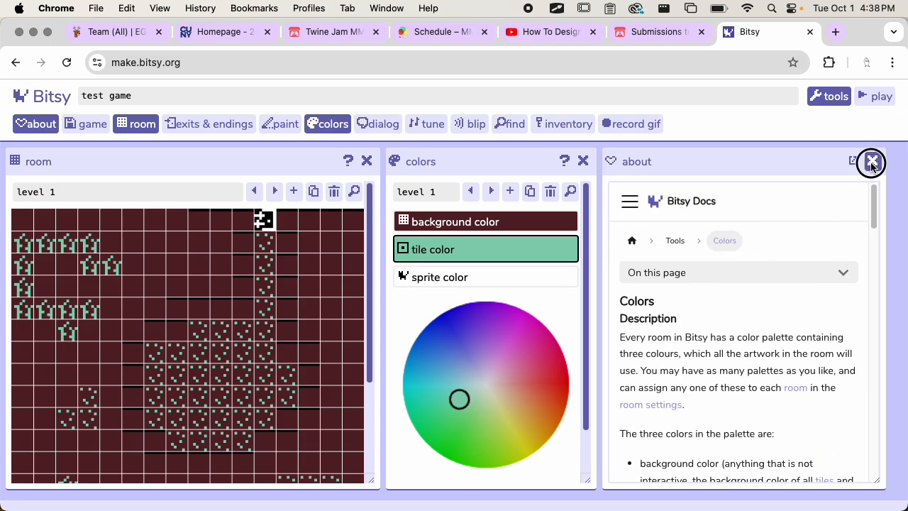
- Close the documentation and the colors tool, switch to the start room and open the game save options
left_click(873, 161)
left_click(583, 156)
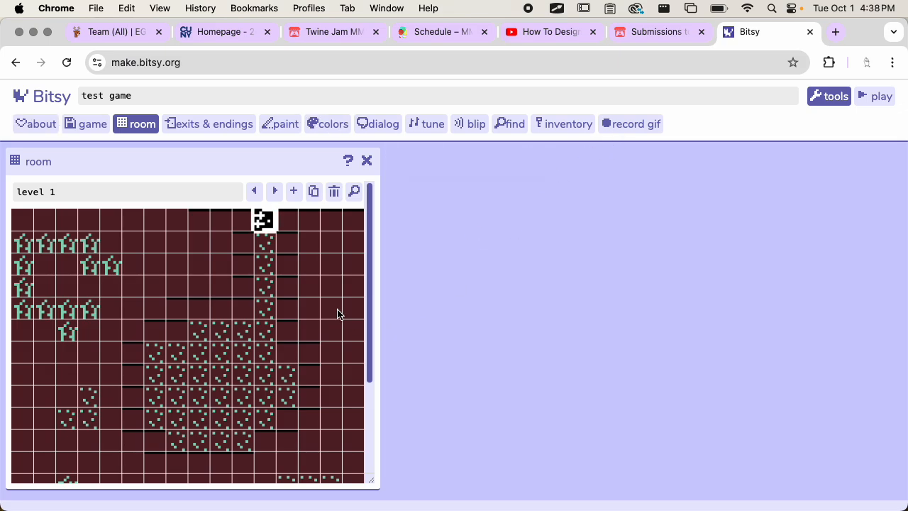
left_click(254, 191)
left_click(106, 129)
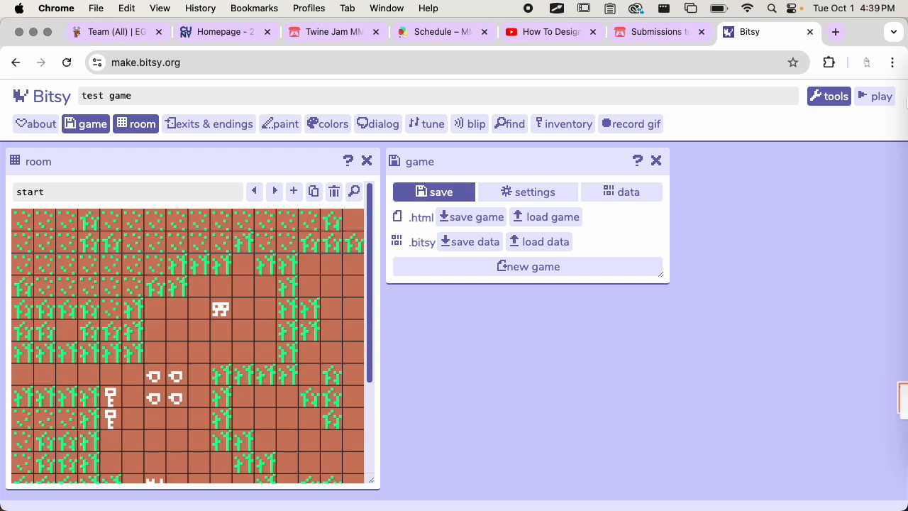
- Switch to Finder and delete New Piskel.png and the MMP 210 sound JPG from the Downloads folder
mouse_move(907, 102)
left_click(876, 82)
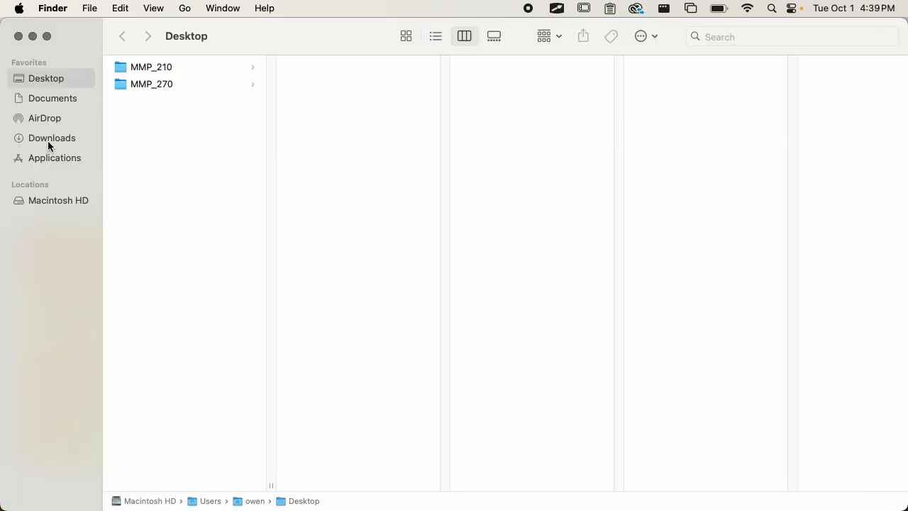
left_click(71, 138)
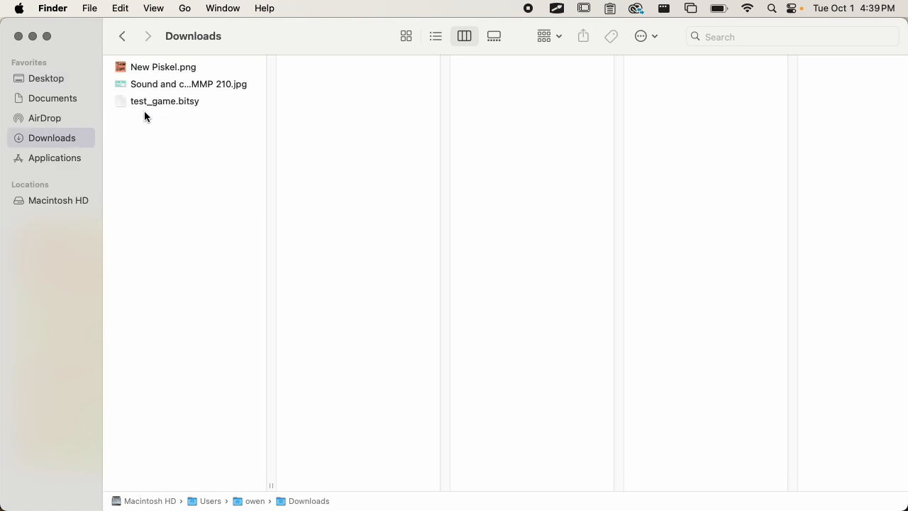
left_click(254, 88)
left_click(237, 67, "shift")
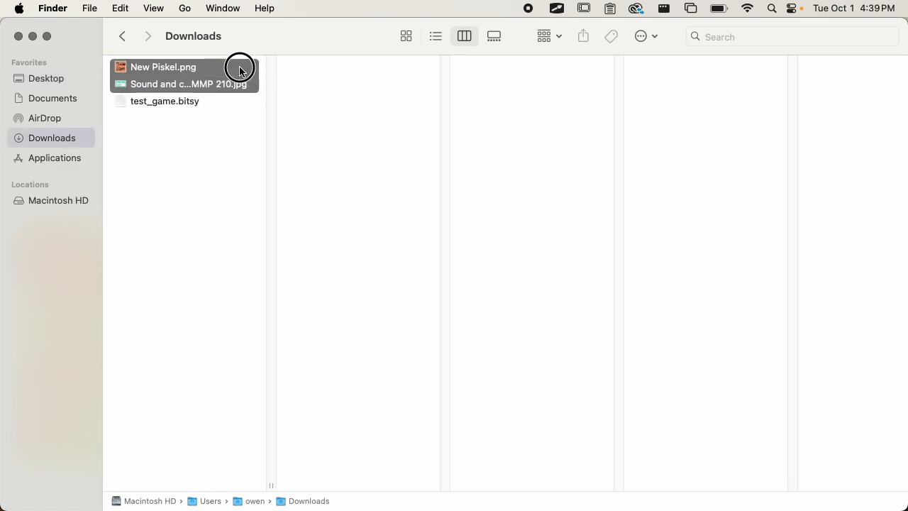
key("super+BackSpace")
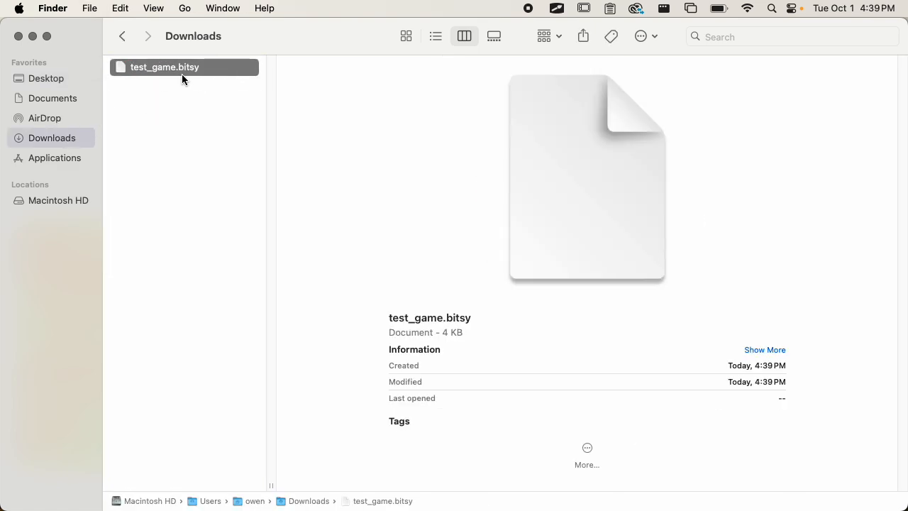
- Open test_game.bitsy in Sublime Text to examine the game data, and close the file
left_click_drag(157, 65, 259, 96)
left_click_drag(898, 190, 880, 172)
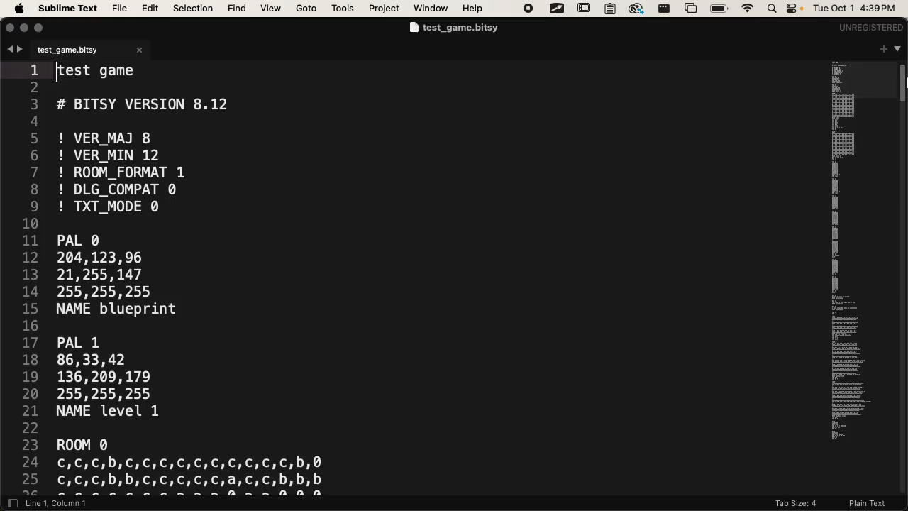
left_click_drag(898, 75, 841, 40)
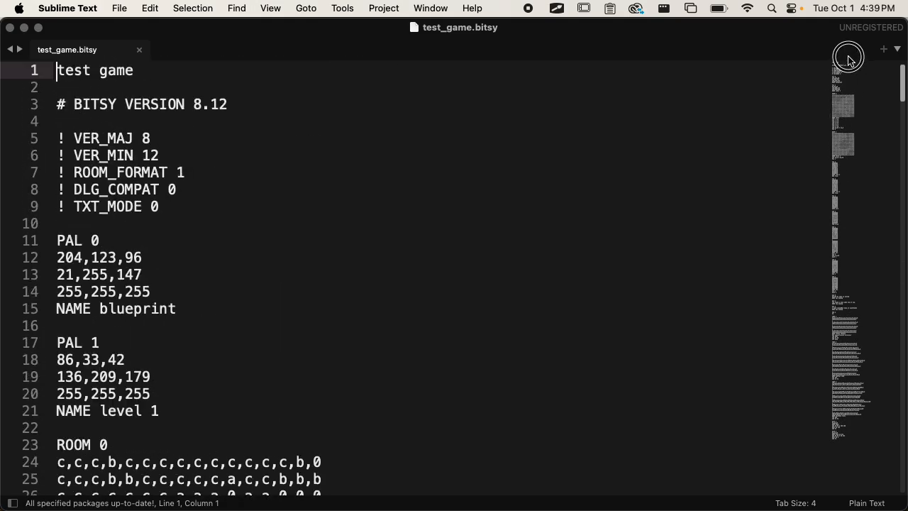
left_click(10, 28)
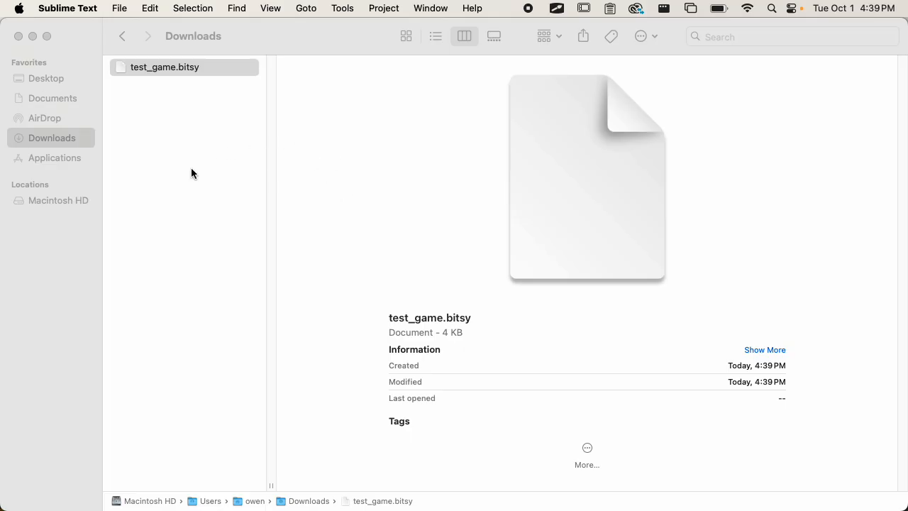
- Move test_game.bitsy from Downloads to the Desktop and into the MMP_270 folder
left_click_drag(125, 71, 61, 81)
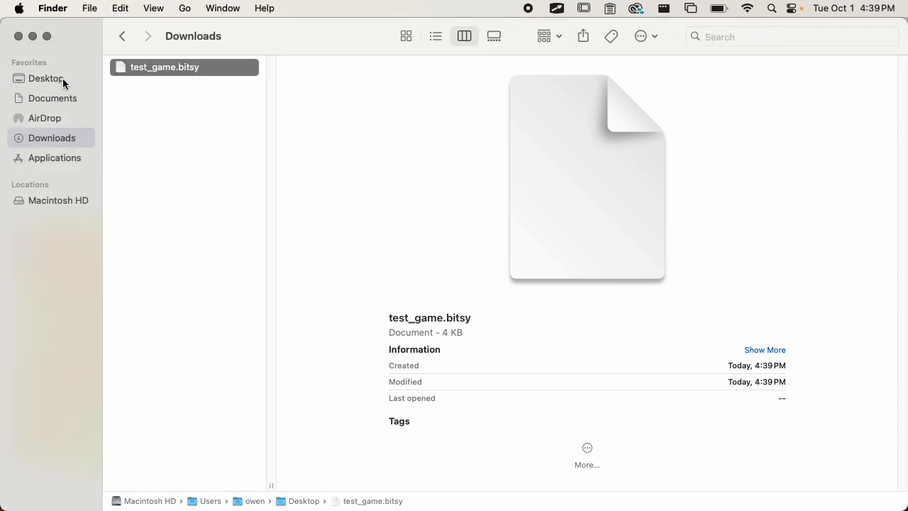
left_click(61, 79)
left_click_drag(154, 88, 160, 86)
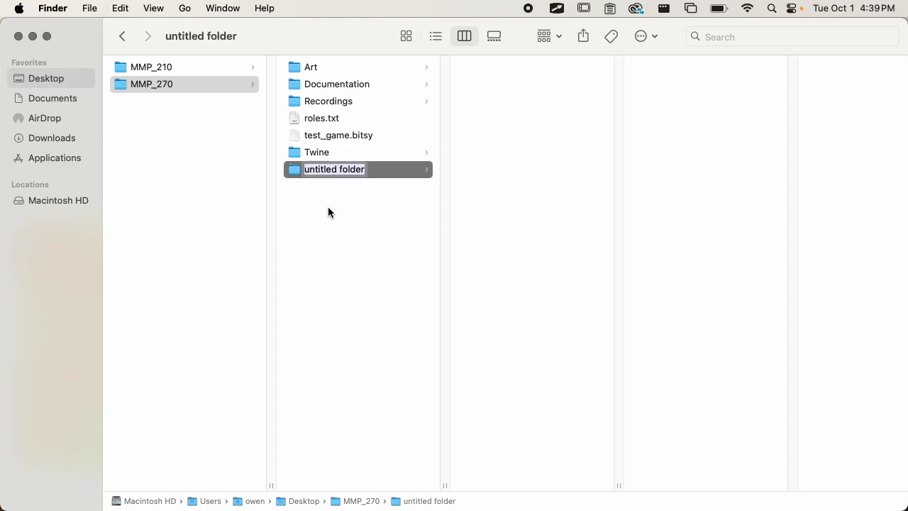
- Name the new folder in MMP_270 Bitsy and move test_game.bitsy into it
type("Bitsy")
key("Return")
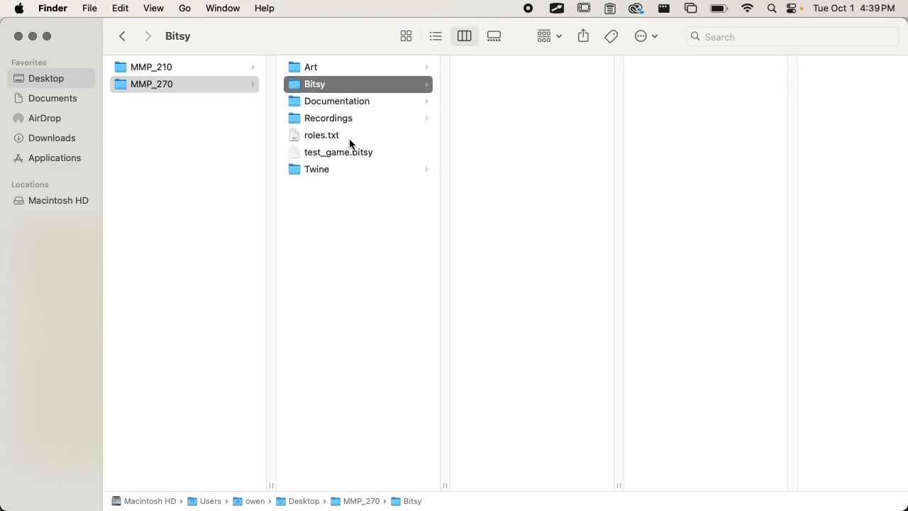
left_click_drag(348, 149, 326, 85)
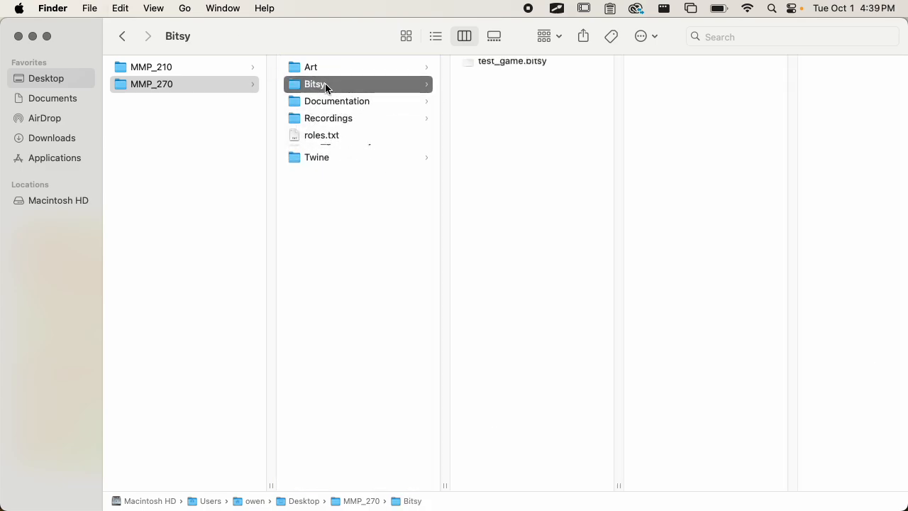
- Switch back to the Bitsy editor in Chrome and close the game tool
left_click(522, 100)
key("super+Tab")
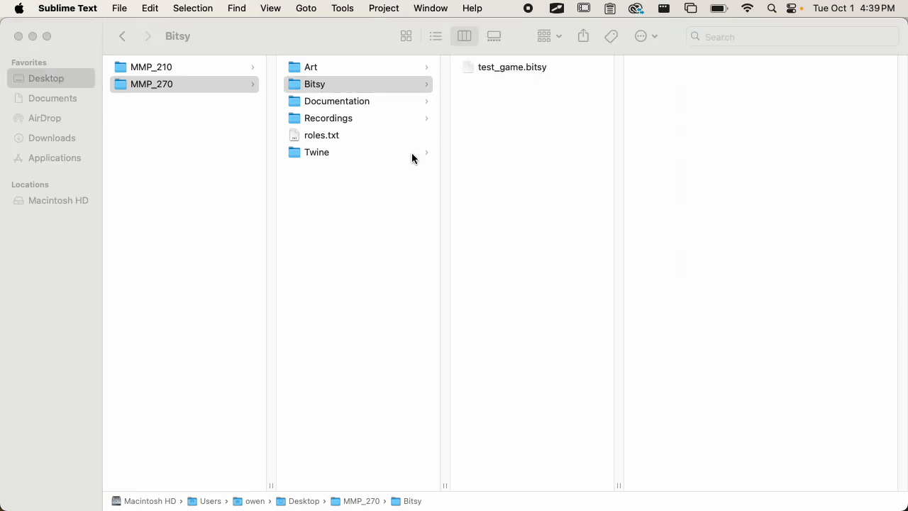
key("super+Tab")
key("super+Tab")
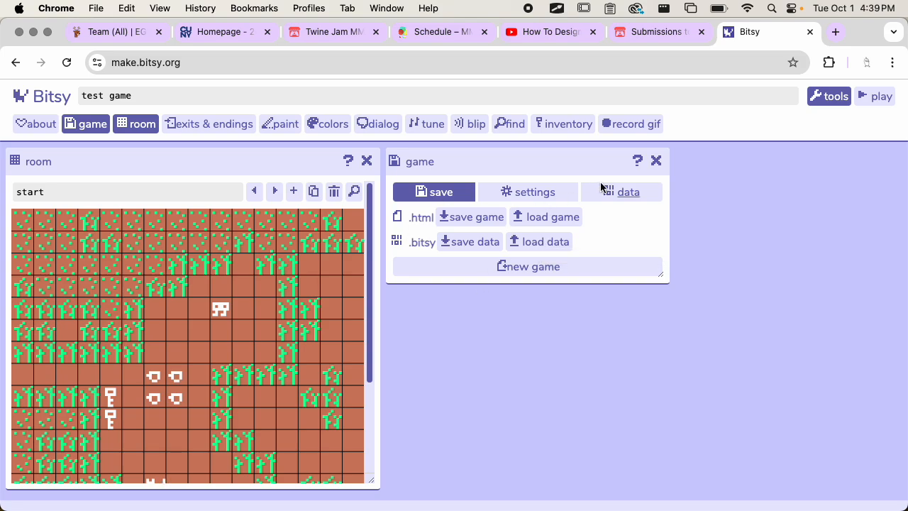
left_click(657, 161)
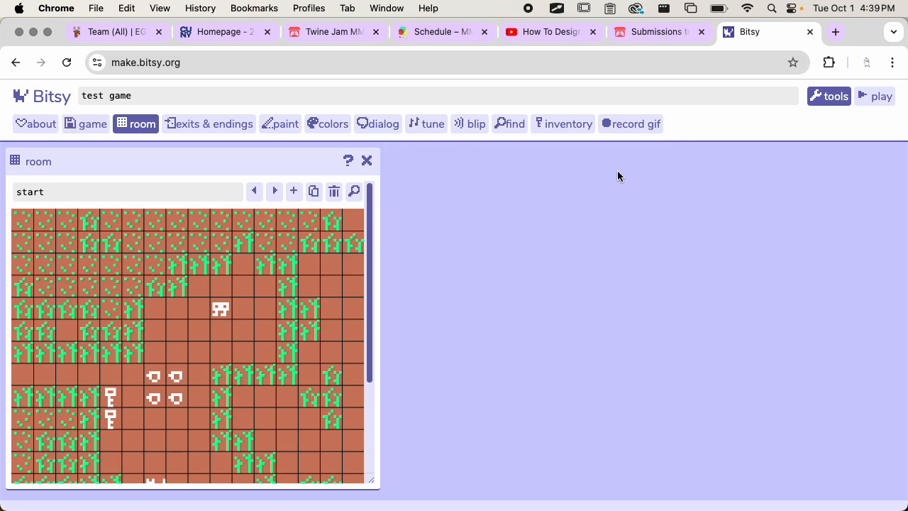